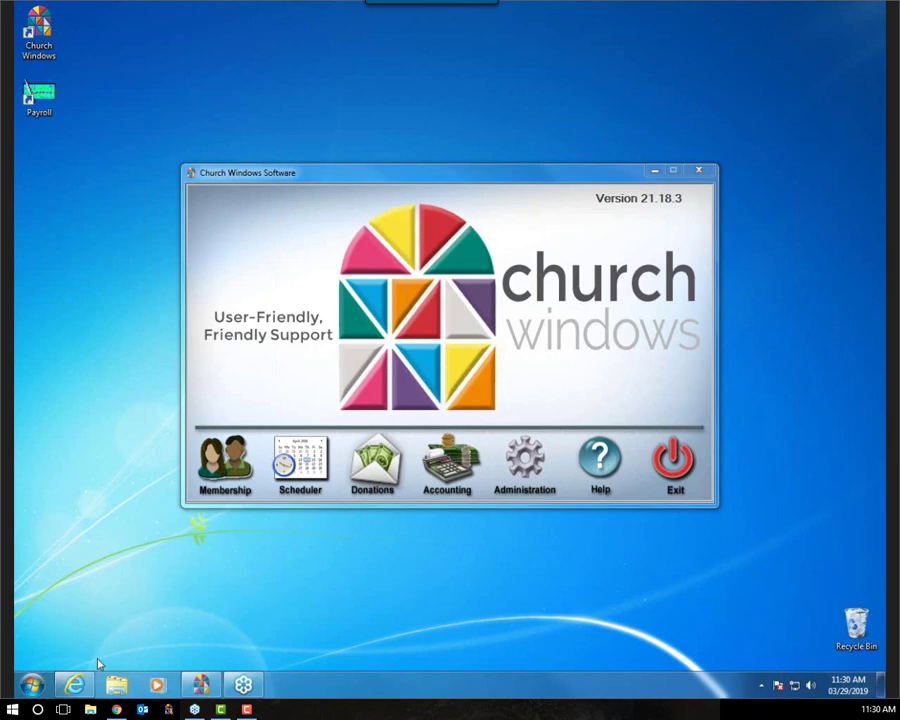
# Switch to Internet Explorer and review the Church Windows site's search results for the Children's Directory training video
pyautogui.click(78, 688)
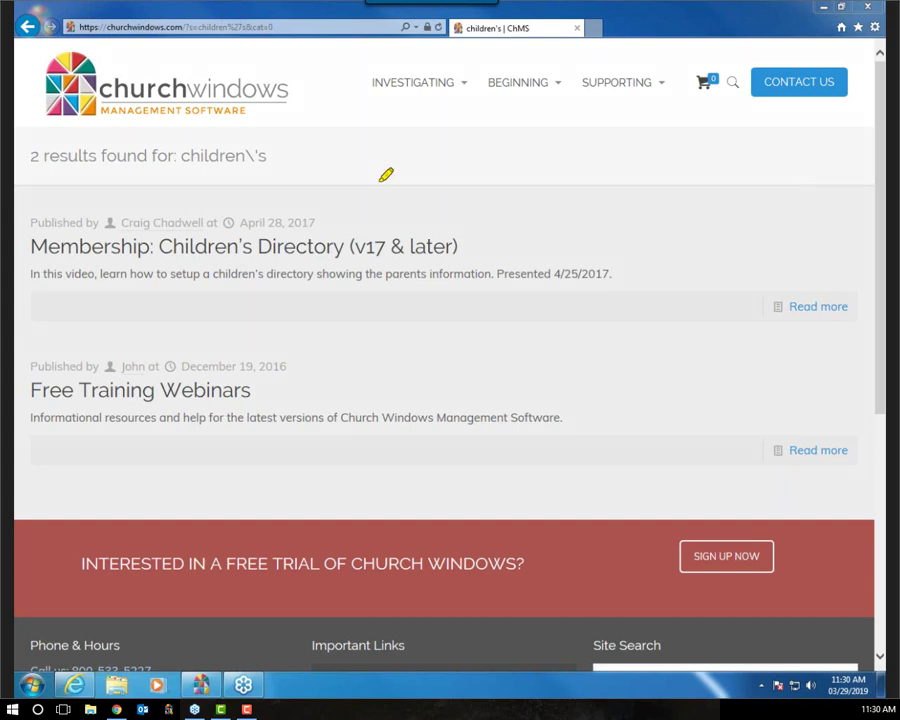
pyautogui.moveTo(32, 200)
pyautogui.mouseDown()
pyautogui.moveTo(623, 203)
pyautogui.moveTo(702, 262)
pyautogui.moveTo(436, 294)
pyautogui.moveTo(112, 292)
pyautogui.moveTo(38, 247)
pyautogui.moveTo(33, 206)
pyautogui.mouseUp()
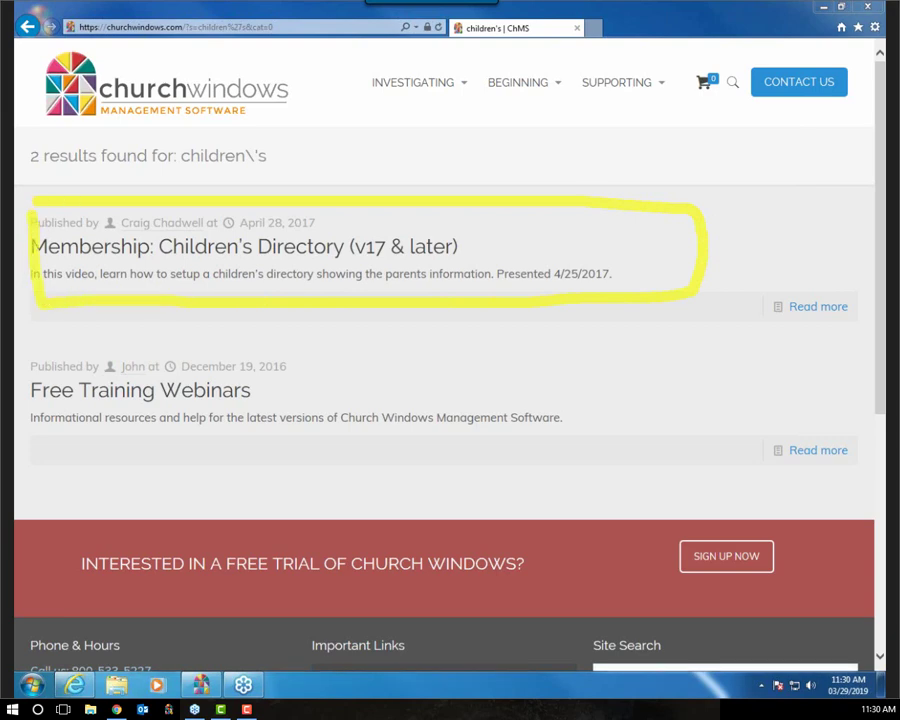
pyautogui.press('Escape')
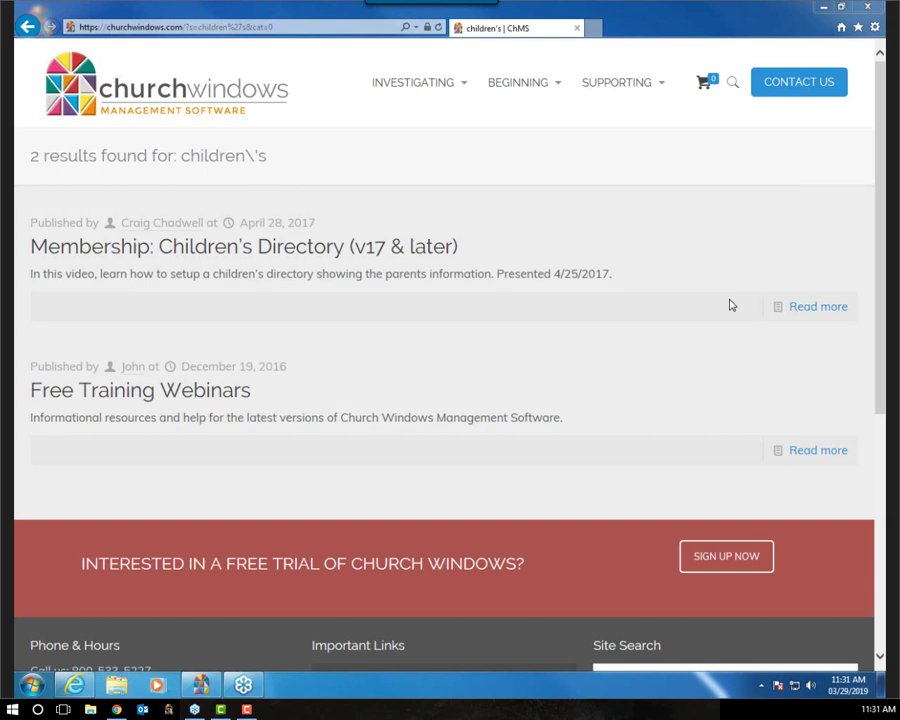
pyautogui.click(823, 9)
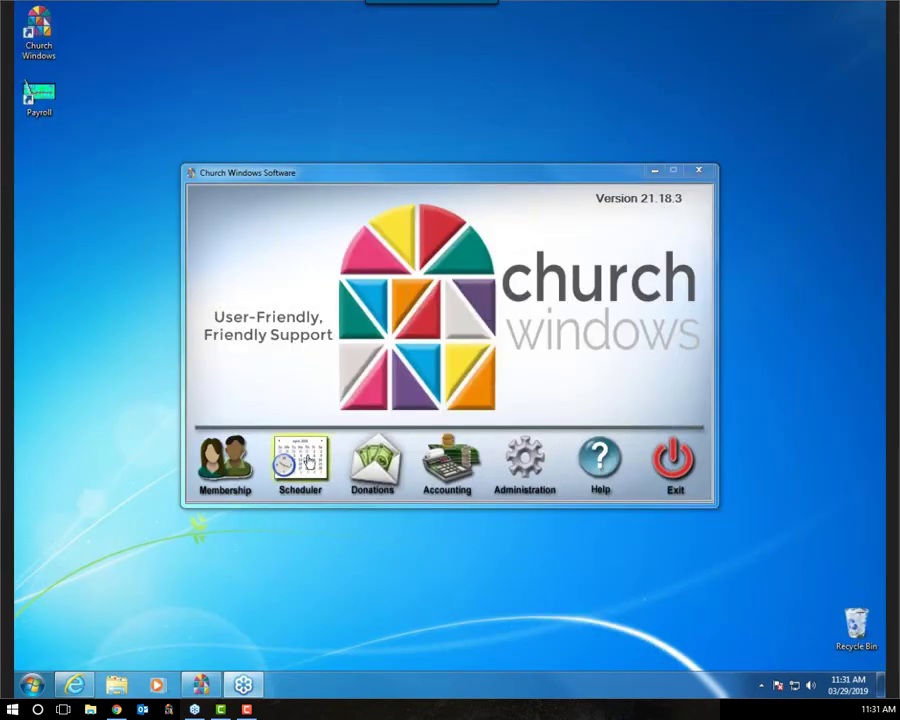
# Open the Membership module of Church Windows and start a new report selection
pyautogui.click(205, 462)
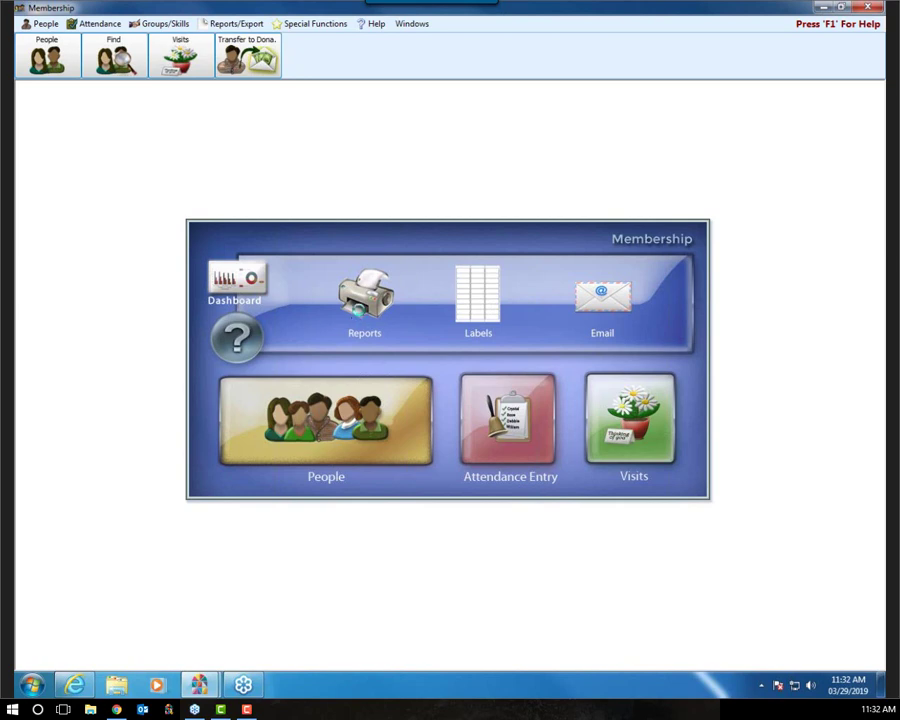
pyautogui.click(362, 300)
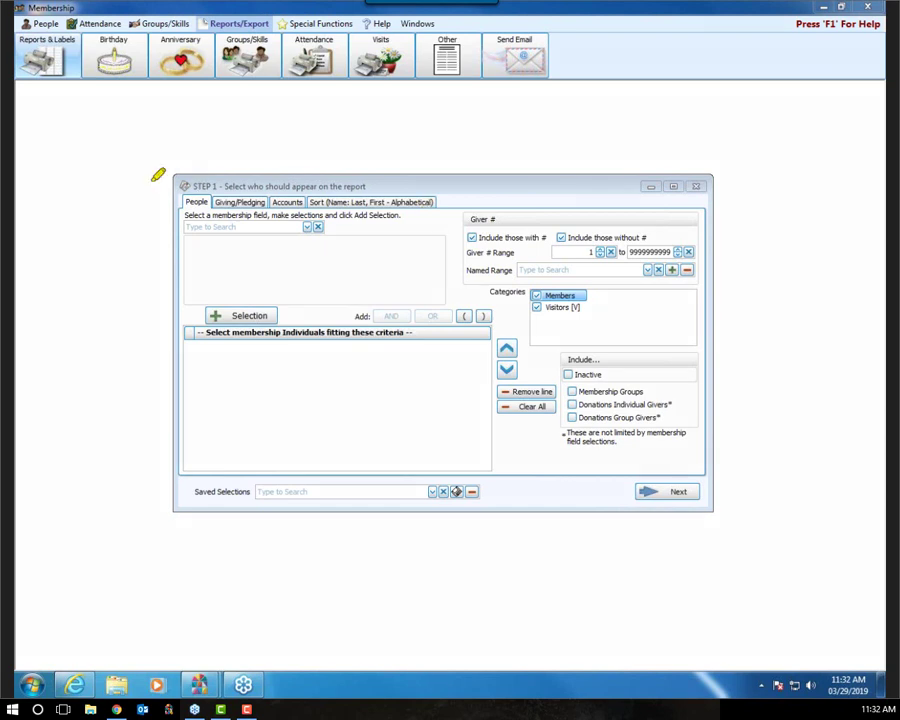
pyautogui.moveTo(168, 168)
pyautogui.mouseDown()
pyautogui.moveTo(390, 167)
pyautogui.moveTo(346, 196)
pyautogui.moveTo(178, 190)
pyautogui.moveTo(171, 173)
pyautogui.mouseUp()
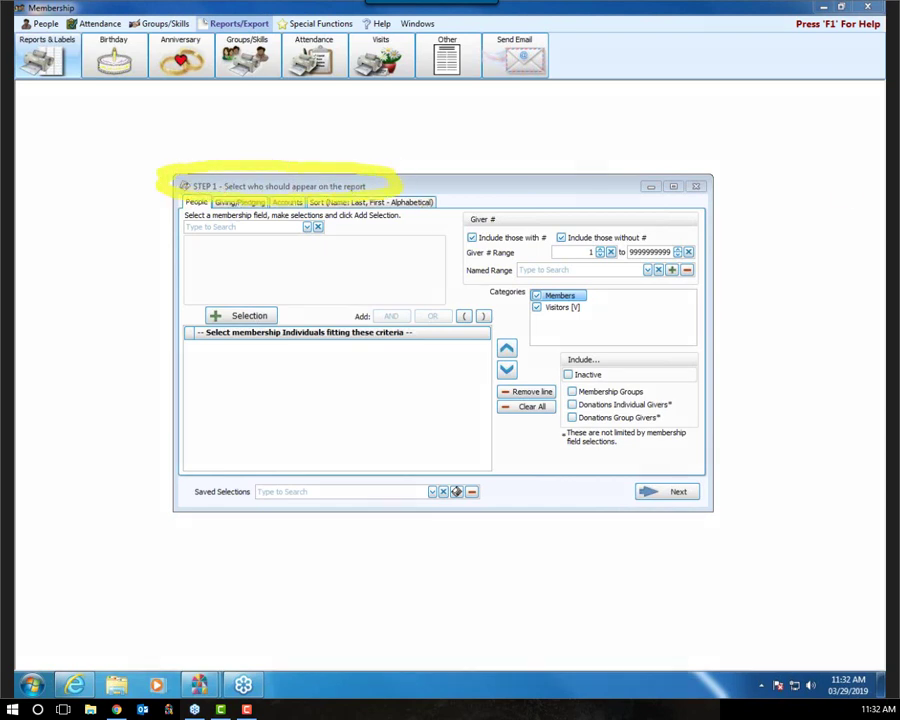
pyautogui.press('Escape')
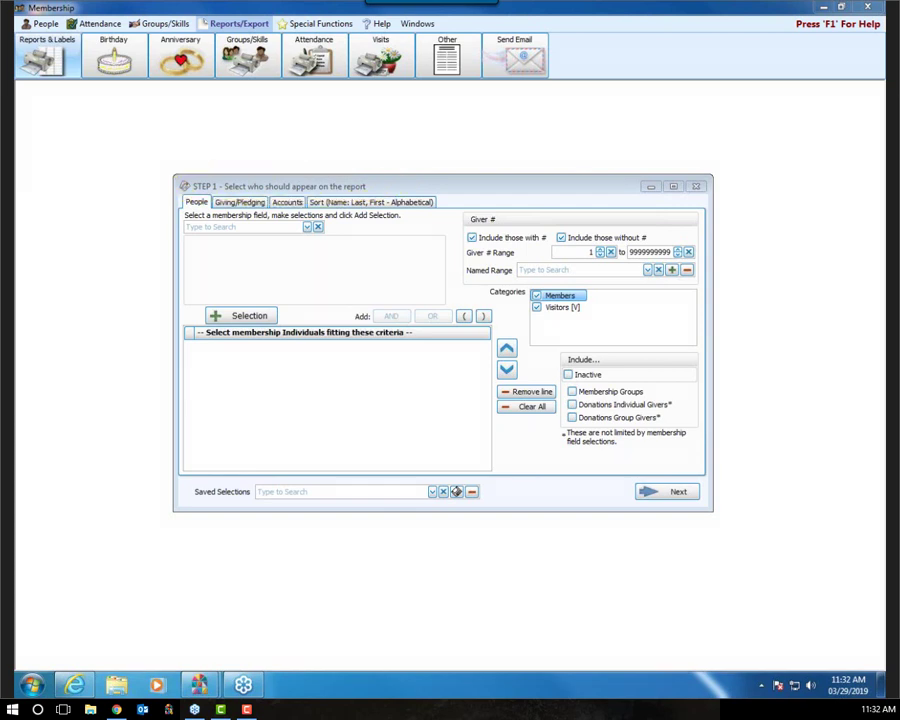
# Add a people criterion for Directory/Report Order limited to 3 - Child (w/family)
pyautogui.click(266, 228)
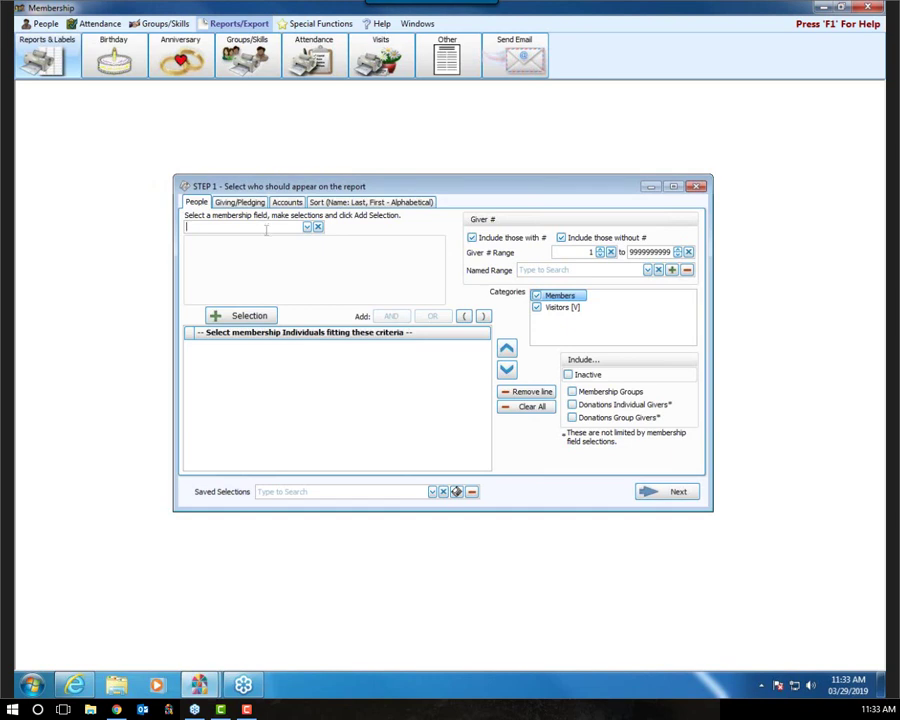
pyautogui.write('dire')
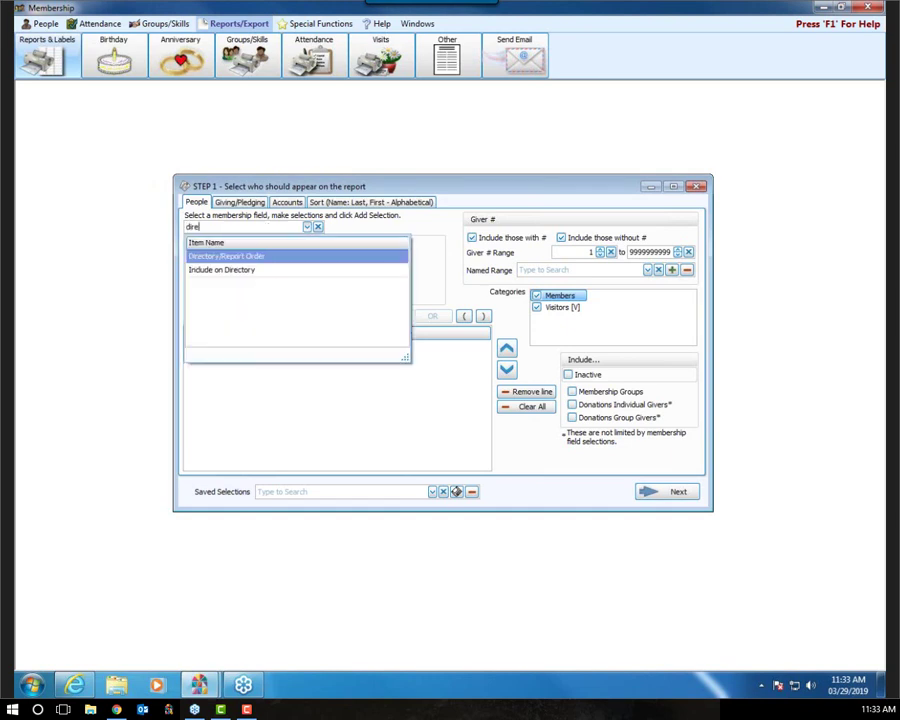
pyautogui.click(261, 257)
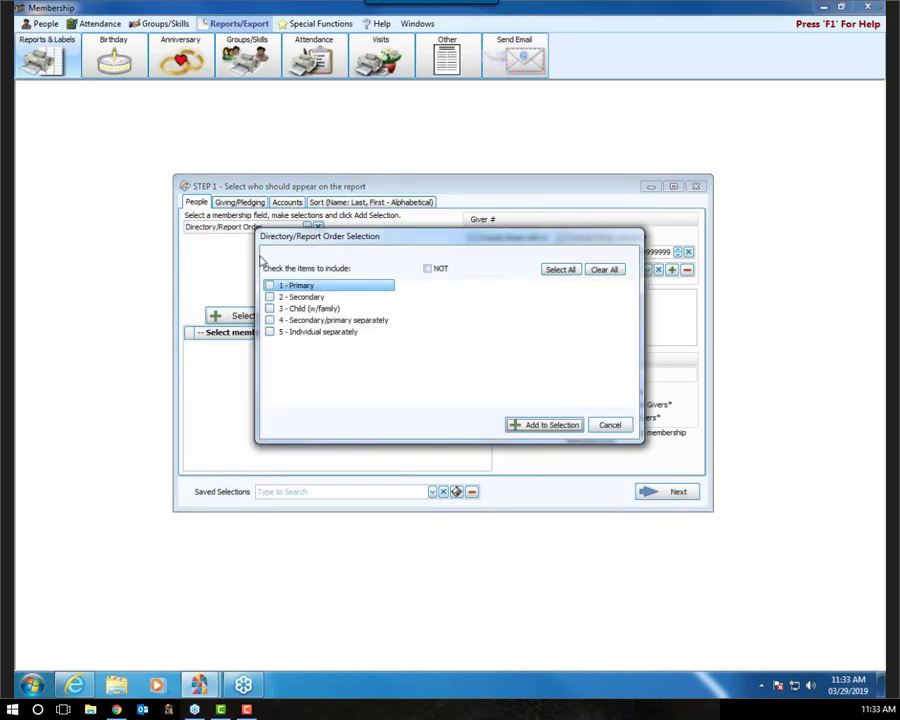
pyautogui.click(270, 310)
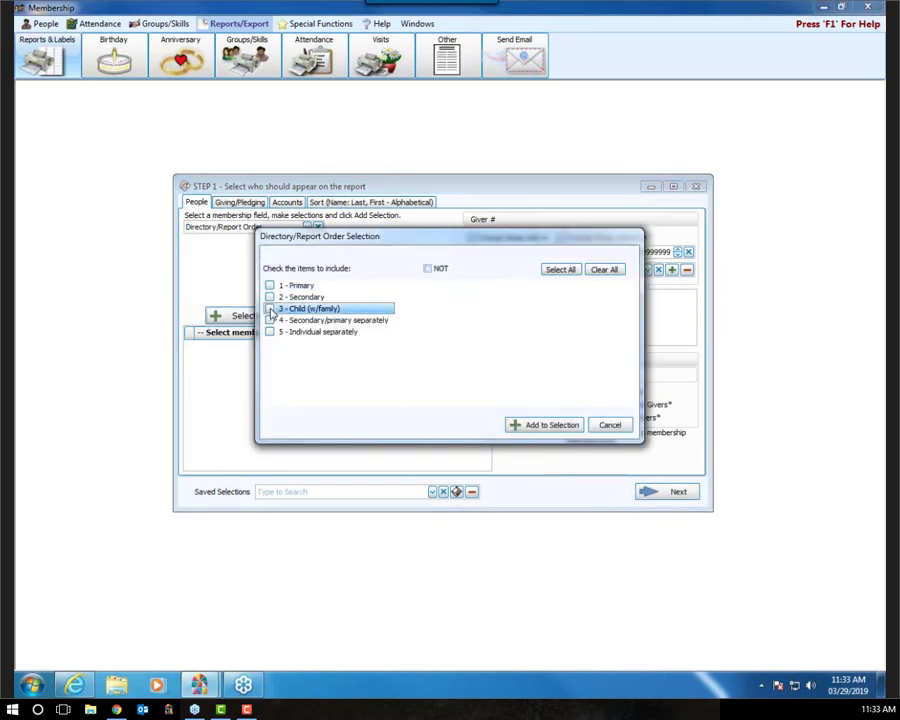
pyautogui.click(269, 309)
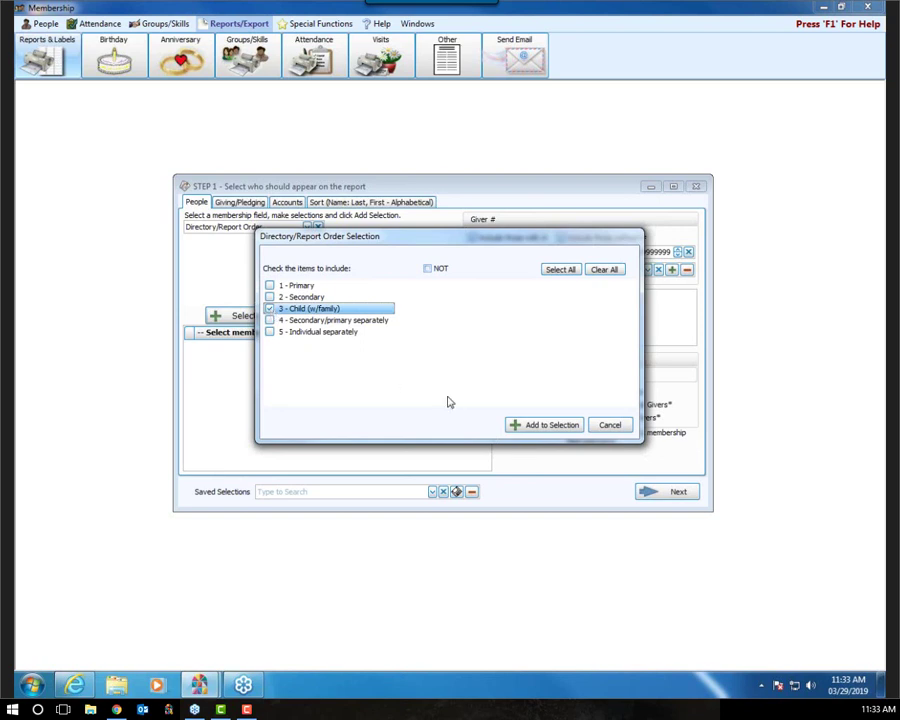
pyautogui.click(551, 428)
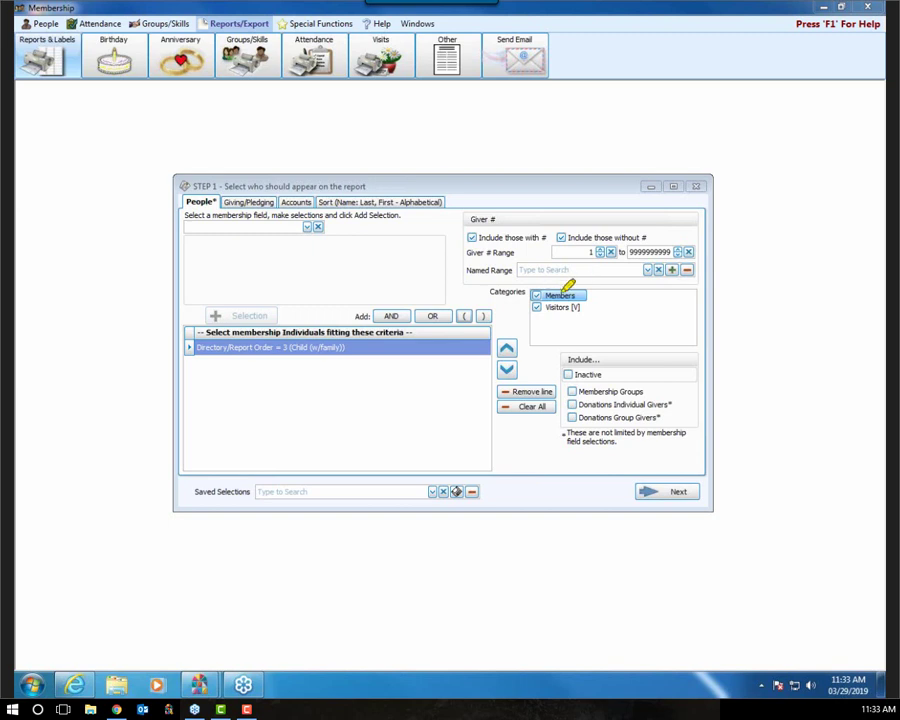
# Check the report's included categories and its sort fields
pyautogui.moveTo(600, 287)
pyautogui.mouseDown()
pyautogui.moveTo(593, 297)
pyautogui.moveTo(623, 300)
pyautogui.mouseUp()
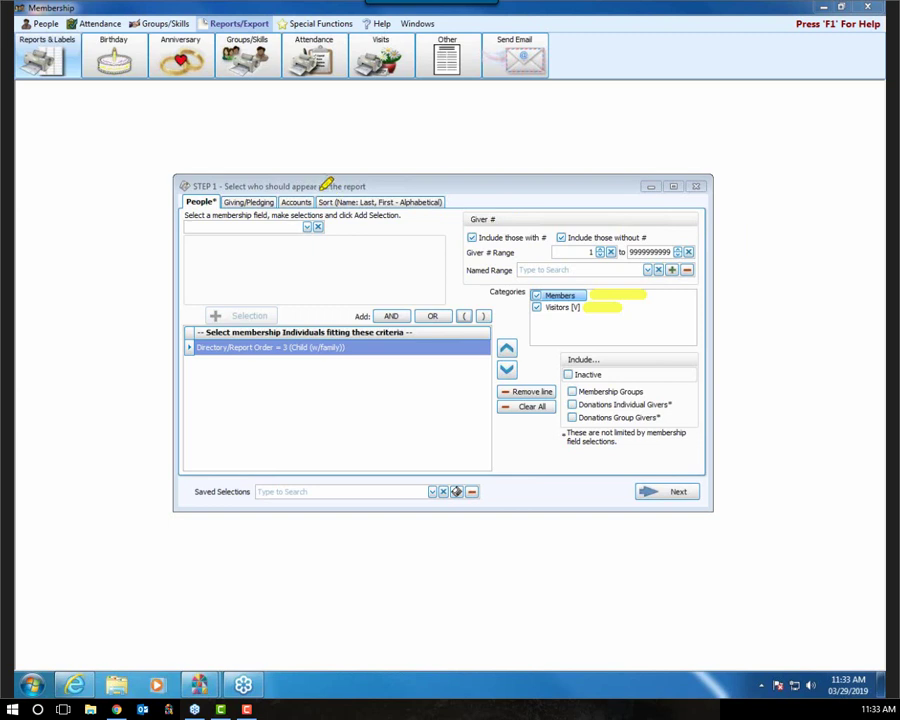
pyautogui.moveTo(323, 189); pyautogui.dragTo(456, 186)
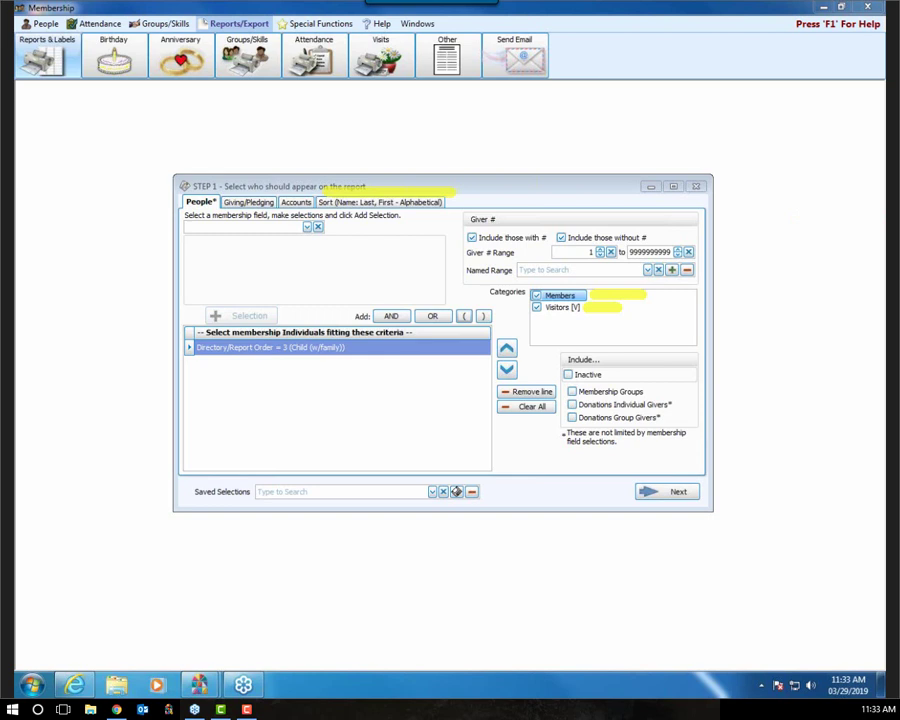
pyautogui.click(388, 204)
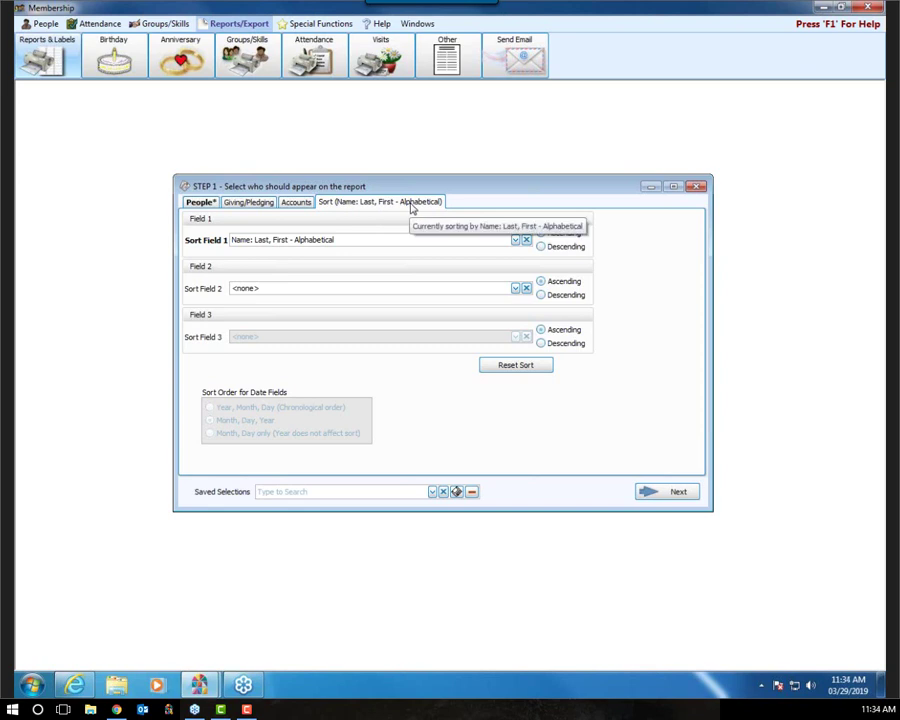
pyautogui.click(203, 202)
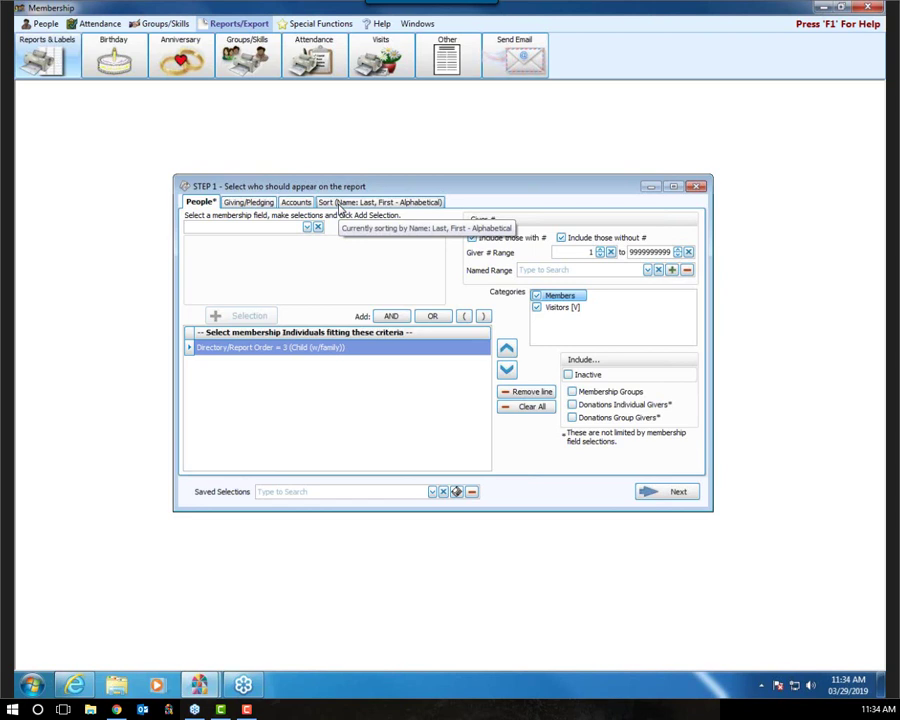
# Continue to the report layout step, select the Custom report type and look through its templates
pyautogui.click(668, 492)
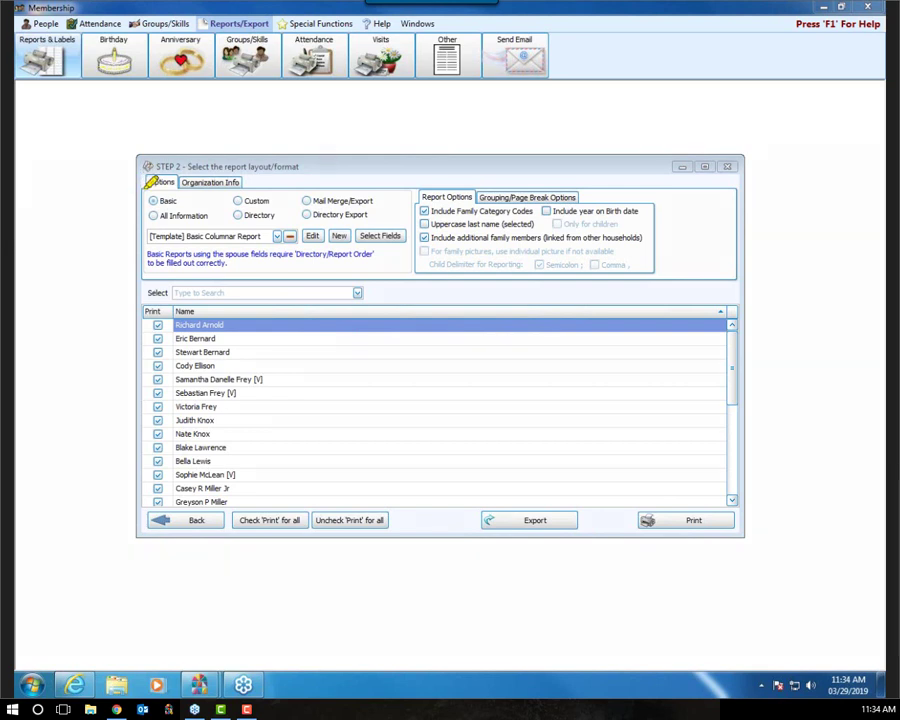
pyautogui.moveTo(152, 188); pyautogui.dragTo(346, 196)
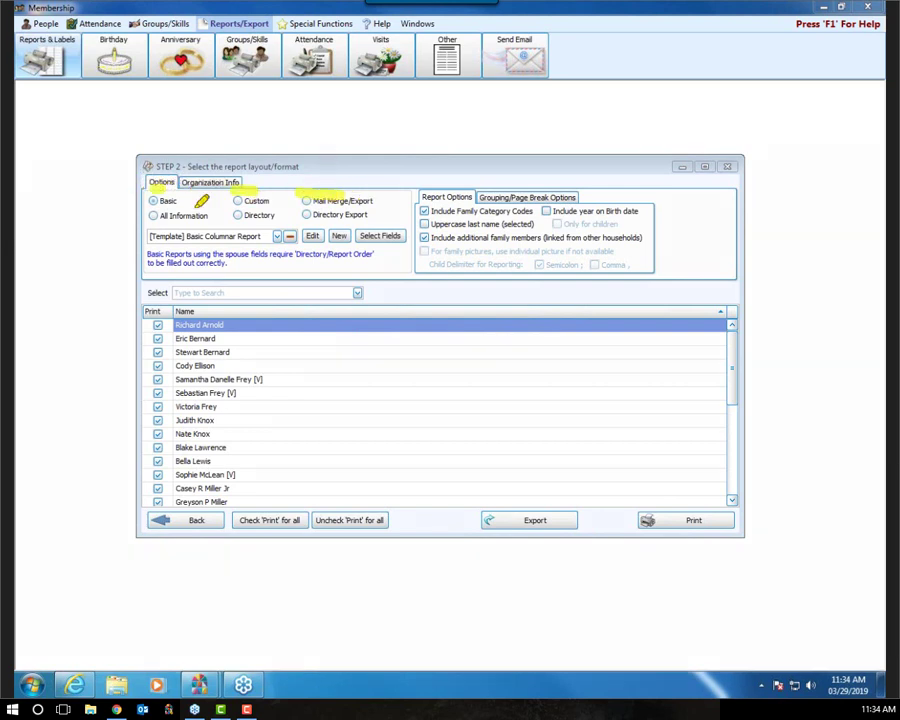
pyautogui.moveTo(150, 233); pyautogui.dragTo(228, 226)
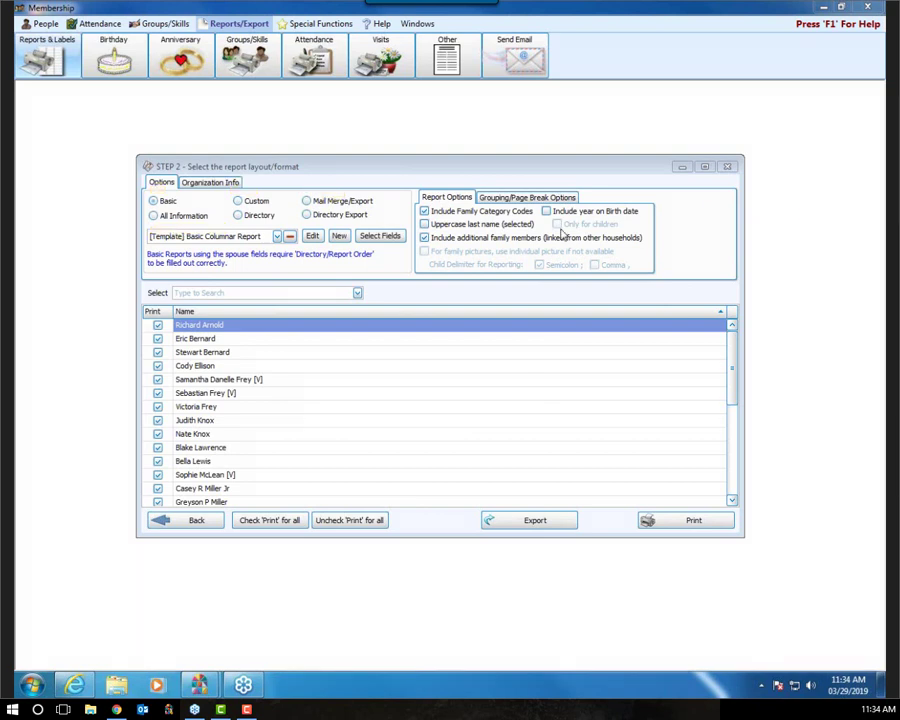
pyautogui.click(239, 201)
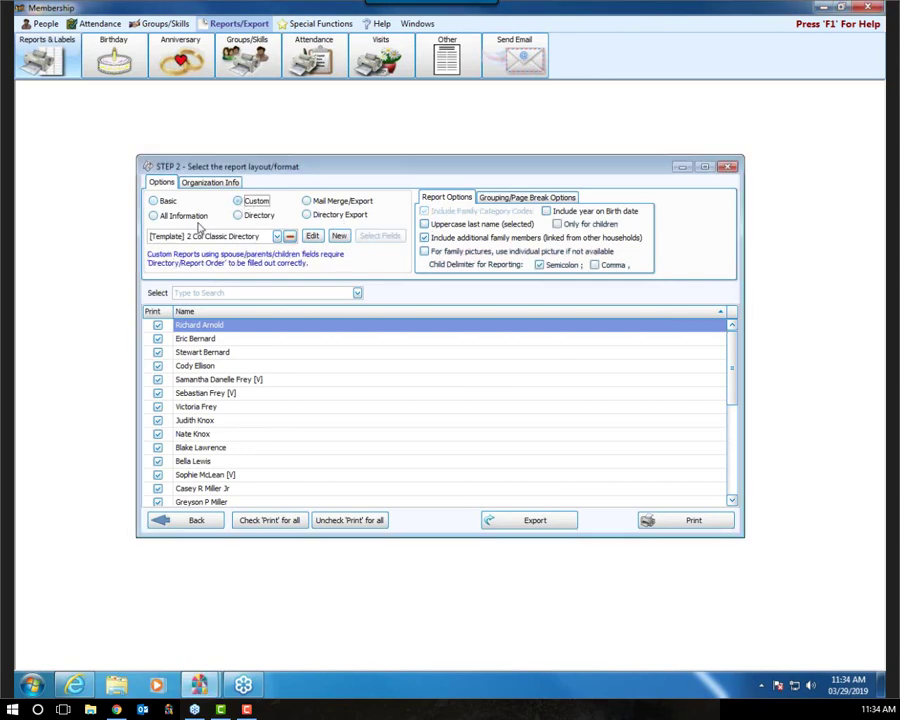
pyautogui.click(276, 236)
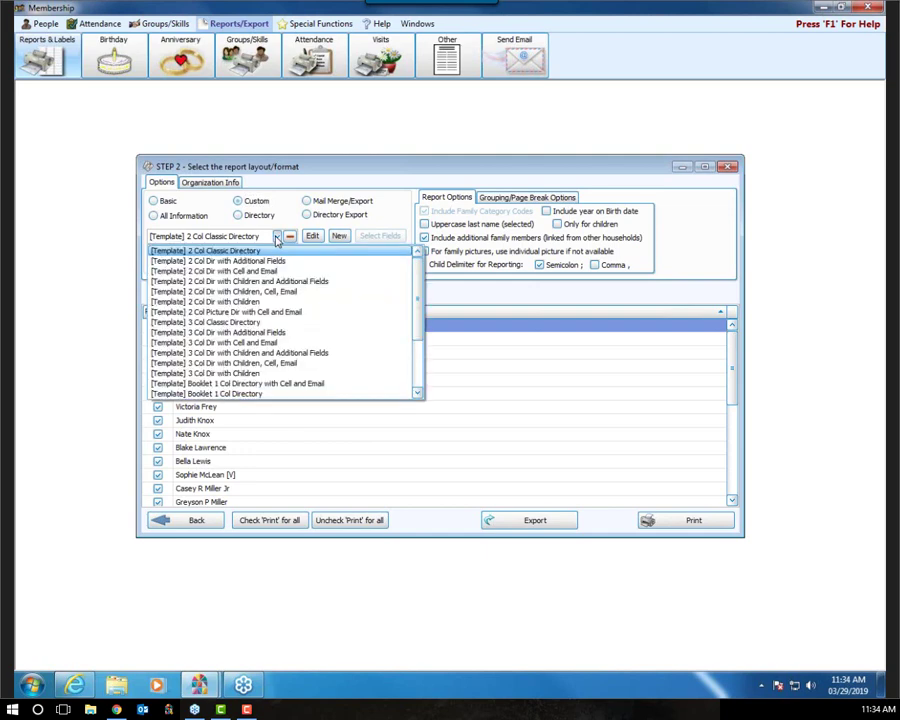
pyautogui.click(288, 170)
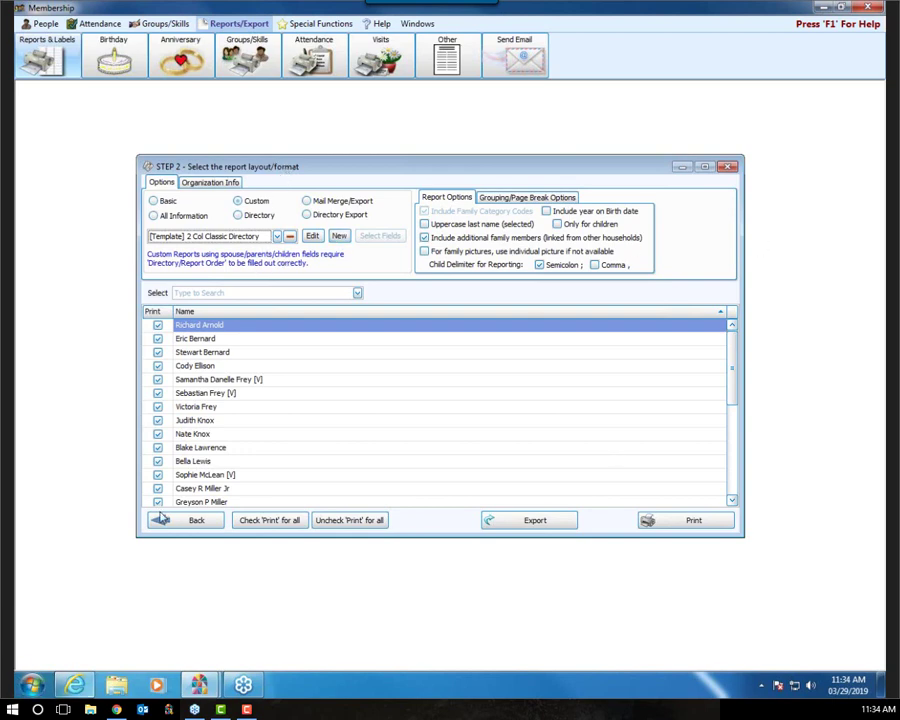
# Create a new custom report named "Children's Directory" and open it in the report designer
pyautogui.click(338, 237)
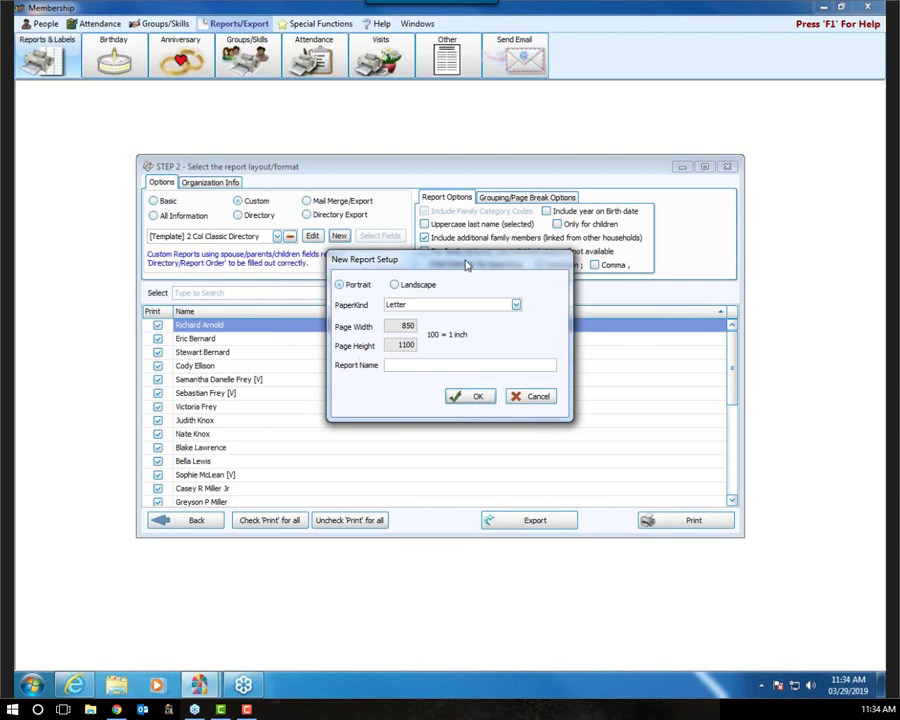
pyautogui.write("Children's Directory")
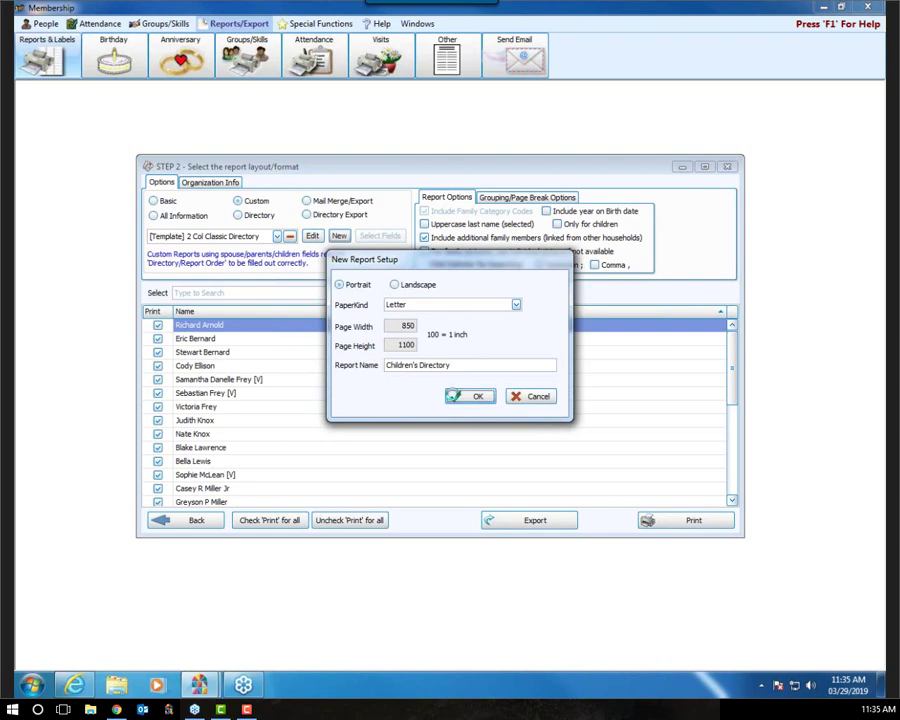
pyautogui.click(455, 397)
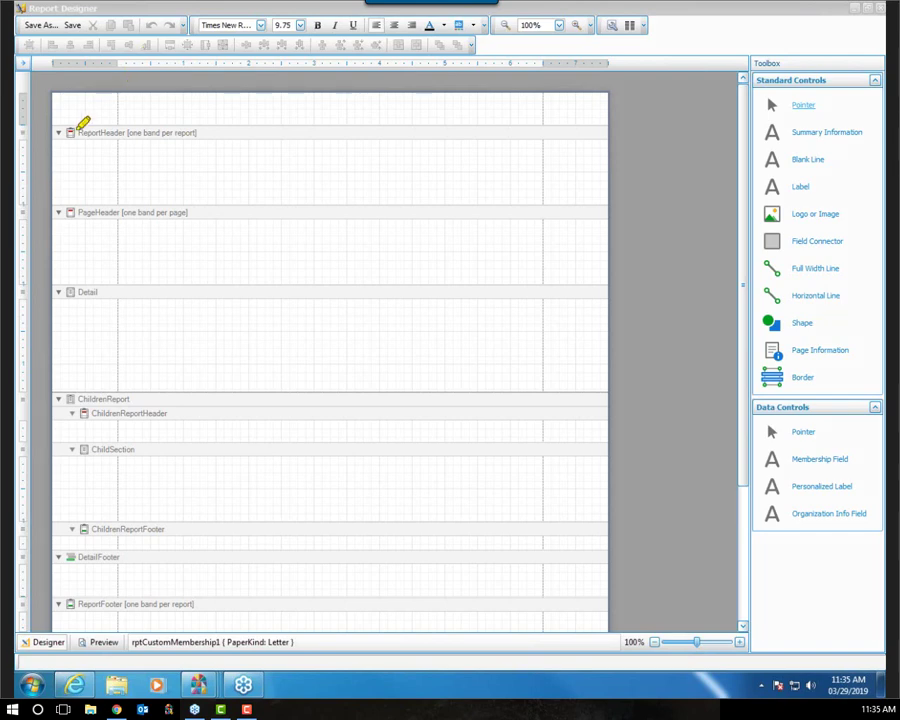
pyautogui.moveTo(66, 132); pyautogui.dragTo(158, 132)
pyautogui.moveTo(66, 212); pyautogui.dragTo(158, 212)
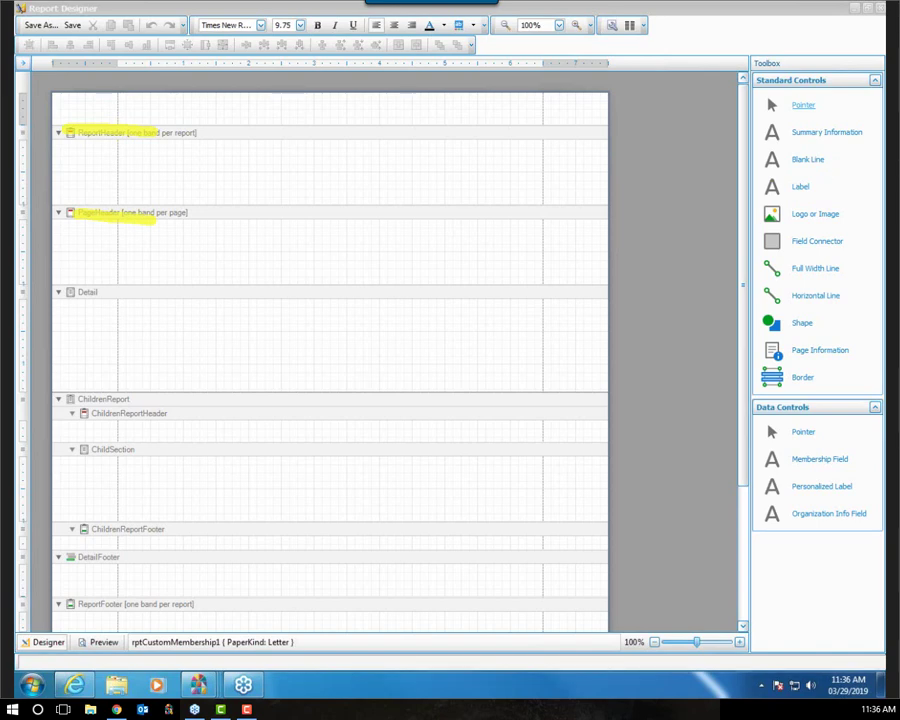
pyautogui.press('Escape')
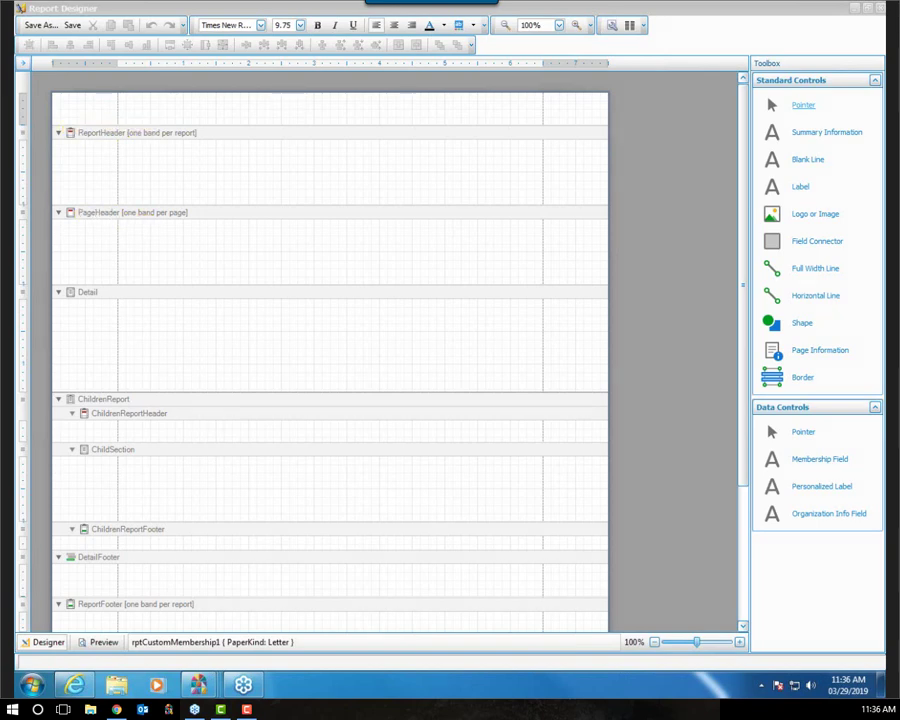
pyautogui.moveTo(740, 408)
pyautogui.mouseDown()
pyautogui.moveTo(787, 396)
pyautogui.moveTo(857, 400)
pyautogui.moveTo(885, 428)
pyautogui.moveTo(846, 516)
pyautogui.moveTo(732, 460)
pyautogui.moveTo(736, 320)
pyautogui.mouseUp()
# Place an Organization Name info field near the middle of the ReportHeader band and select it
pyautogui.moveTo(822, 516); pyautogui.dragTo(307, 158)
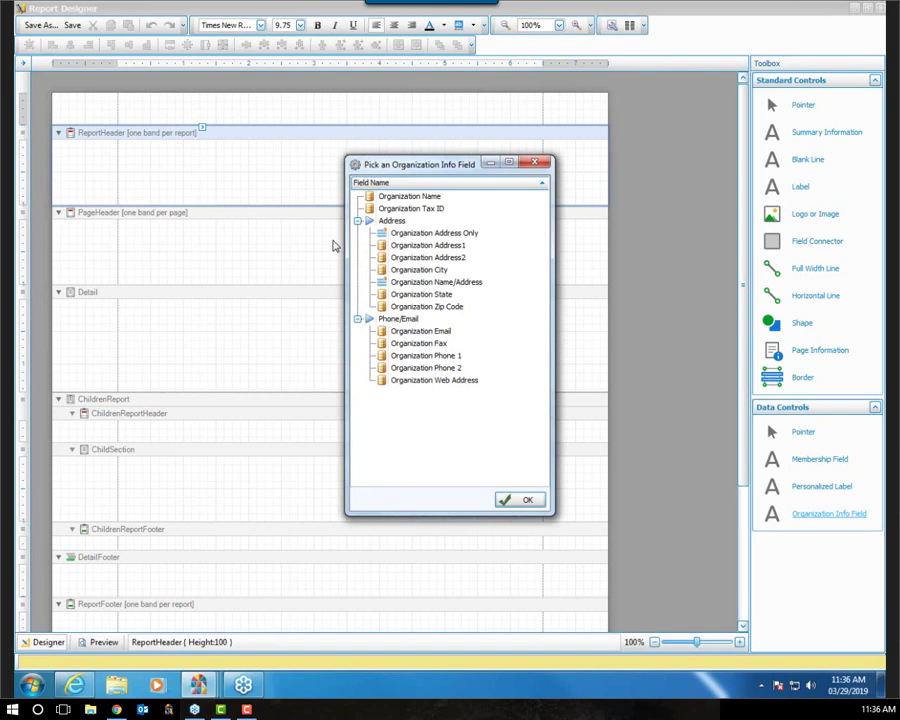
pyautogui.click(383, 199)
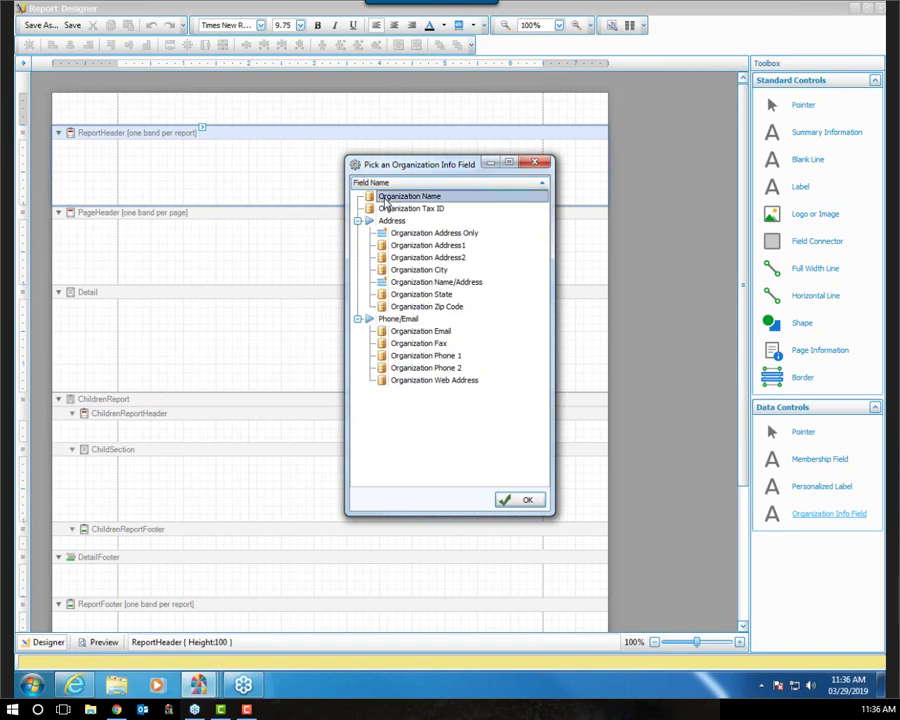
pyautogui.click(511, 501)
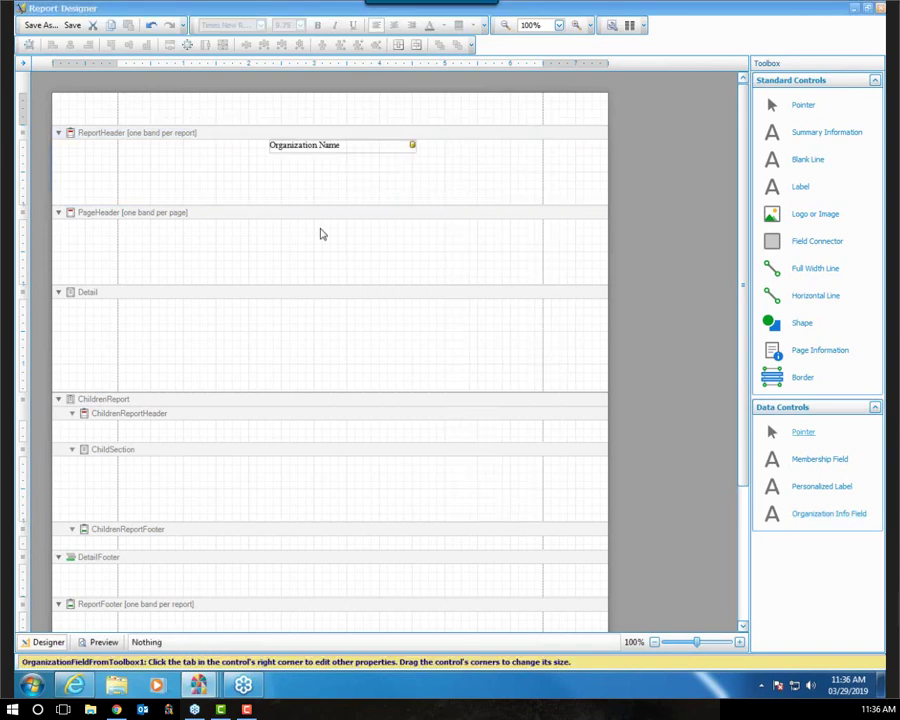
pyautogui.click(311, 146)
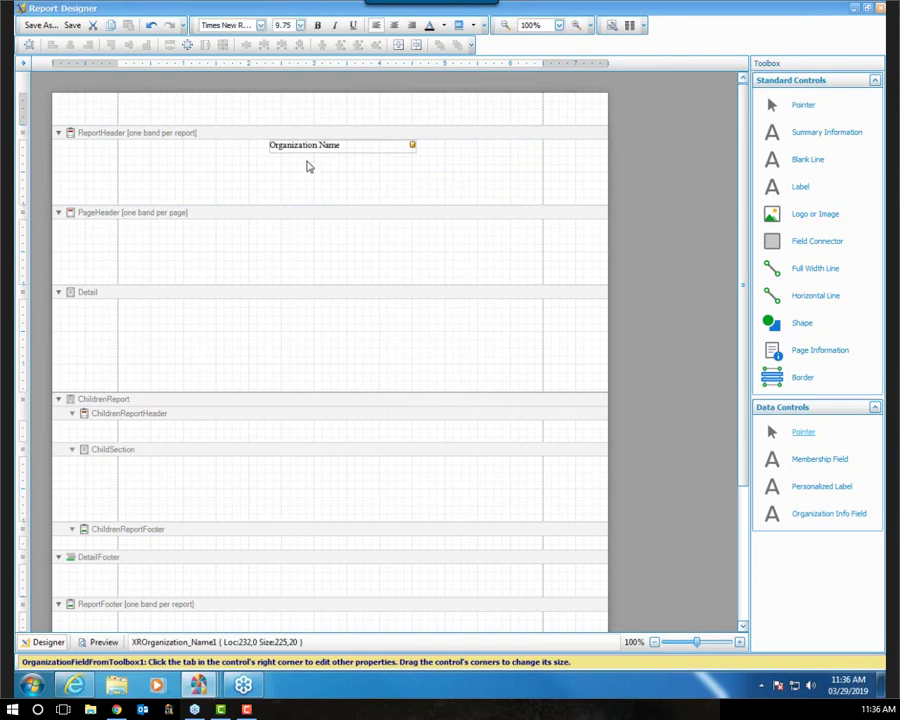
pyautogui.click(310, 170)
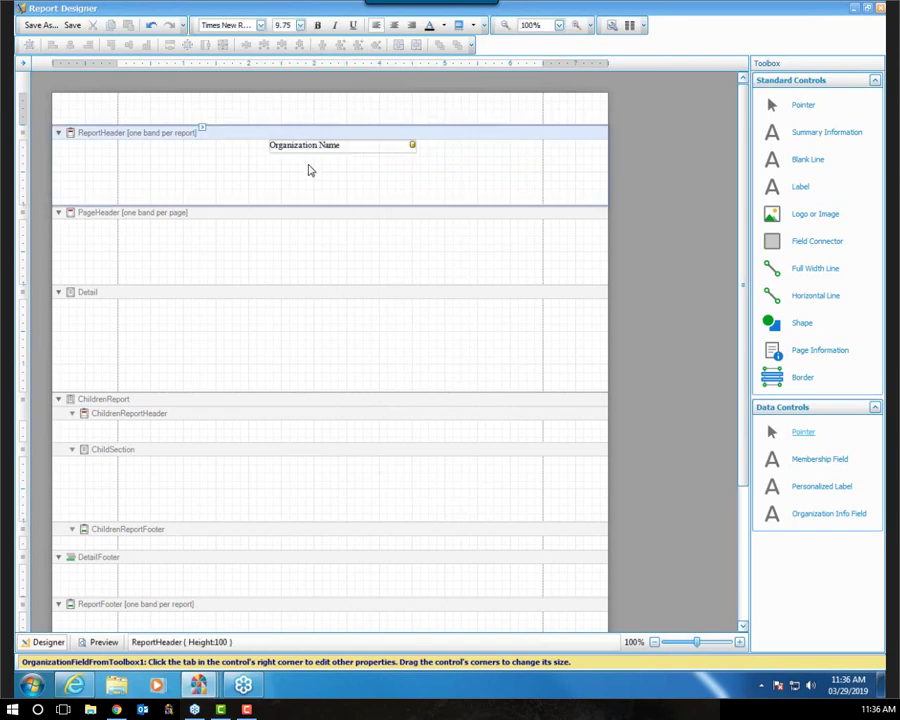
pyautogui.click(306, 146)
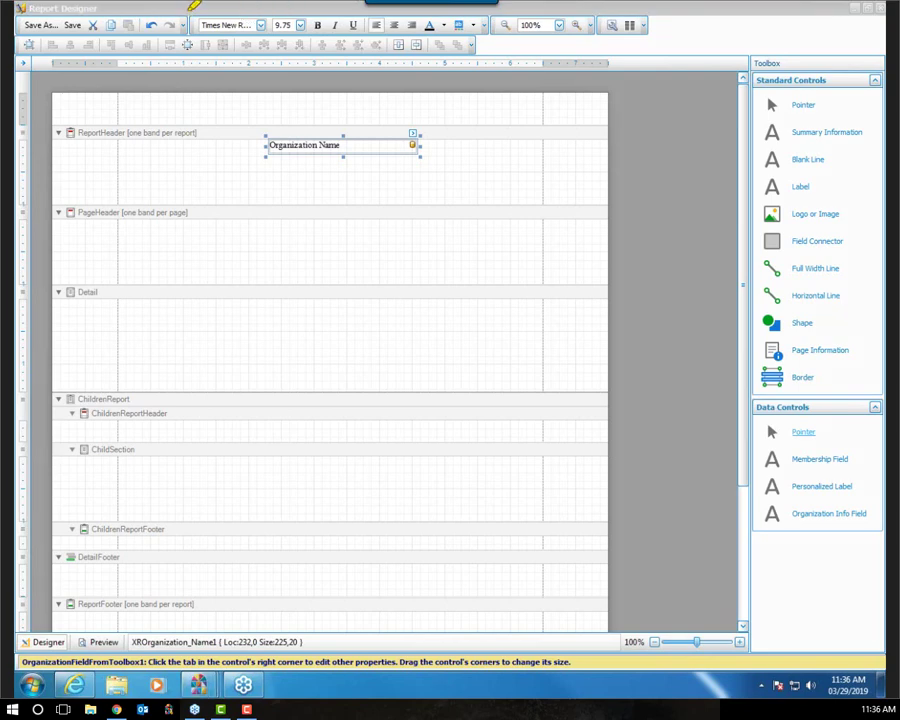
pyautogui.moveTo(184, 12)
pyautogui.mouseDown()
pyautogui.moveTo(656, 19)
pyautogui.moveTo(629, 52)
pyautogui.moveTo(321, 62)
pyautogui.moveTo(160, 35)
pyautogui.mouseUp()
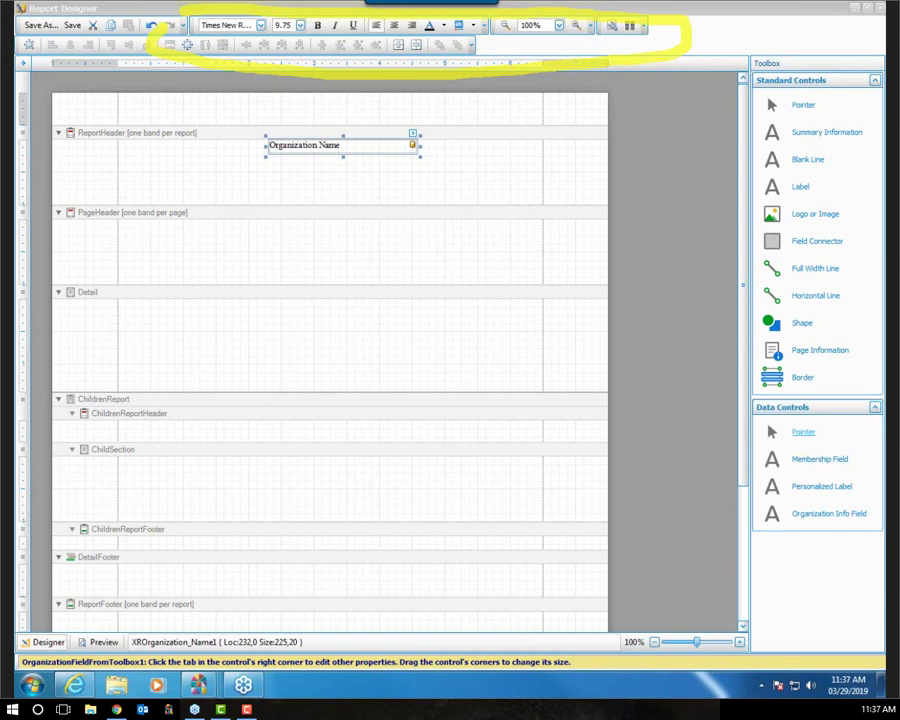
pyautogui.press('Escape')
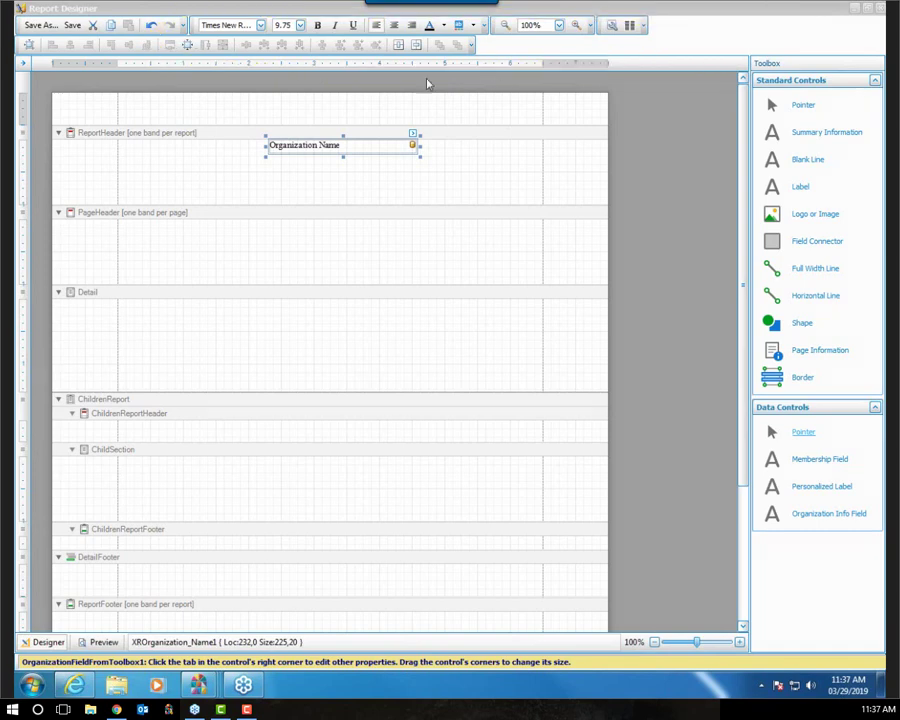
# Center, bold and underline the Organization Name field, and shrink the ReportHeader band to fit just below it
pyautogui.click(393, 26)
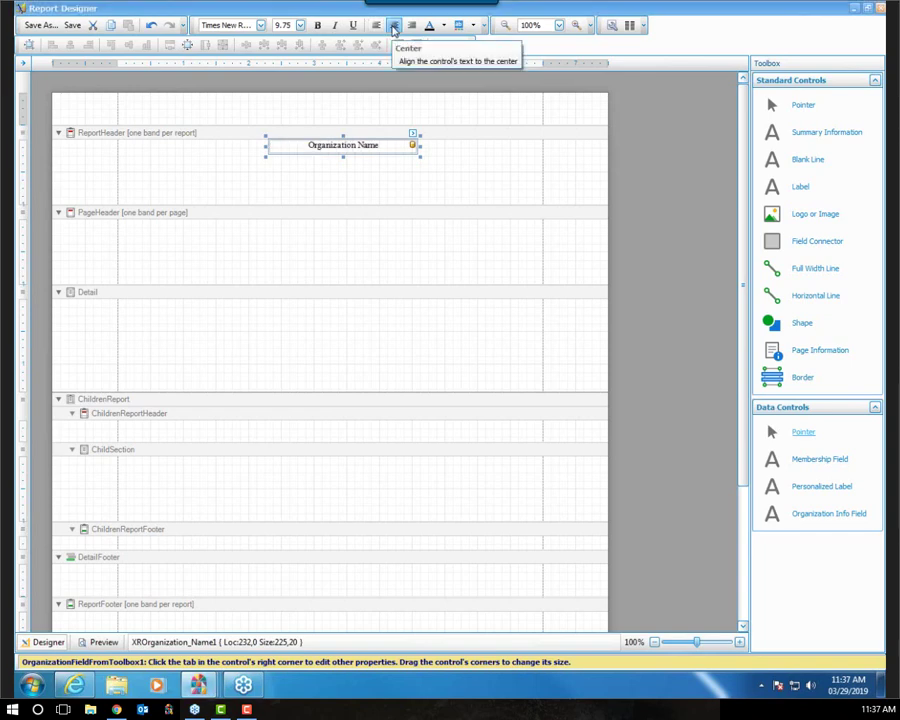
pyautogui.click(316, 26)
pyautogui.click(354, 27)
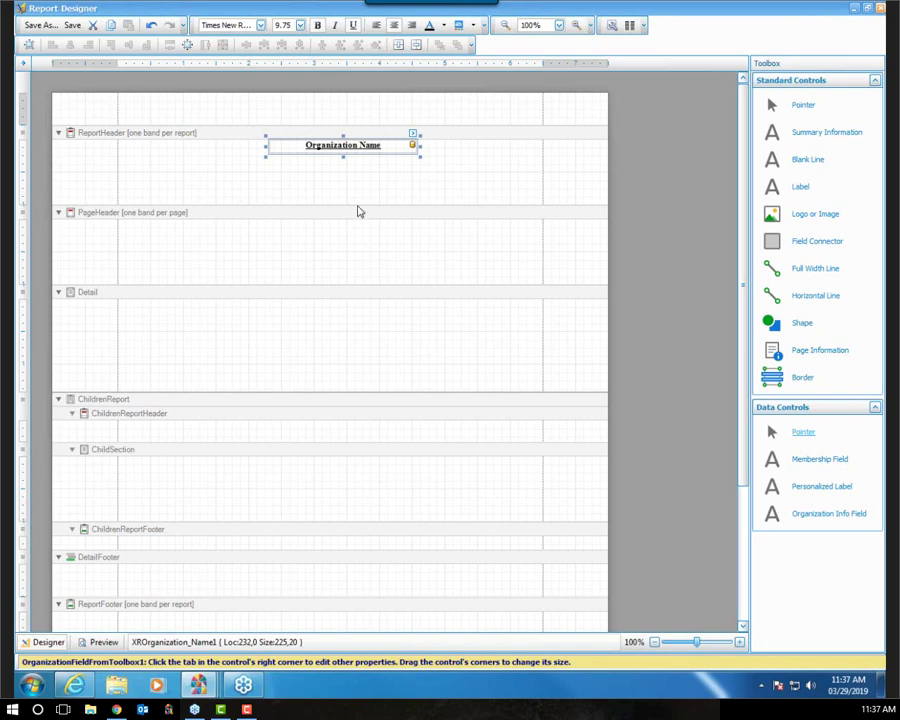
pyautogui.moveTo(358, 205); pyautogui.dragTo(362, 156)
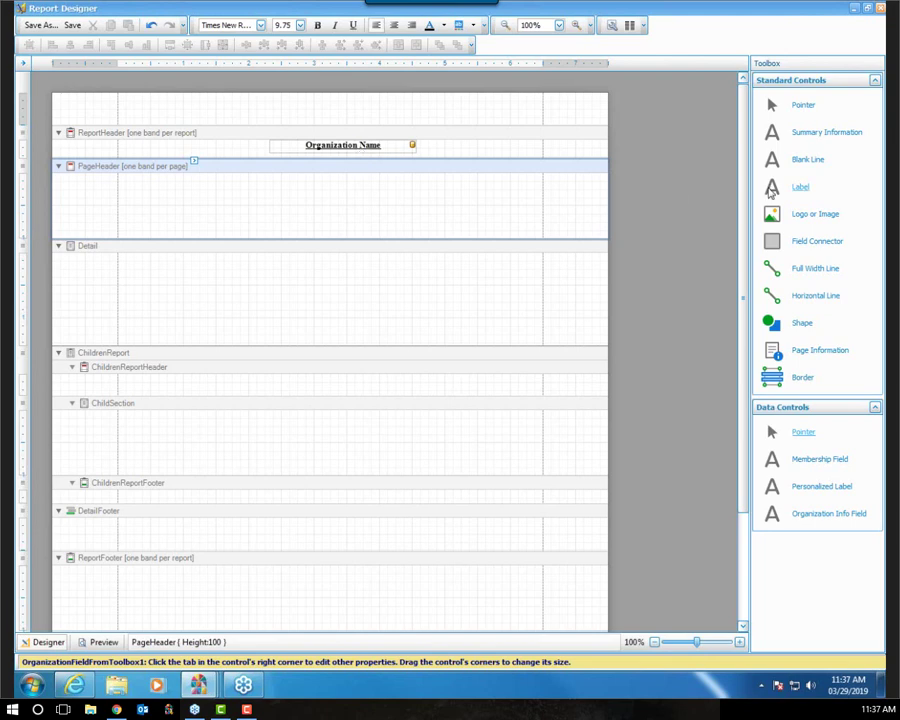
pyautogui.click(799, 190)
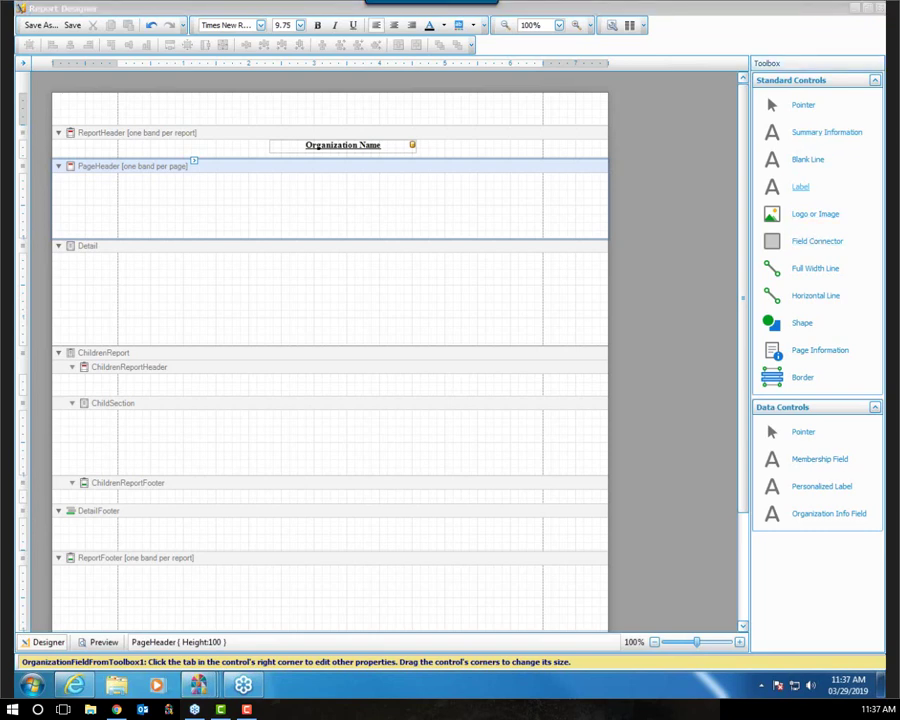
pyautogui.moveTo(756, 80); pyautogui.dragTo(856, 80)
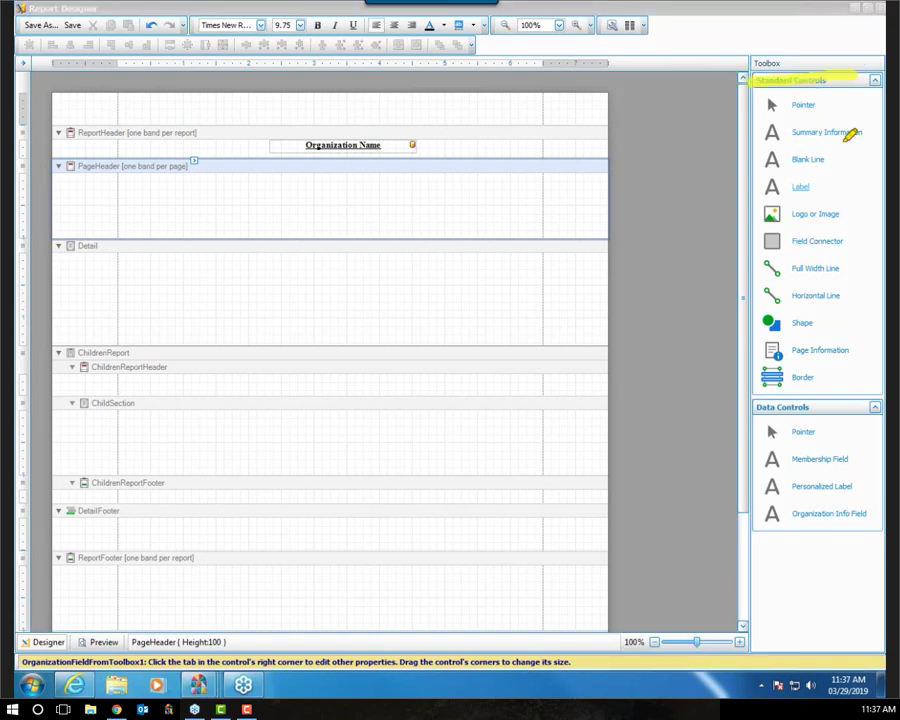
pyautogui.moveTo(756, 409); pyautogui.dragTo(852, 409)
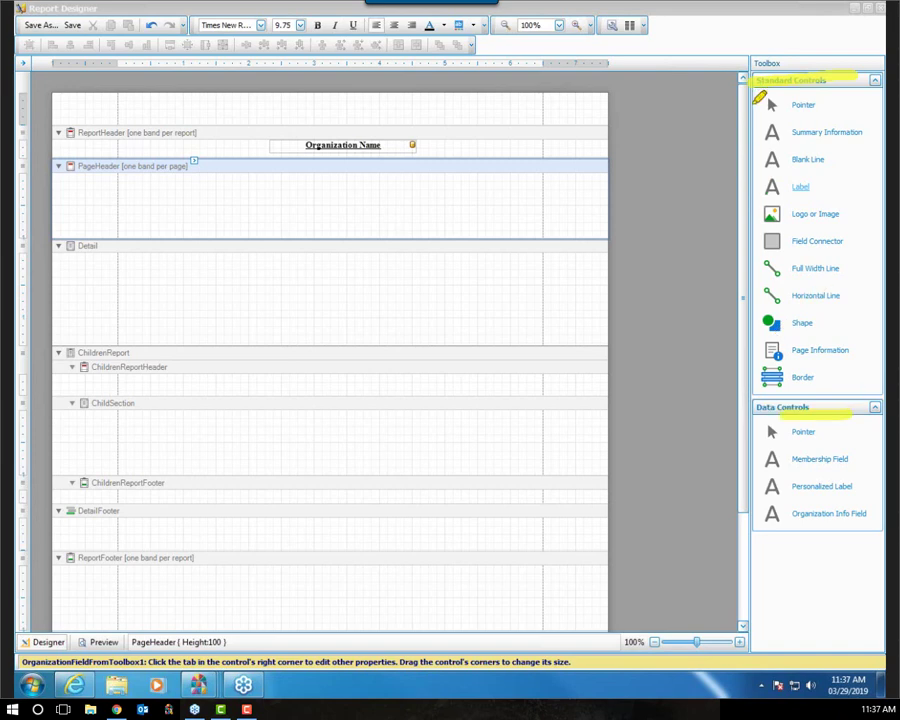
pyautogui.moveTo(812, 187); pyautogui.dragTo(868, 187)
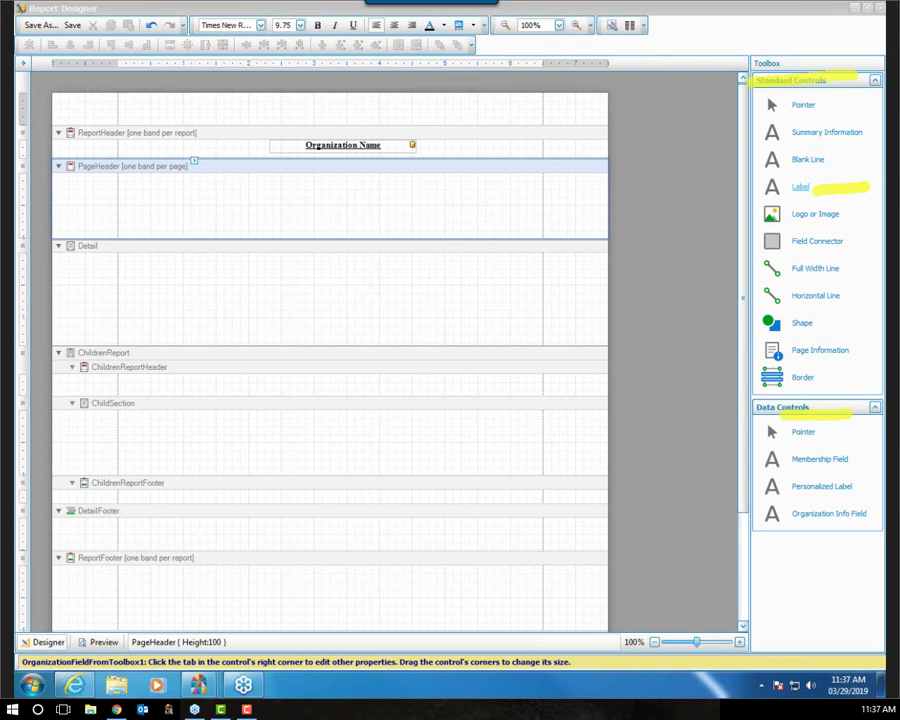
pyautogui.press('Escape')
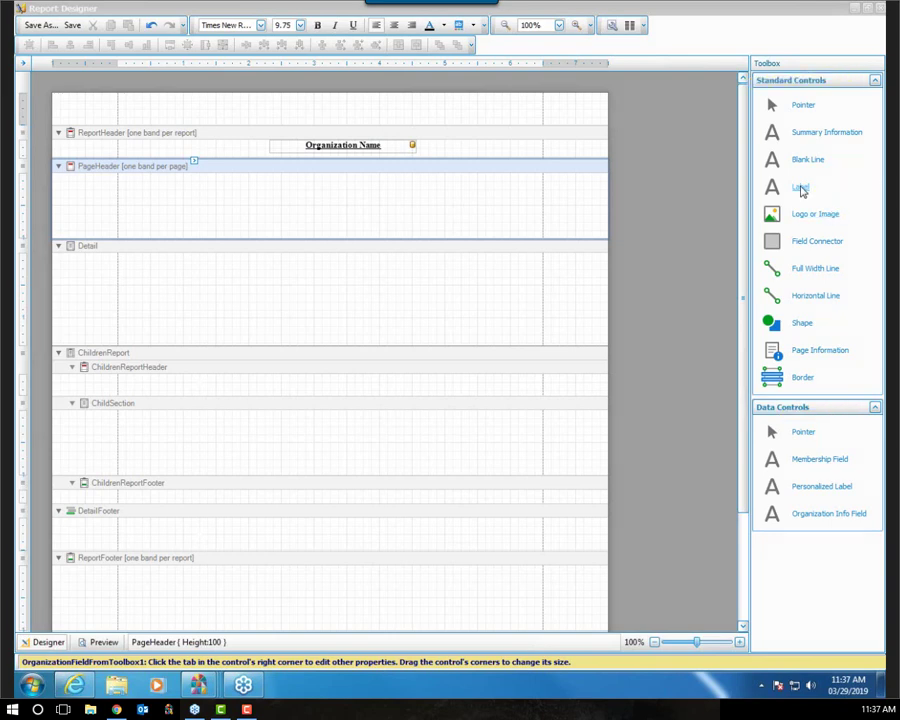
# Place a label near the middle of the PageHeader band and set its text to "Children's Directory"
pyautogui.moveTo(801, 187)
pyautogui.mouseDown()
pyautogui.moveTo(331, 189)
pyautogui.moveTo(327, 181)
pyautogui.mouseUp()
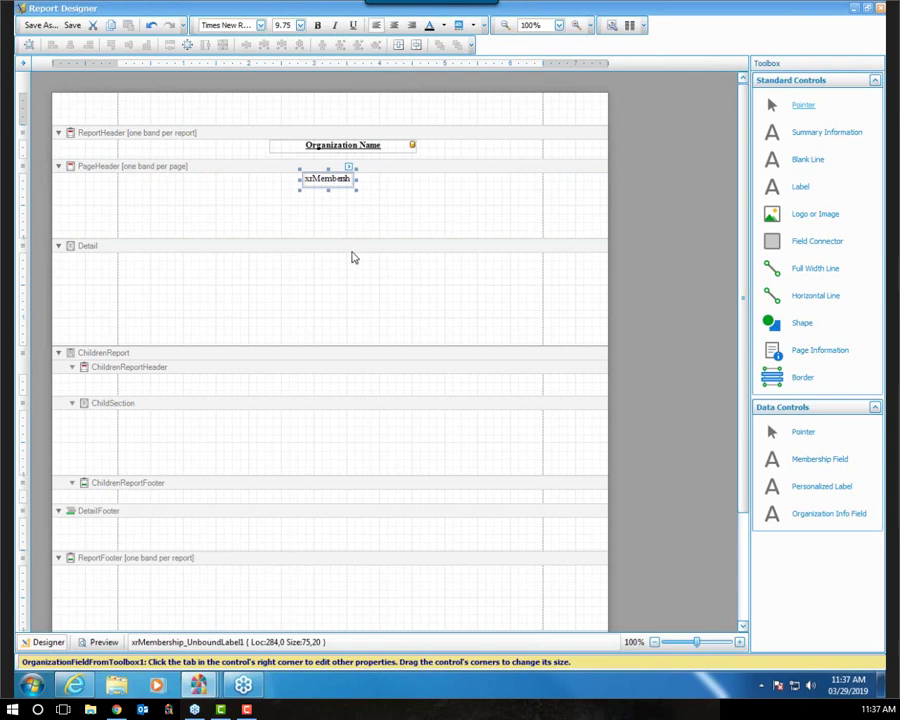
pyautogui.click(349, 167)
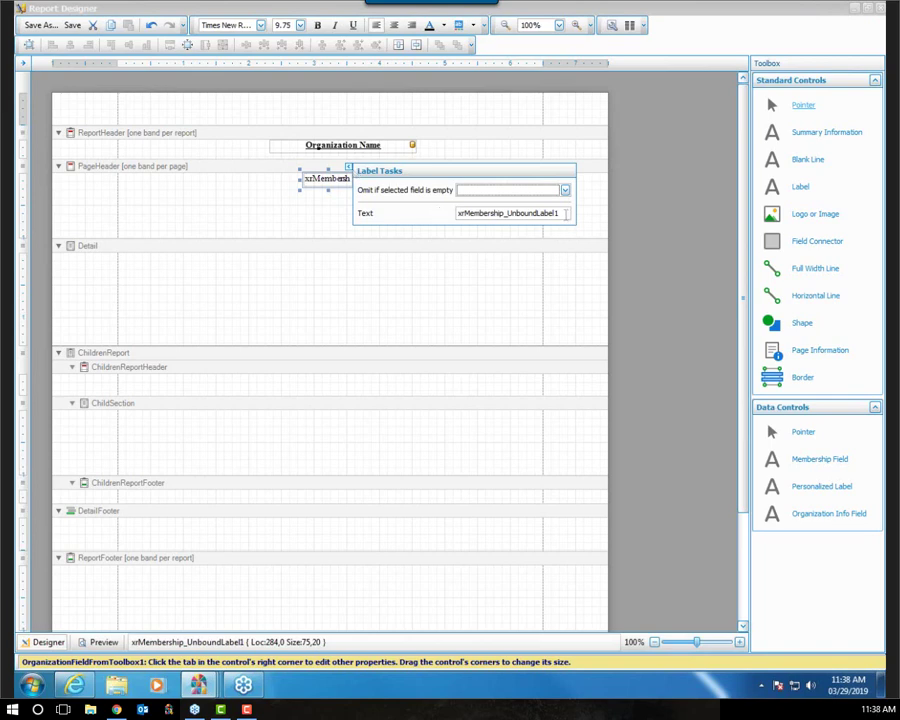
pyautogui.click(507, 216)
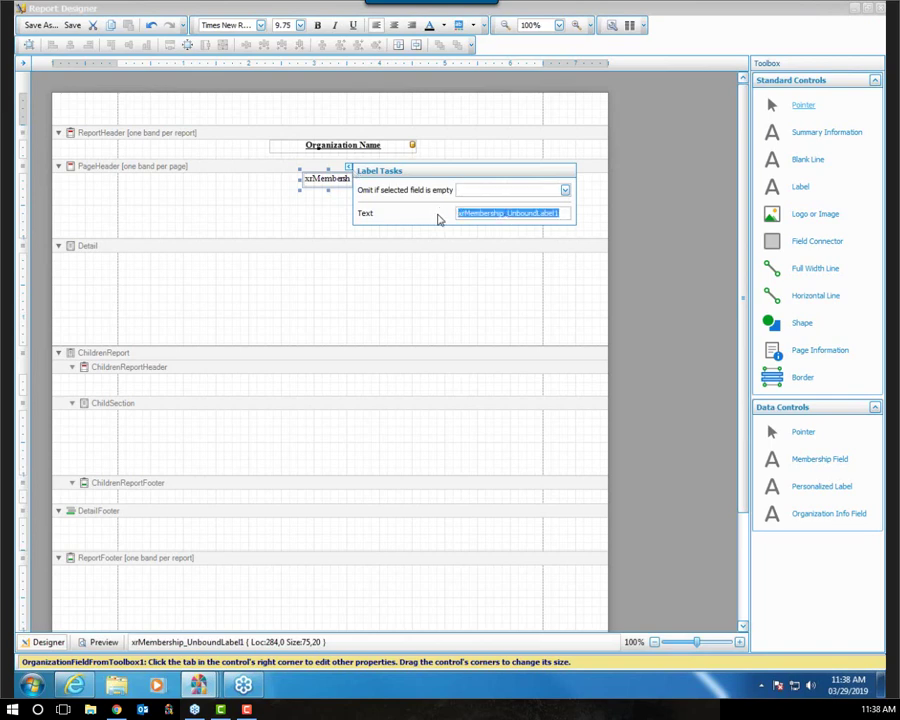
pyautogui.write('Childre')
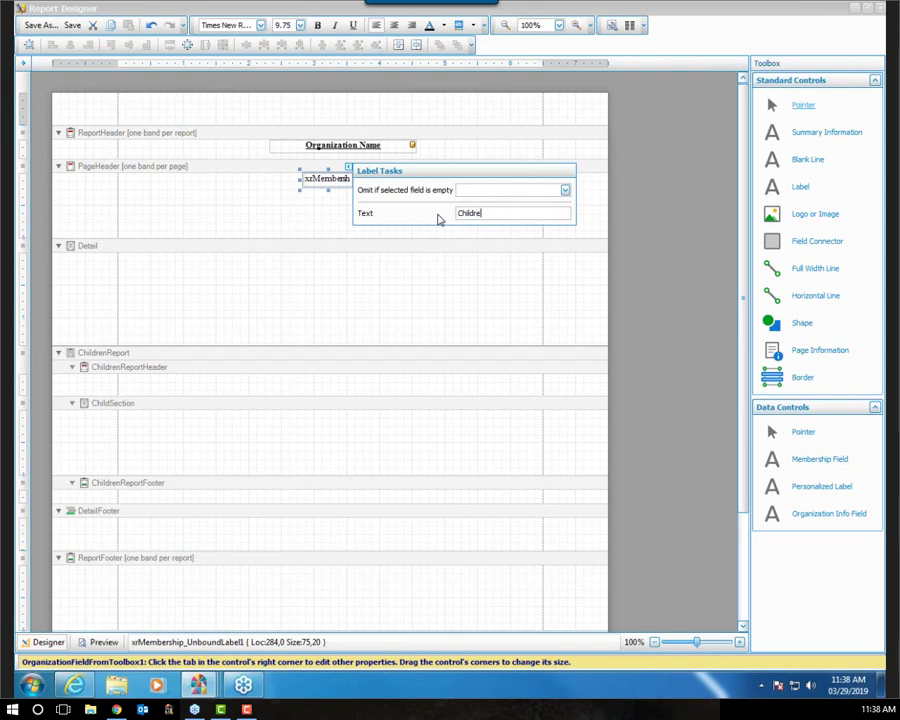
pyautogui.write("n's Directory")
# Center and underline the Children's Directory label, and shrink the PageHeader band to fit just below it
pyautogui.click(312, 182)
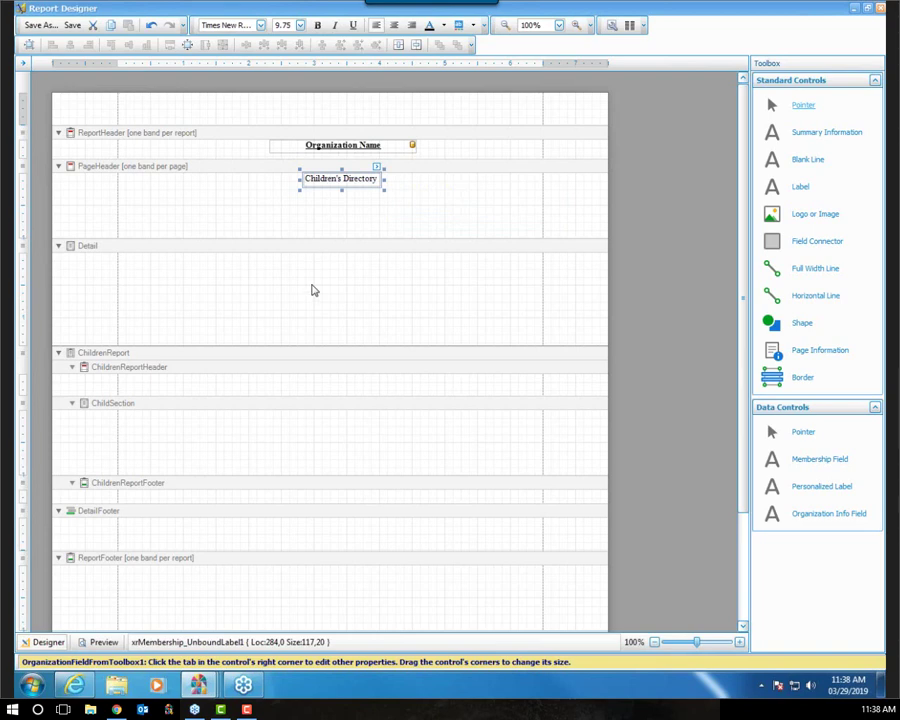
pyautogui.click(352, 26)
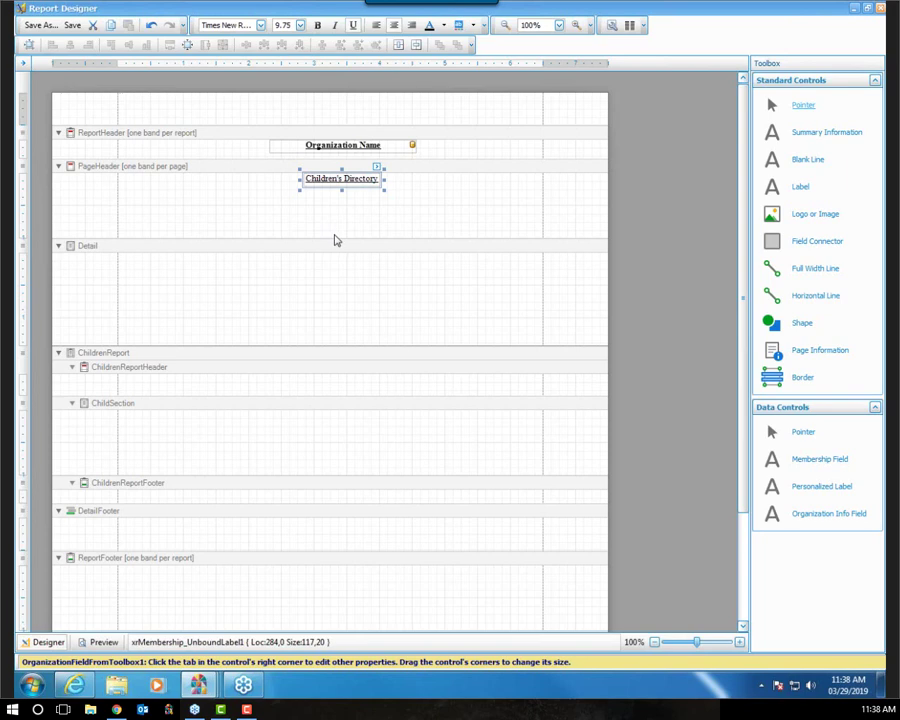
pyautogui.moveTo(335, 237); pyautogui.dragTo(338, 193)
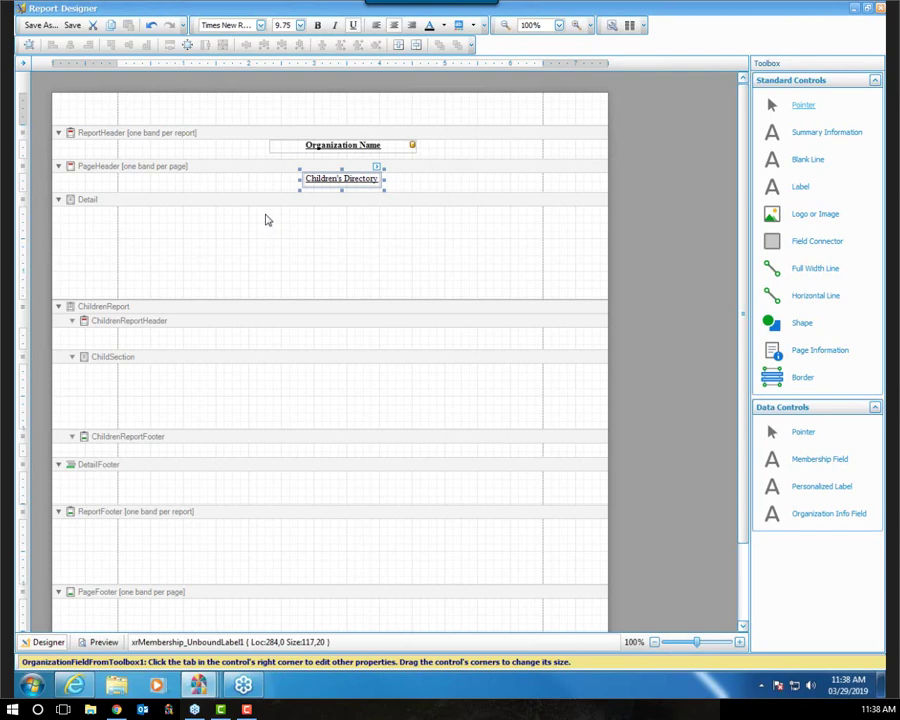
# Add the individual's Name (First Last) membership field at the upper left of the Detail band
pyautogui.click(203, 223)
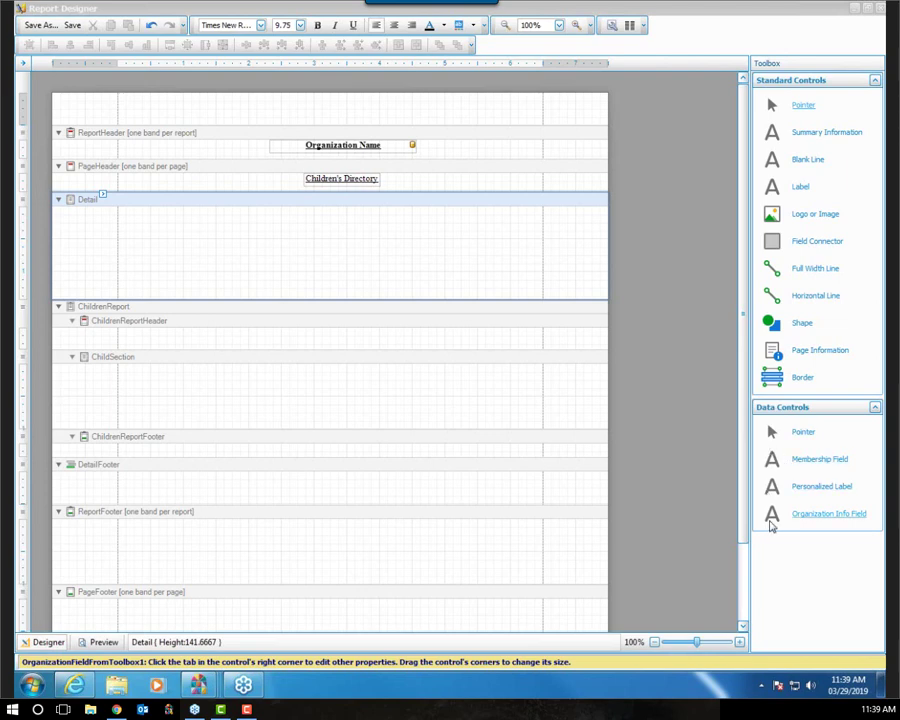
pyautogui.moveTo(787, 461); pyautogui.dragTo(154, 221)
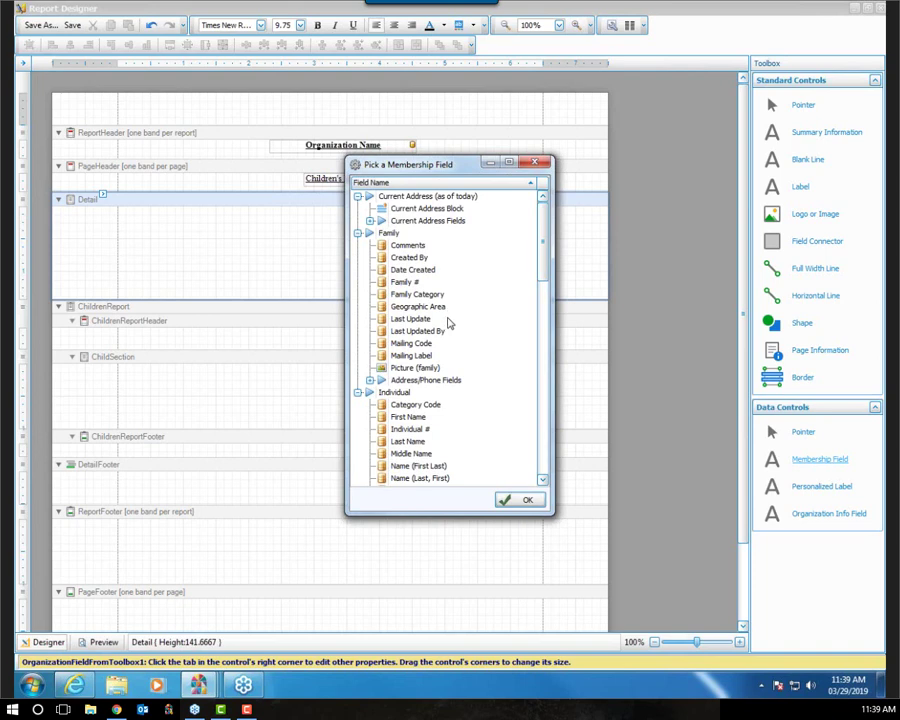
pyautogui.click(405, 469)
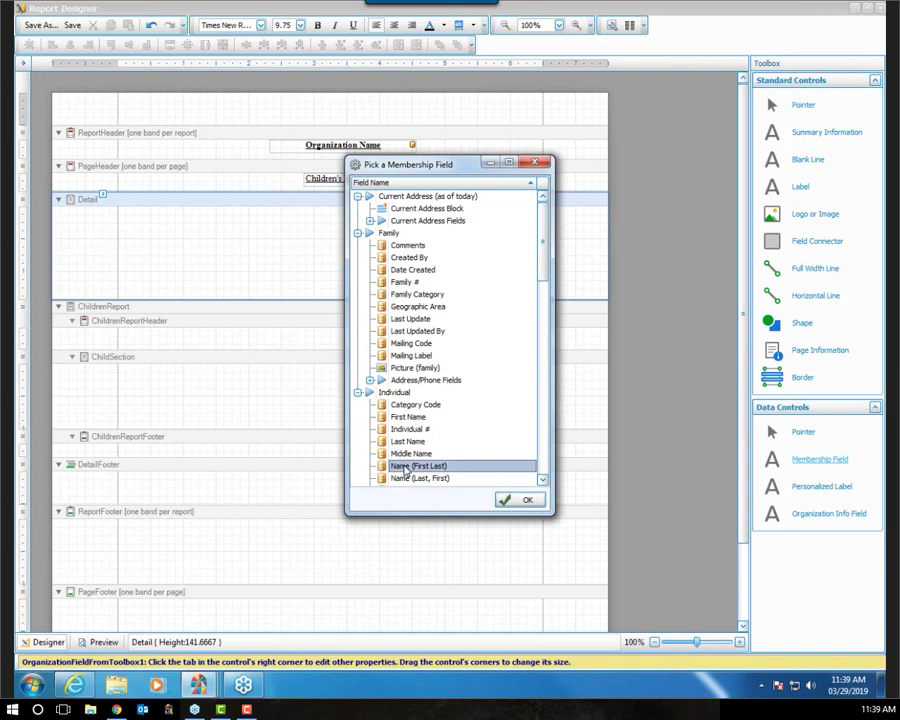
pyautogui.click(507, 501)
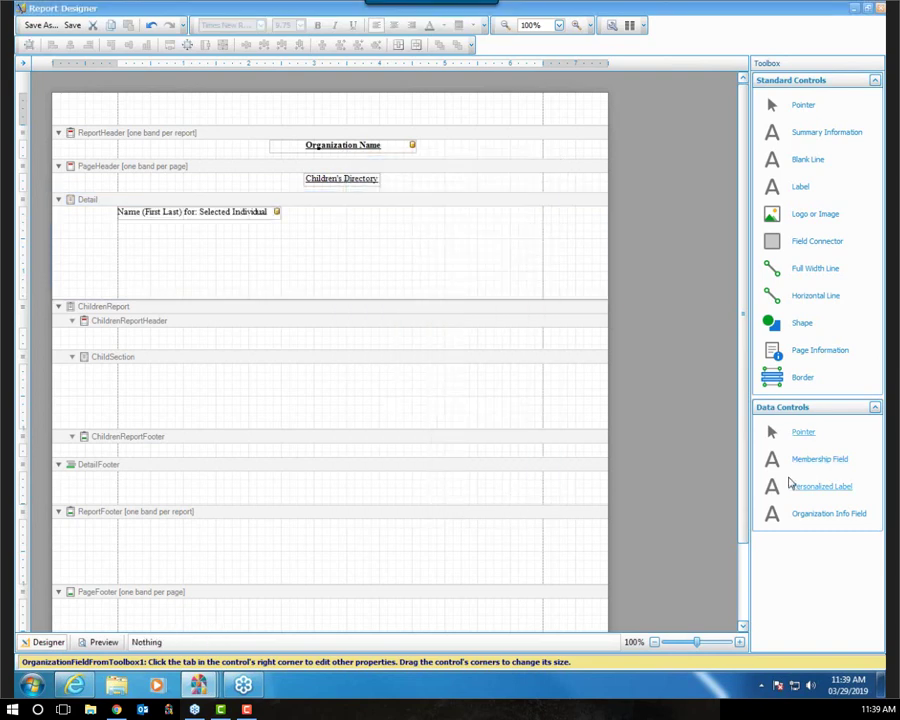
# Add the Current Address Block membership field directly below the name field in the Detail band
pyautogui.moveTo(810, 462); pyautogui.dragTo(151, 233)
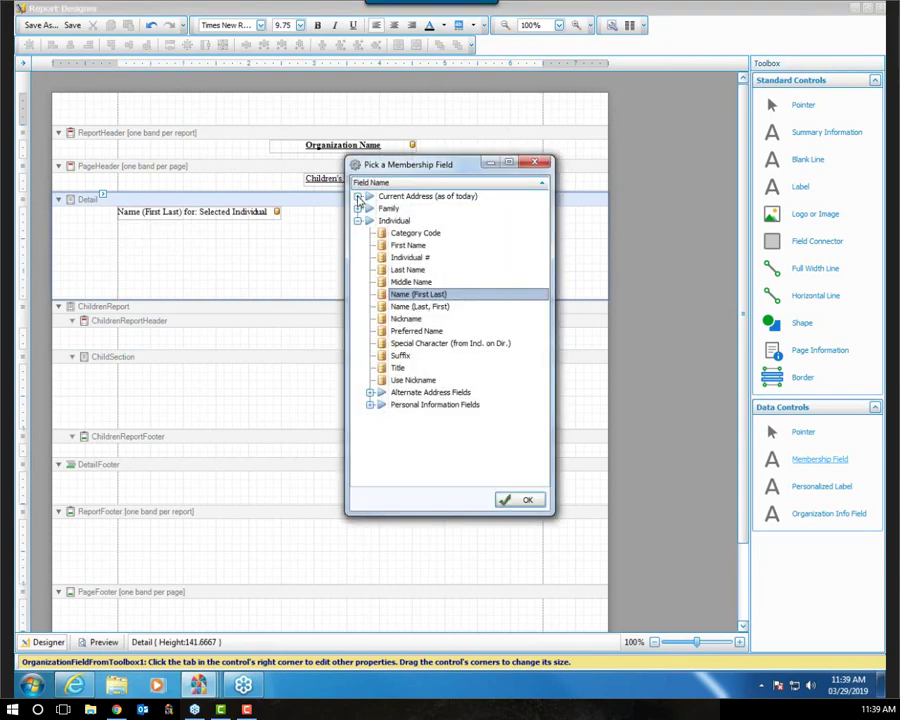
pyautogui.click(357, 197)
pyautogui.click(409, 209)
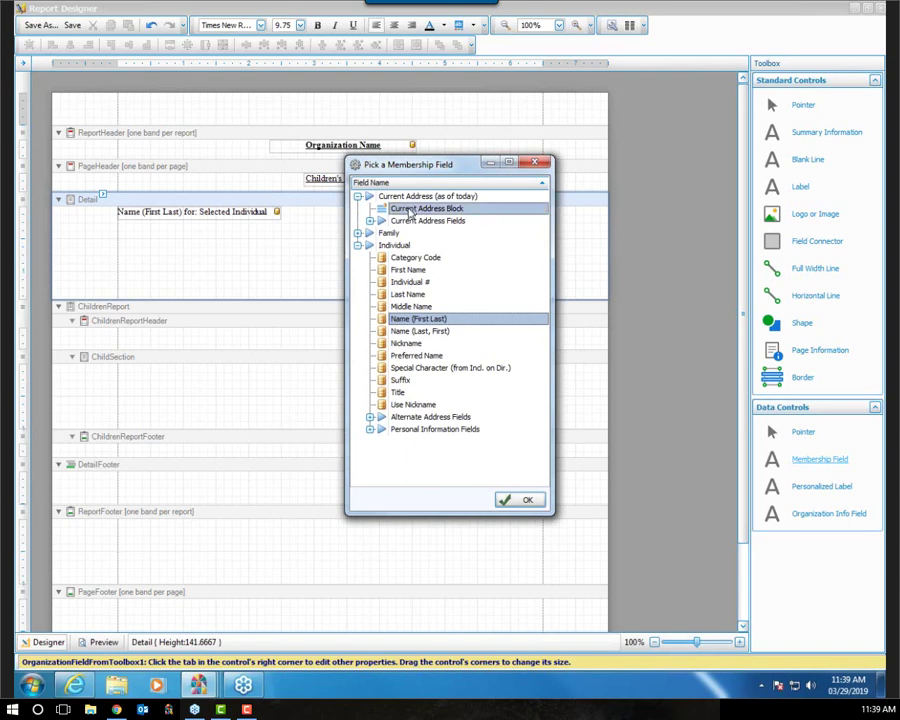
pyautogui.click(522, 500)
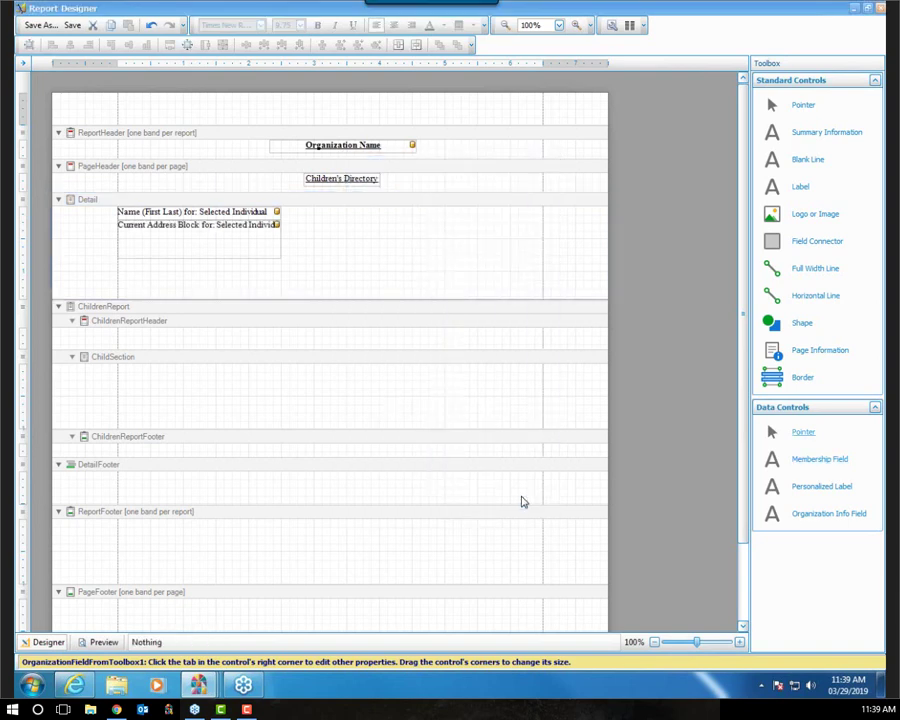
# Enlarge the Detail band and stack four field connectors directly below the address block
pyautogui.moveTo(336, 299); pyautogui.dragTo(336, 355)
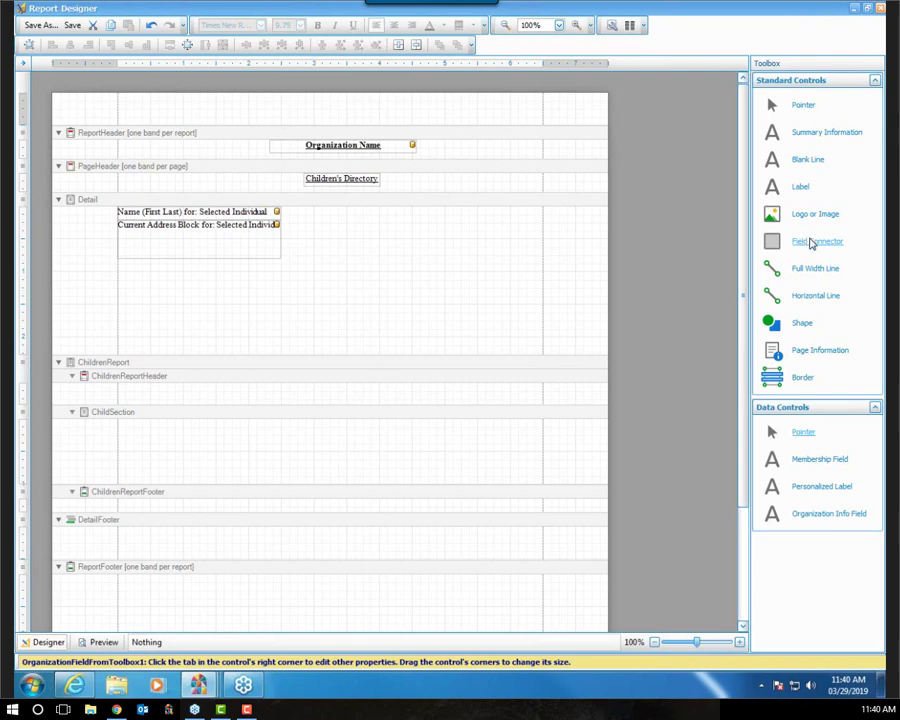
pyautogui.moveTo(812, 245); pyautogui.dragTo(225, 265)
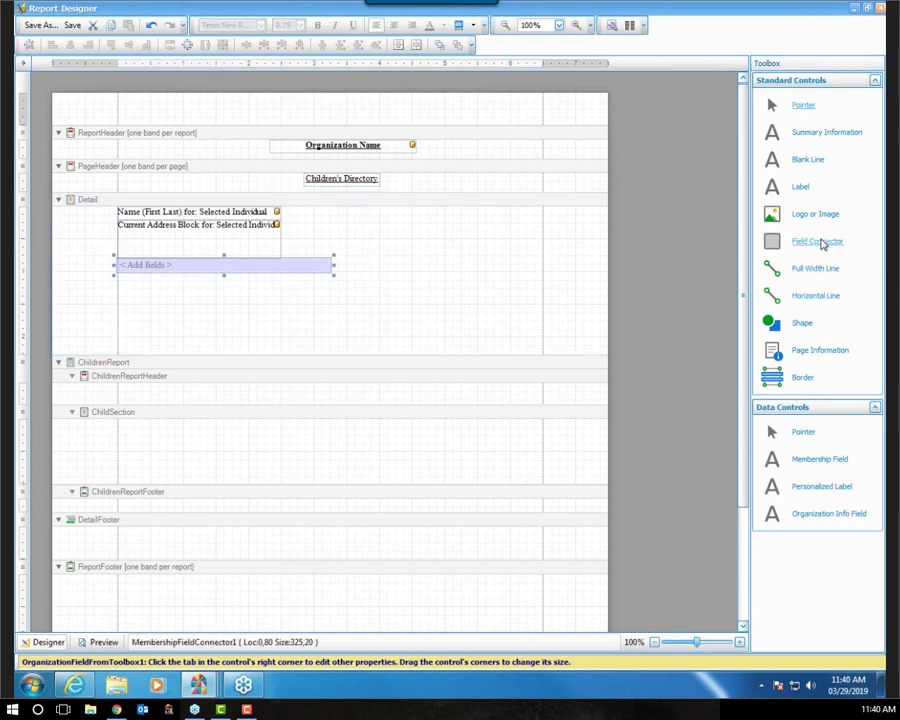
pyautogui.moveTo(824, 247); pyautogui.dragTo(227, 283)
pyautogui.moveTo(797, 245); pyautogui.dragTo(230, 298)
pyautogui.moveTo(809, 246); pyautogui.dragTo(228, 316)
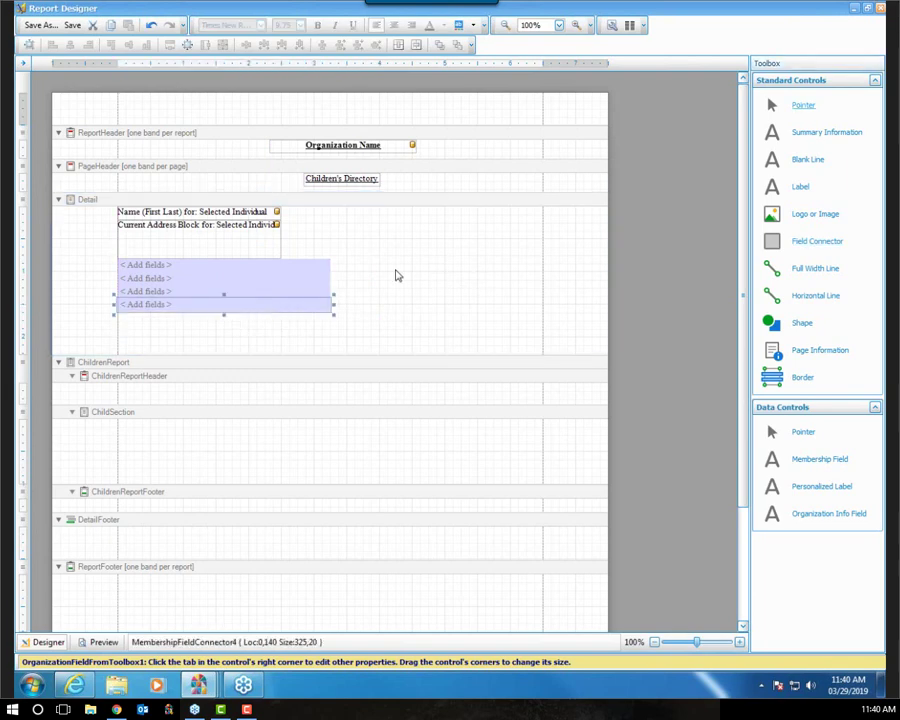
# Place a plain label at the start of each of the first two field connectors
pyautogui.click(264, 270)
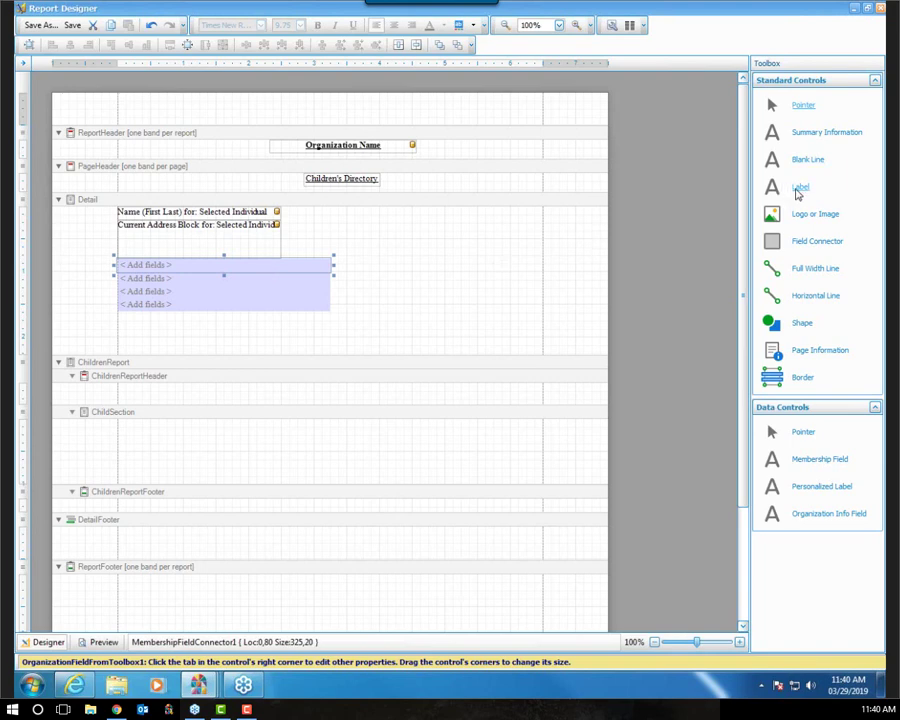
pyautogui.moveTo(800, 193); pyautogui.dragTo(150, 268)
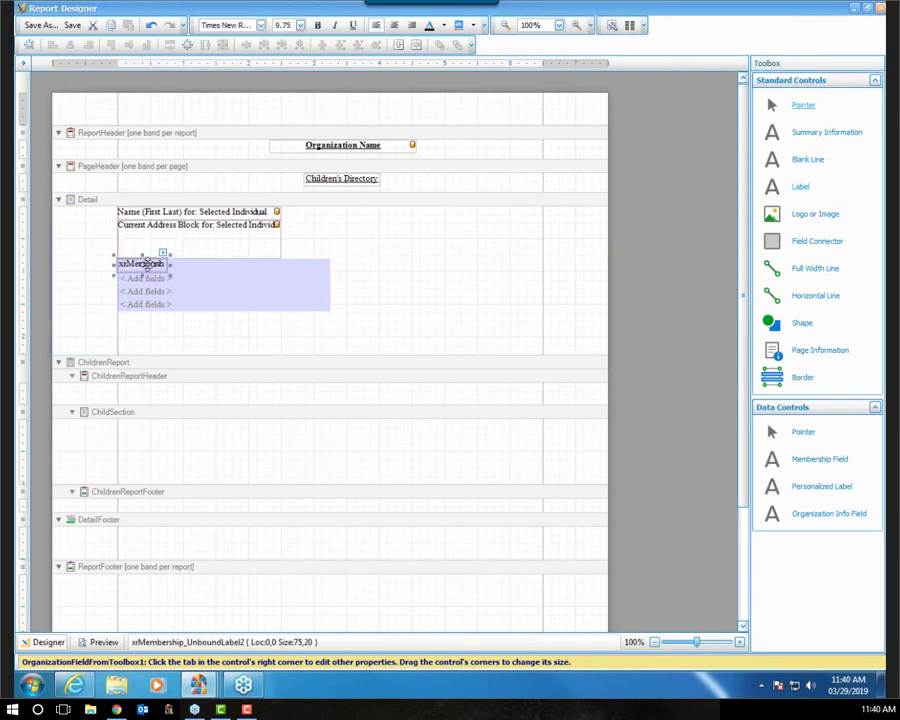
pyautogui.moveTo(806, 193); pyautogui.dragTo(143, 279)
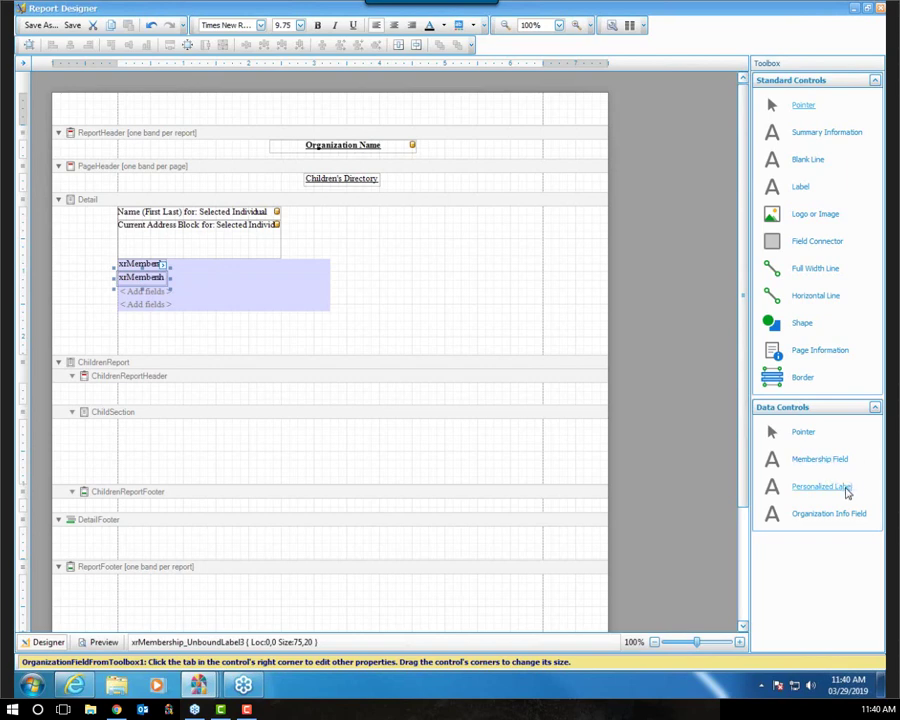
# Place a personalized label in each of the third and fourth field connectors and narrow both to a width of 165
pyautogui.moveTo(846, 488); pyautogui.dragTo(205, 300)
pyautogui.moveTo(285, 292); pyautogui.dragTo(230, 292)
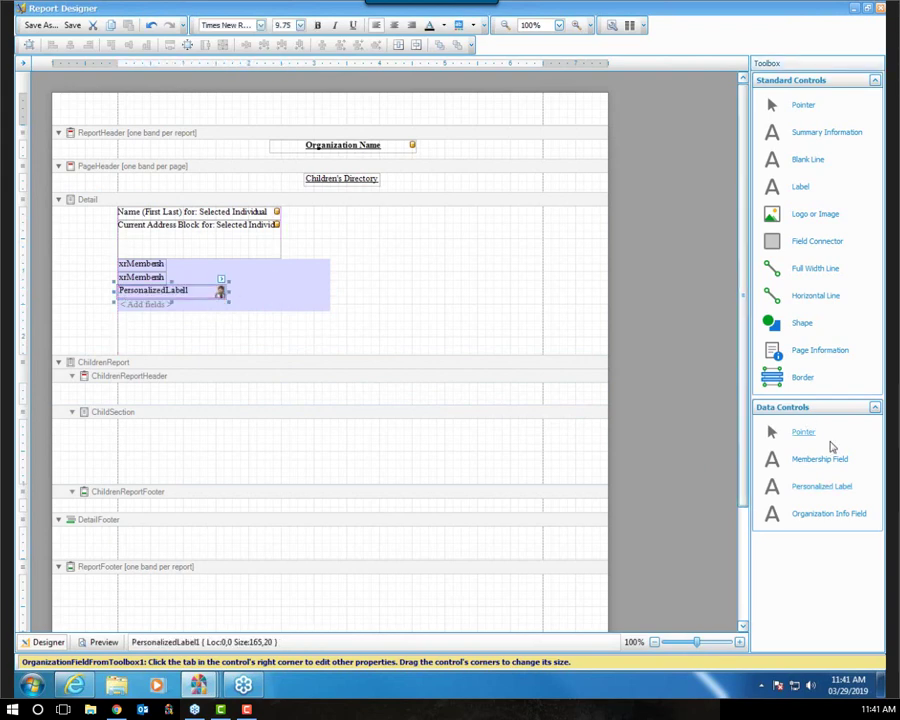
pyautogui.moveTo(833, 483); pyautogui.dragTo(321, 377)
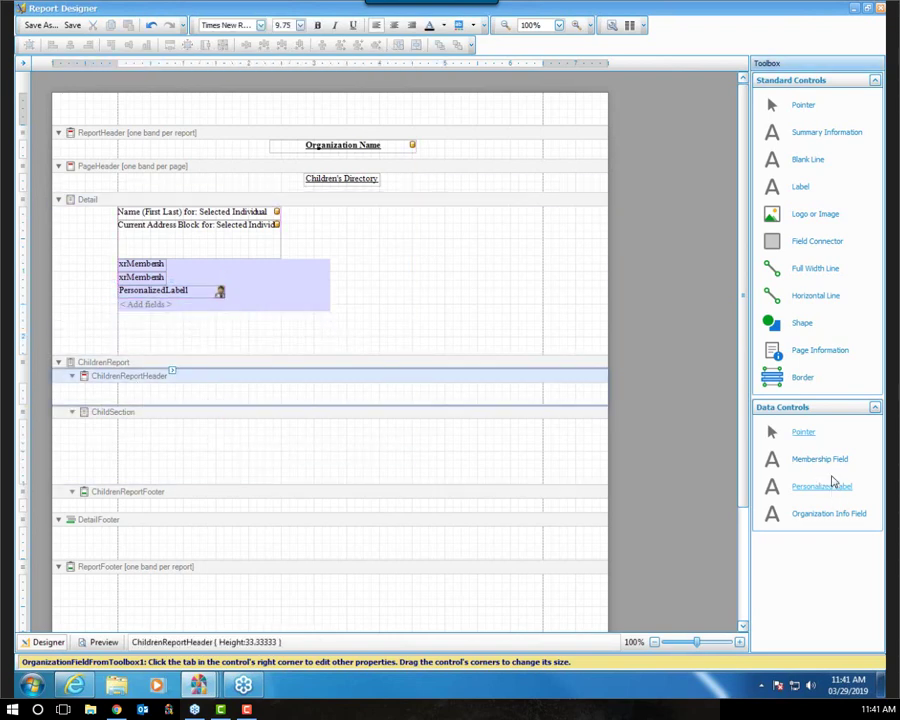
pyautogui.moveTo(831, 487); pyautogui.dragTo(209, 314)
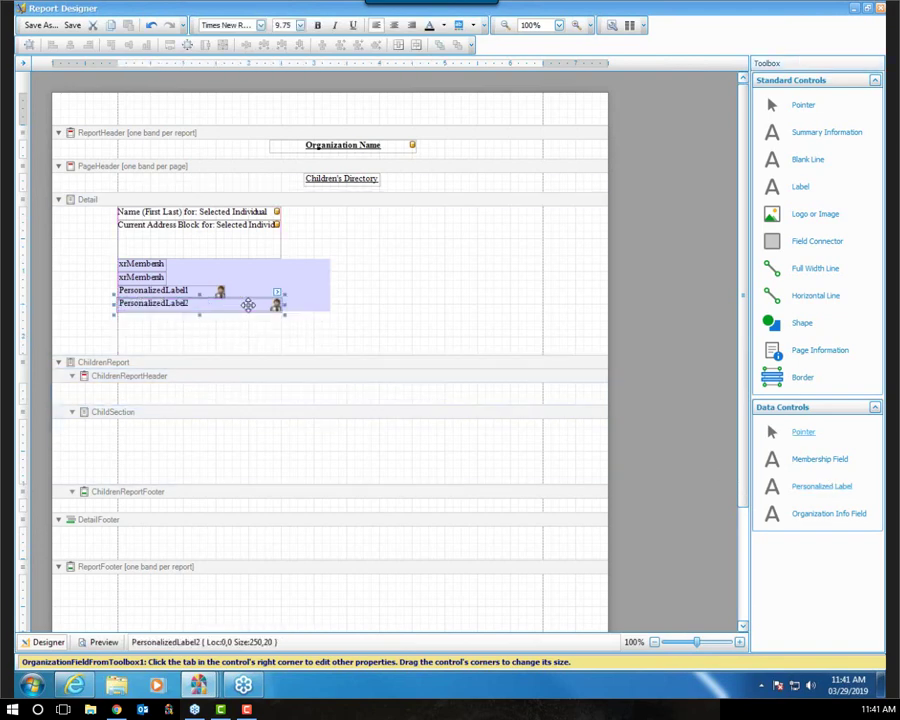
pyautogui.moveTo(281, 303); pyautogui.dragTo(234, 307)
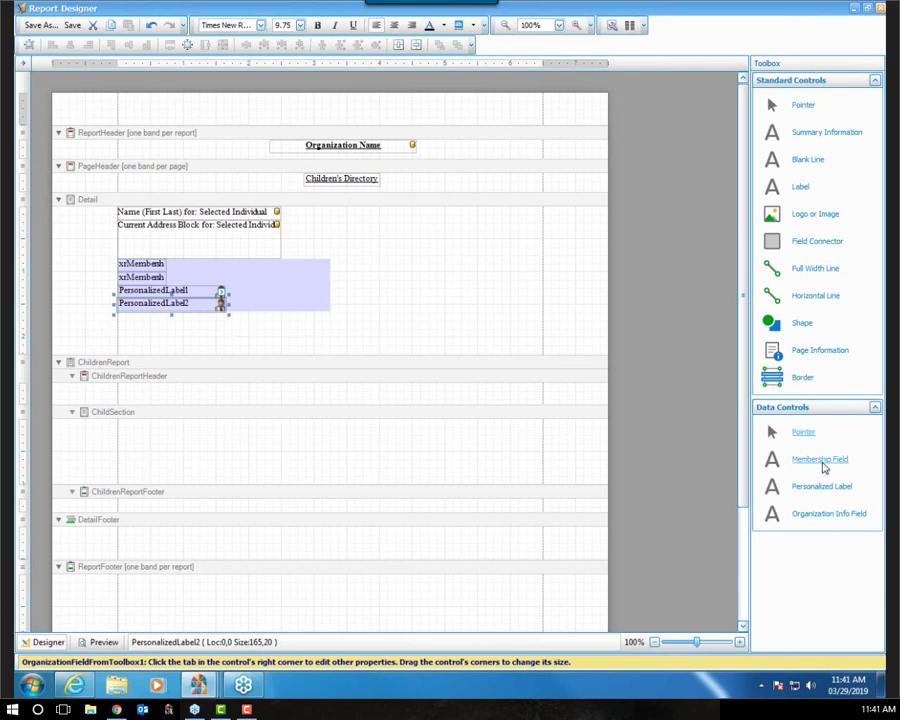
# Insert the family's Phone (Family) membership field beside the label in the first field connector
pyautogui.moveTo(824, 464); pyautogui.dragTo(268, 275)
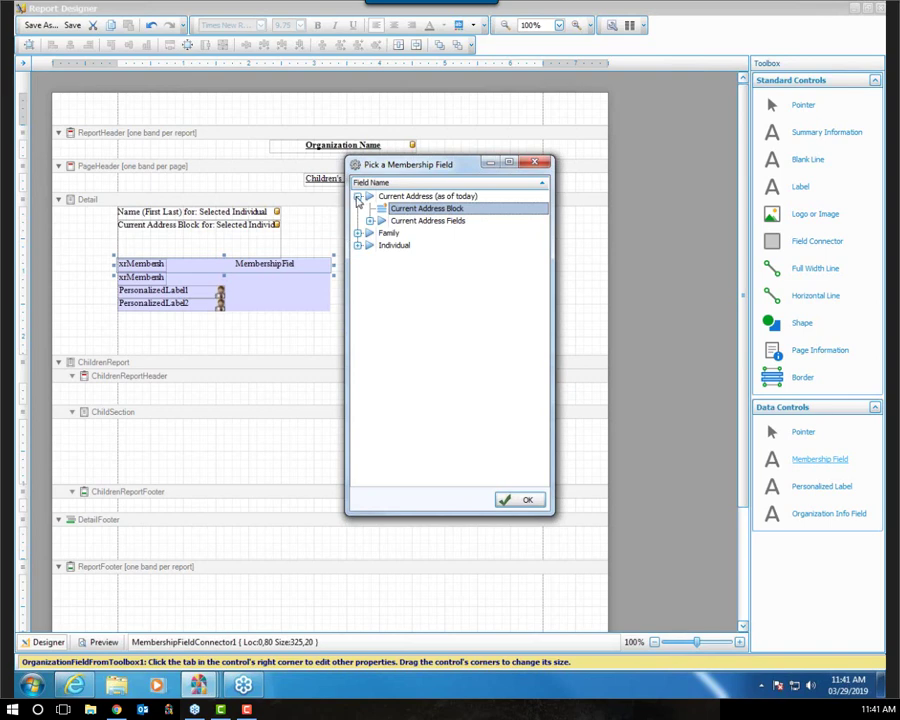
pyautogui.click(357, 197)
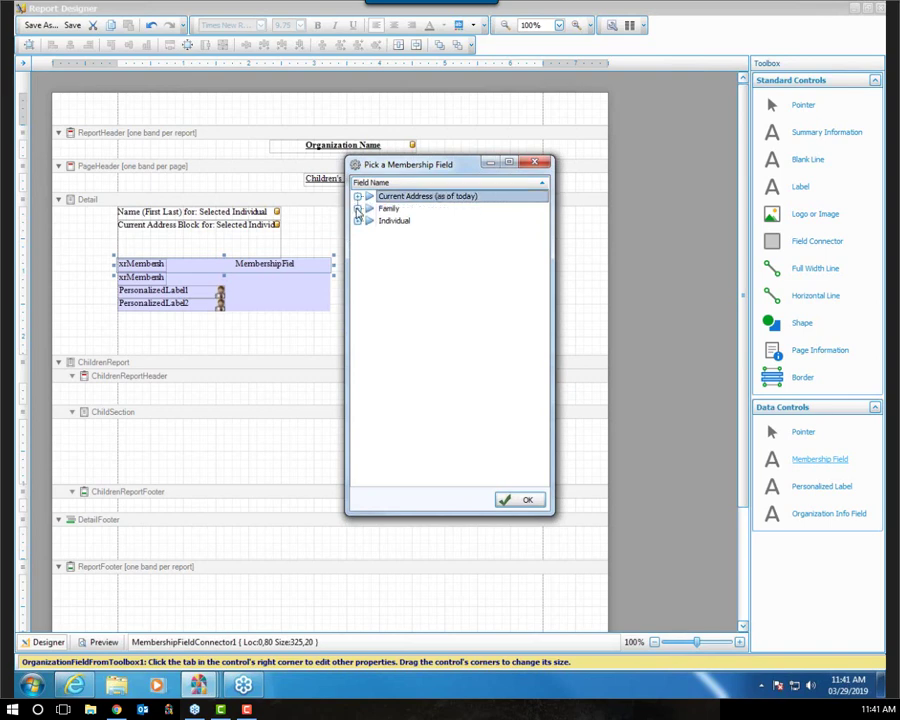
pyautogui.click(357, 208)
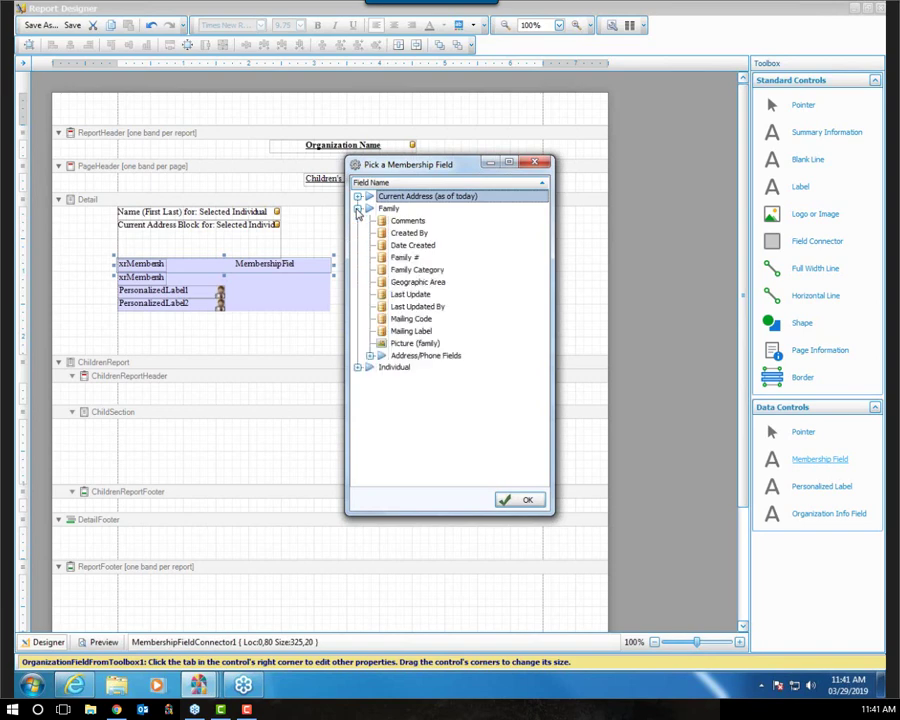
pyautogui.click(370, 356)
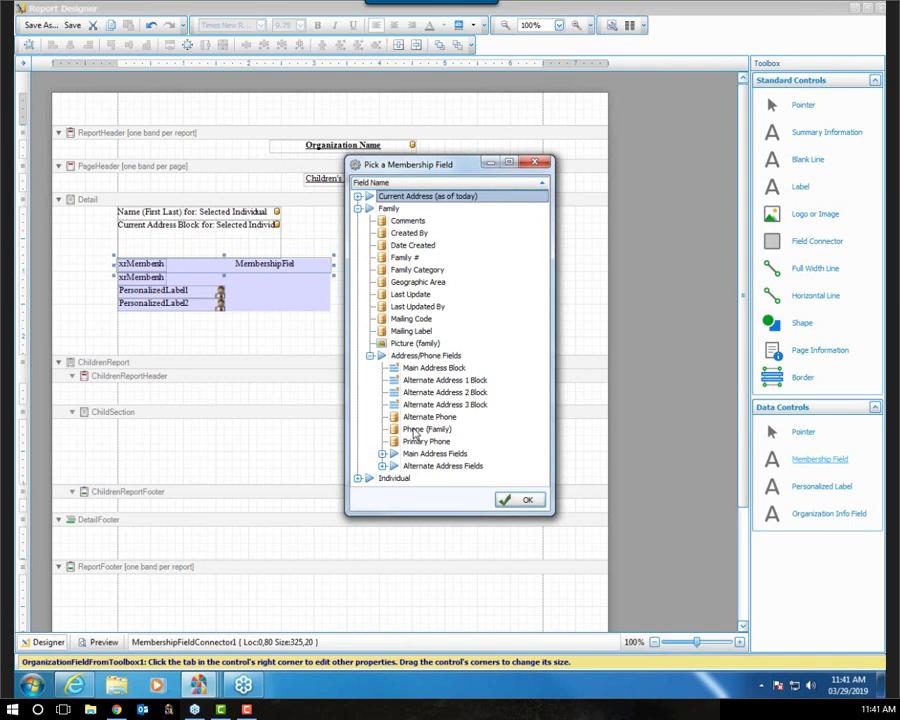
pyautogui.click(415, 430)
pyautogui.click(508, 504)
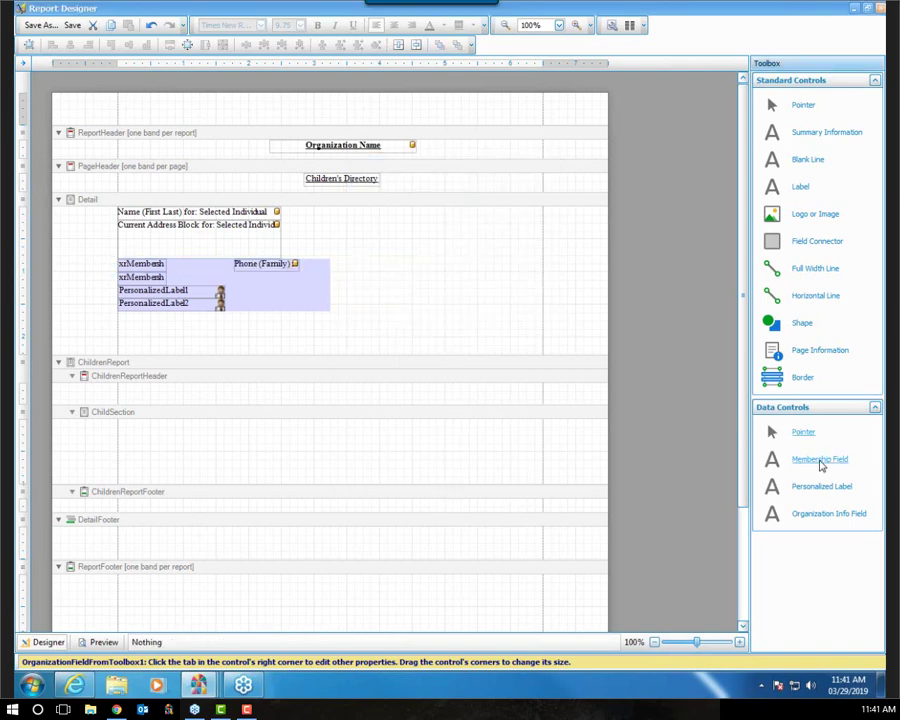
# Insert the individual's Name (First Last) membership field in the second field connector and narrow it to a width of 137
pyautogui.moveTo(820, 465); pyautogui.dragTo(240, 275)
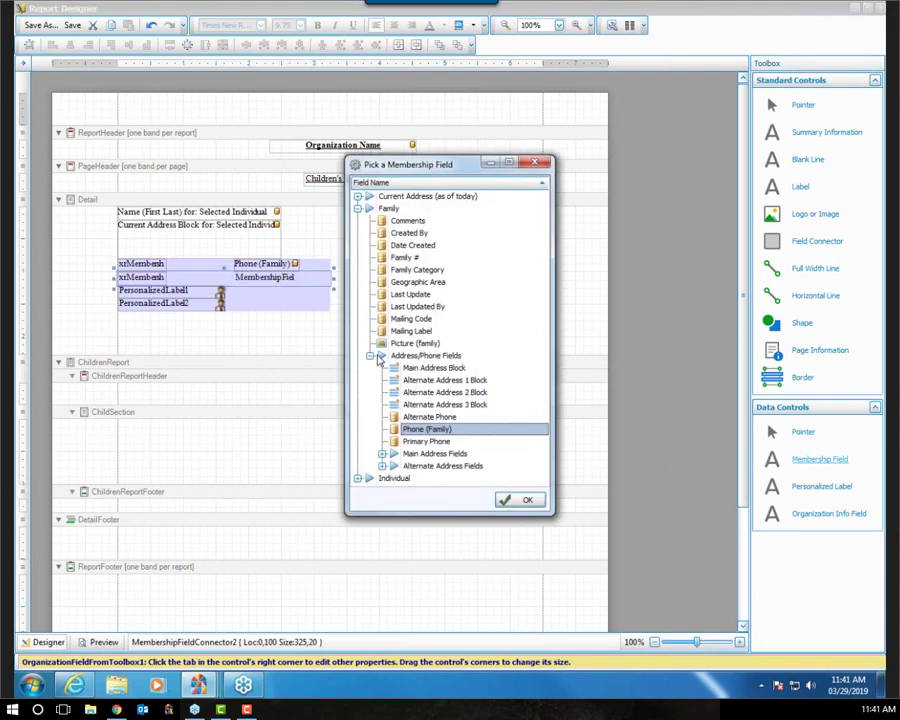
pyautogui.click(378, 357)
pyautogui.click(369, 356)
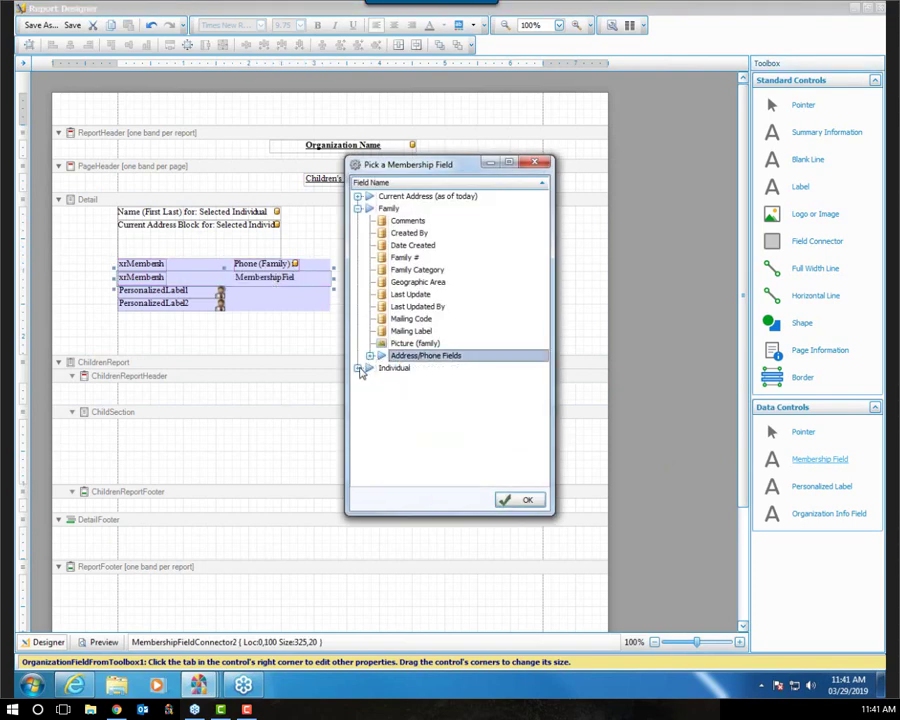
pyautogui.click(359, 369)
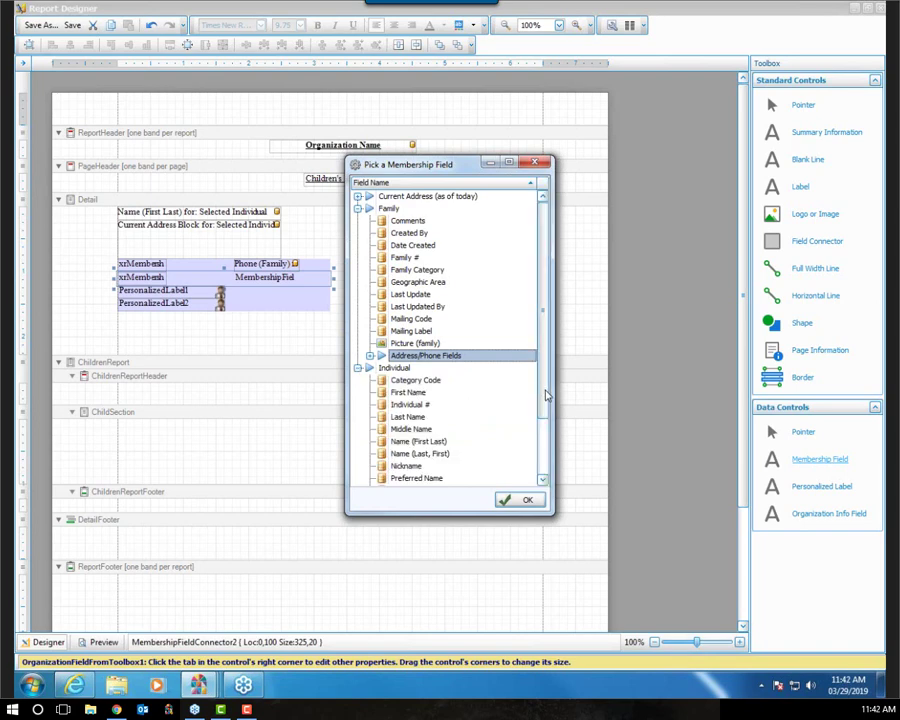
pyautogui.moveTo(546, 396); pyautogui.dragTo(545, 415)
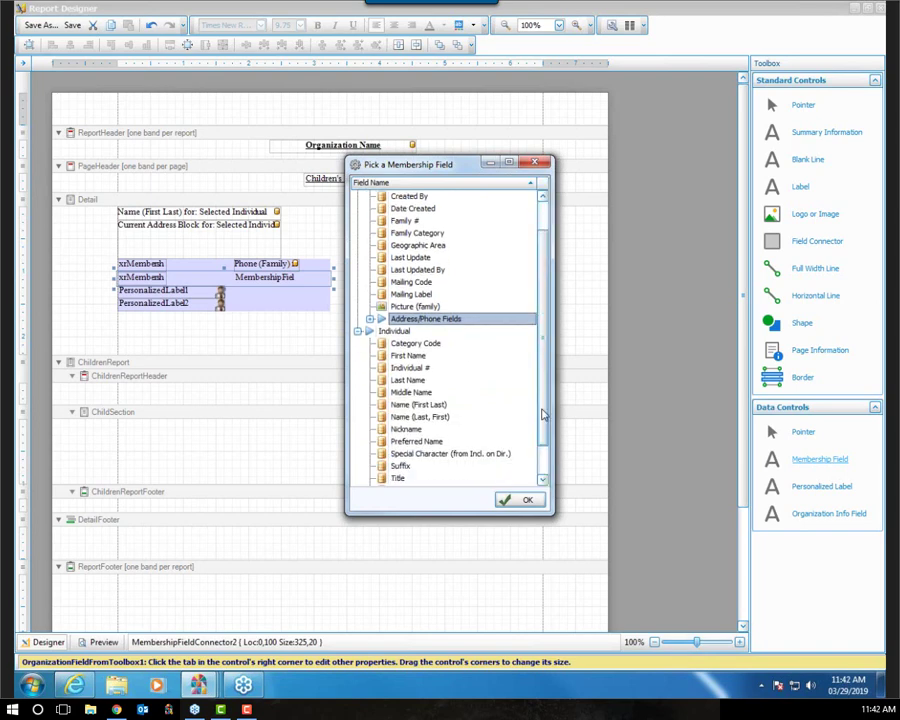
pyautogui.click(428, 406)
pyautogui.click(535, 504)
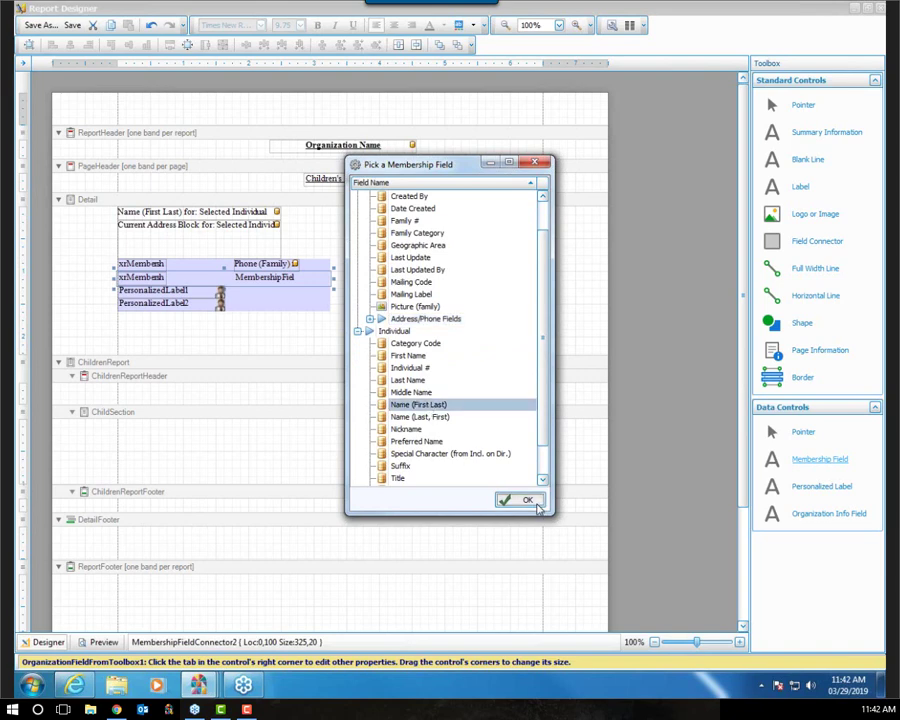
pyautogui.click(270, 277)
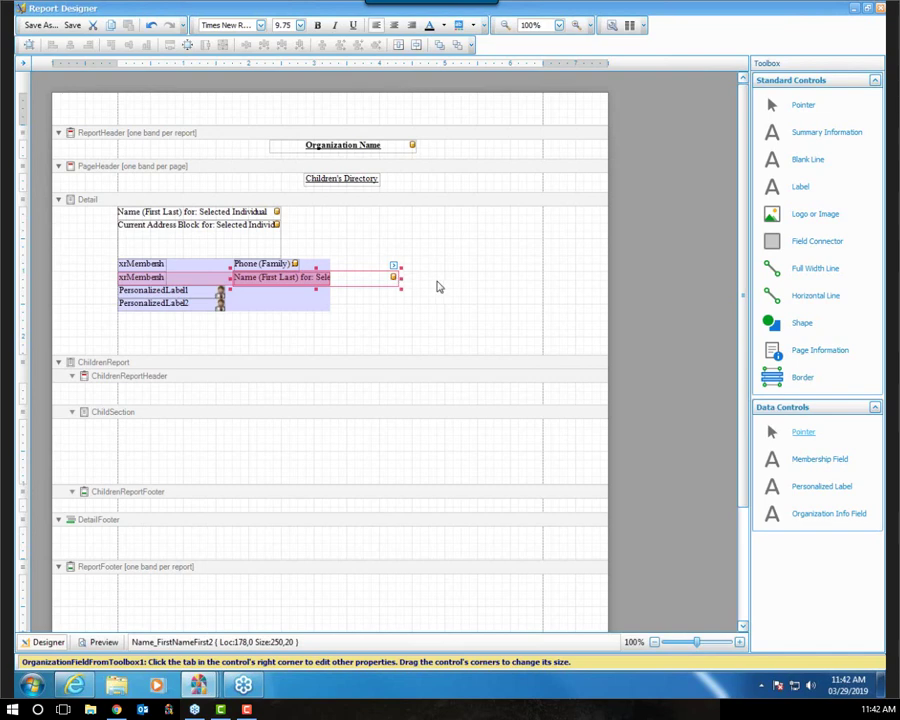
pyautogui.moveTo(398, 278); pyautogui.dragTo(326, 278)
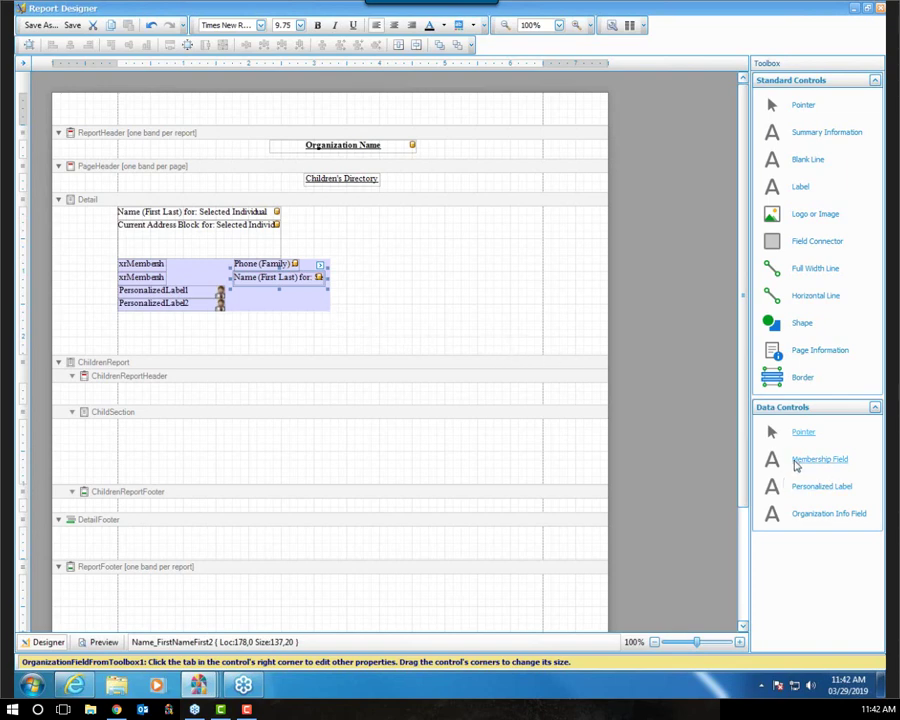
# Insert the Cell phone field from the individual's personal information in the third field connector
pyautogui.moveTo(799, 461); pyautogui.dragTo(279, 300)
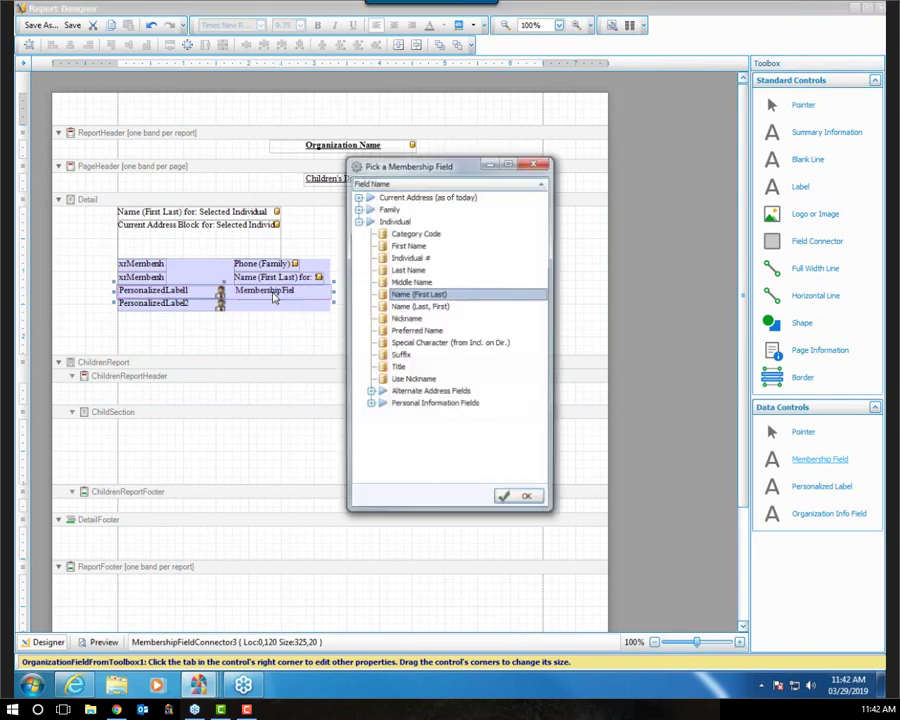
pyautogui.click(370, 405)
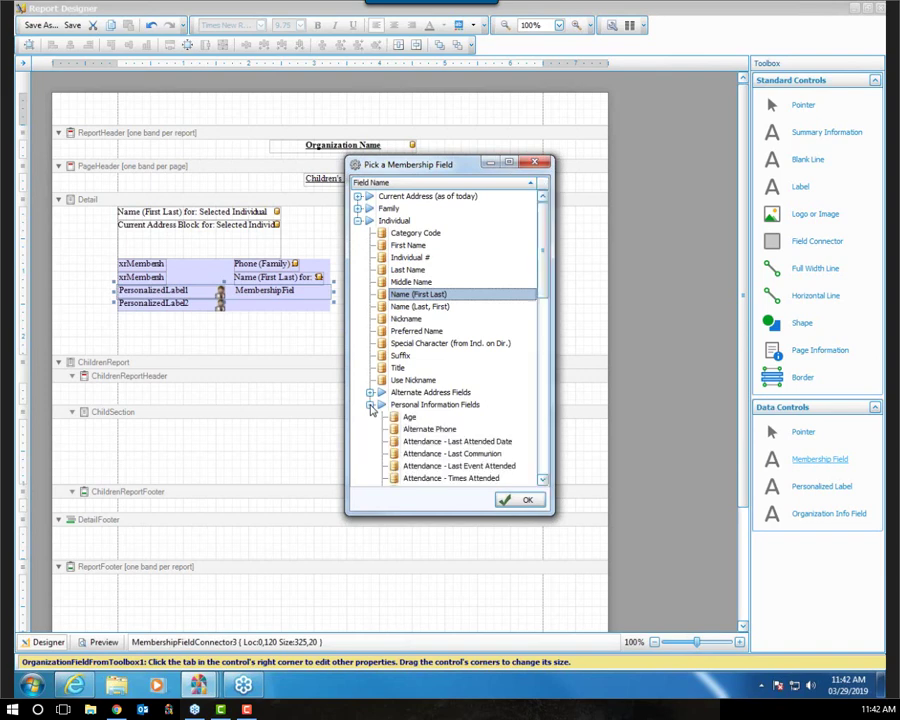
pyautogui.click(545, 462)
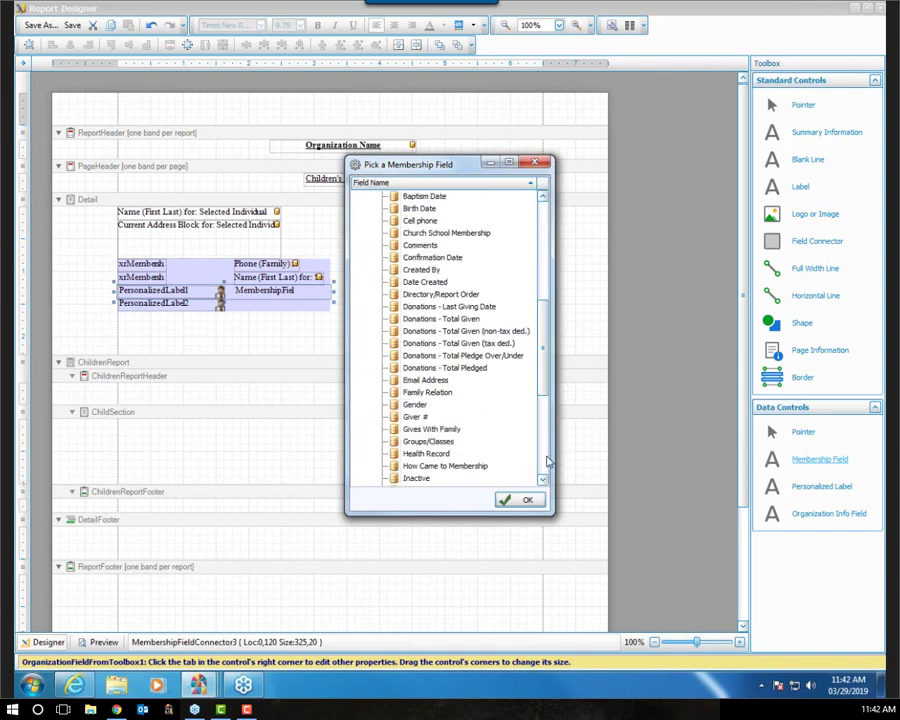
pyautogui.click(420, 220)
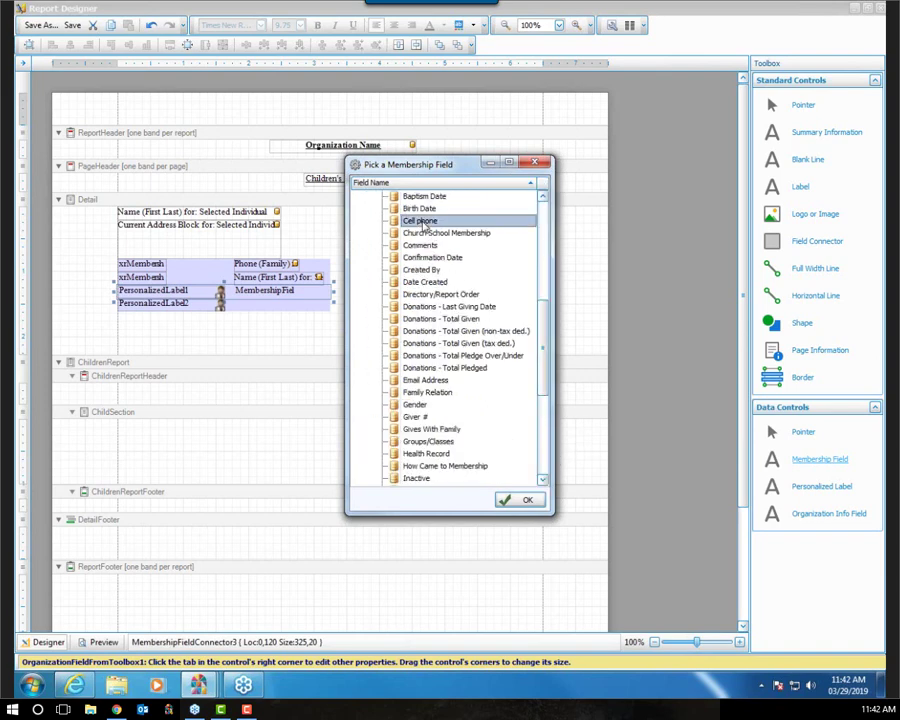
pyautogui.click(502, 496)
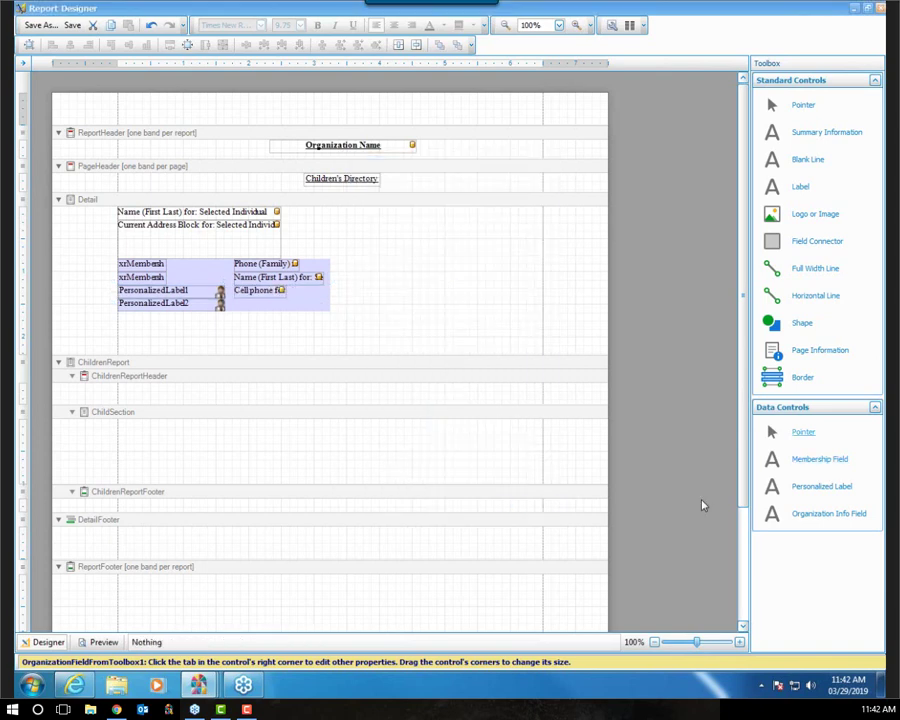
# Insert the individual's Email Address membership field in the fourth field connector
pyautogui.moveTo(759, 460); pyautogui.dragTo(276, 315)
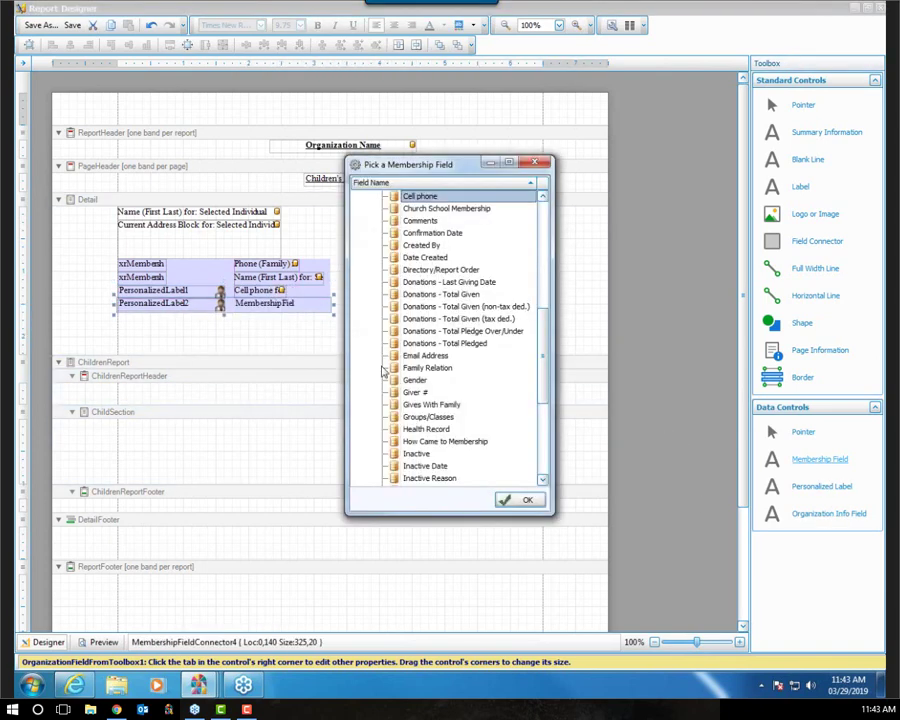
pyautogui.click(412, 355)
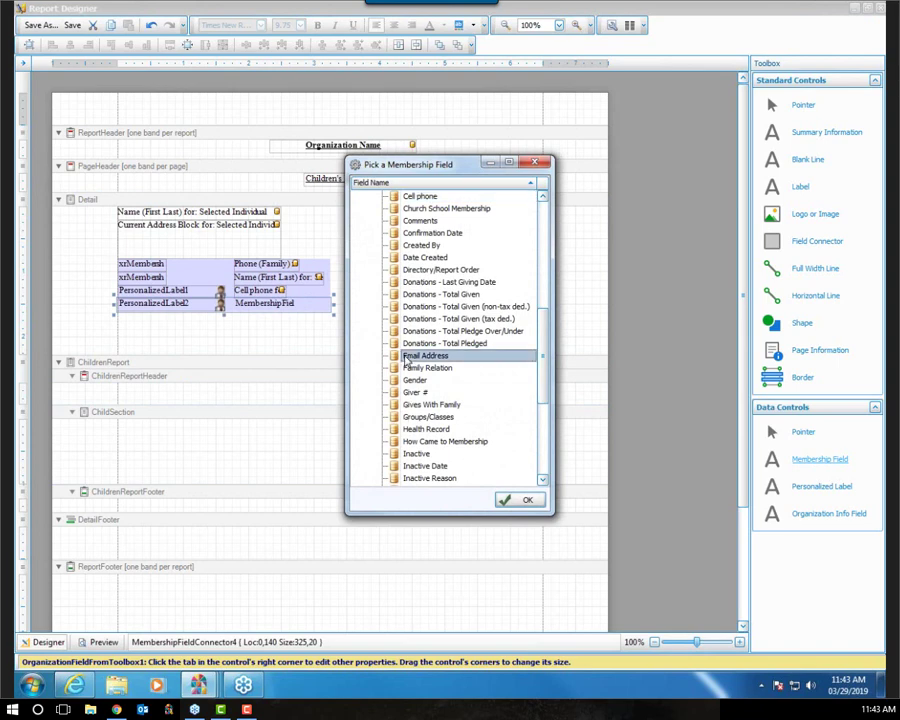
pyautogui.click(506, 502)
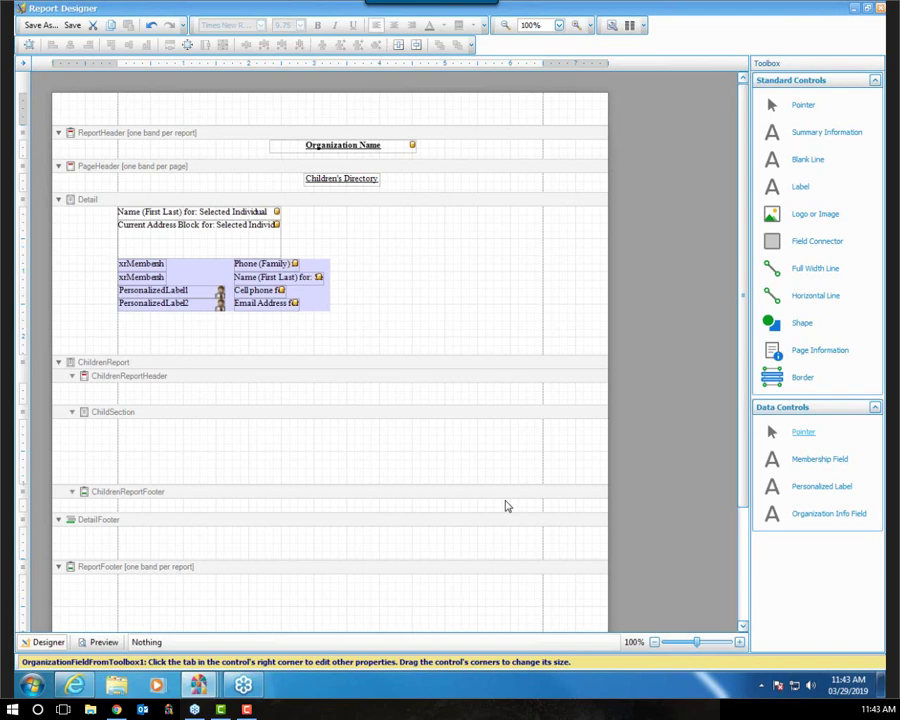
# Set the text of the first connector's label to "Home Phone -"
pyautogui.click(133, 265)
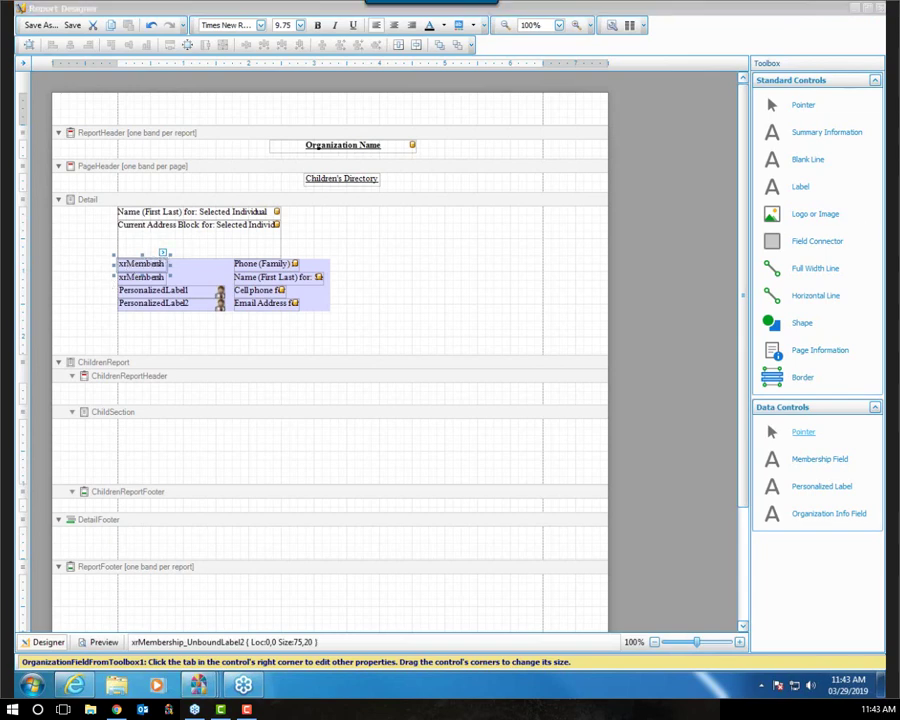
pyautogui.click(178, 254)
pyautogui.click(162, 253)
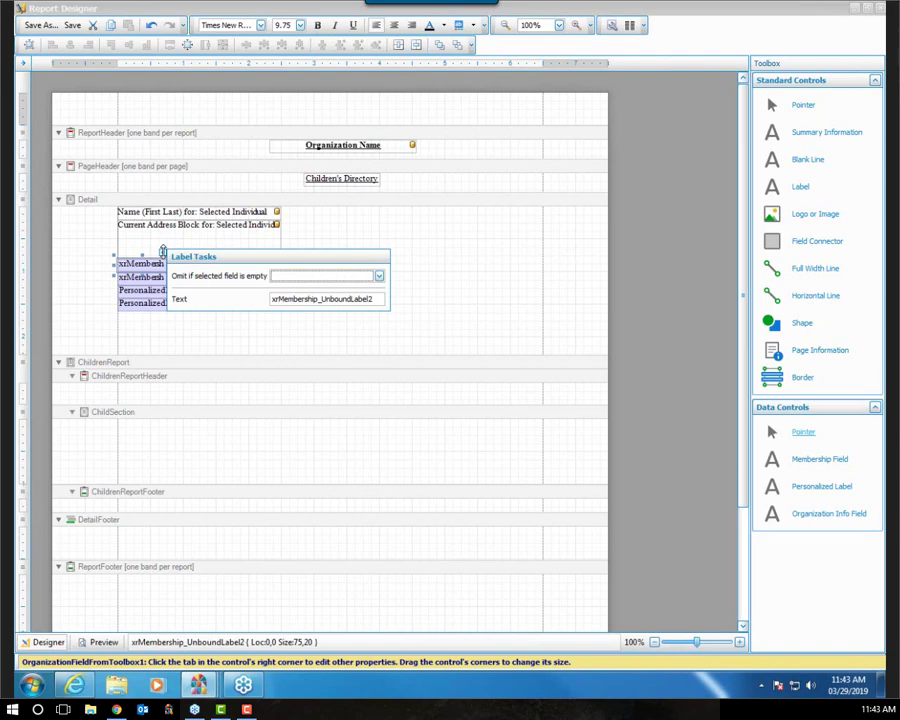
pyautogui.click(381, 299)
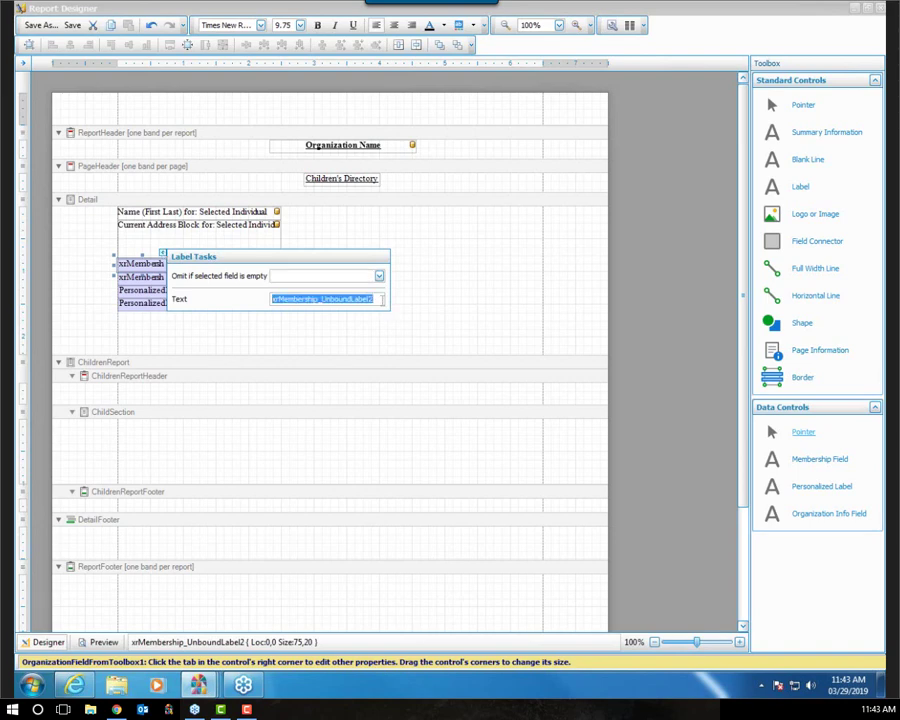
pyautogui.write('Home')
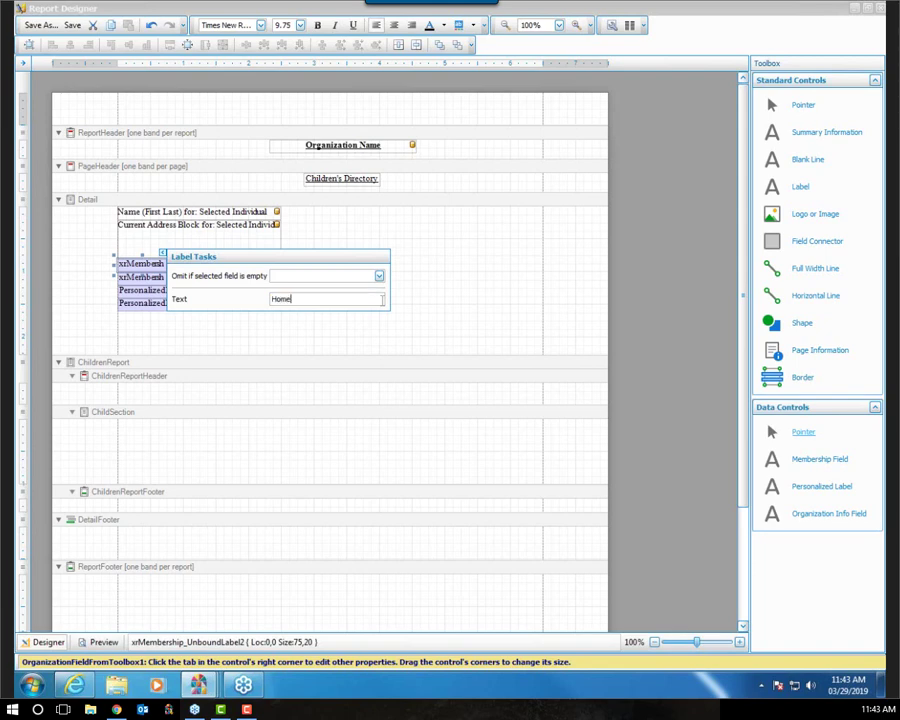
pyautogui.write(' Phone -')
pyautogui.click(128, 264)
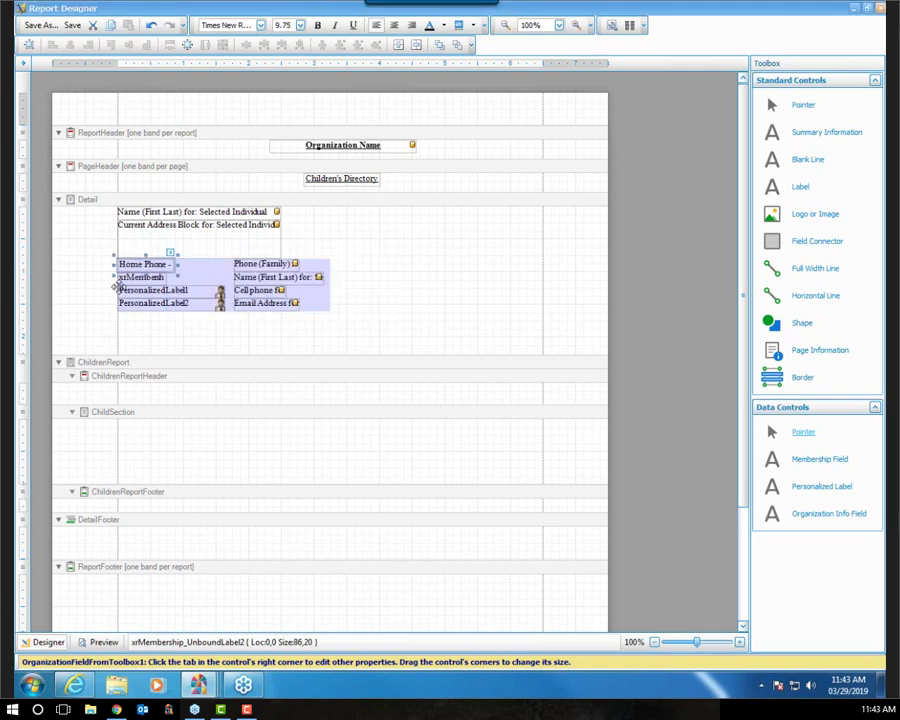
# Set the text of the second connector's label to "Parent's Name(s) -"
pyautogui.click(138, 278)
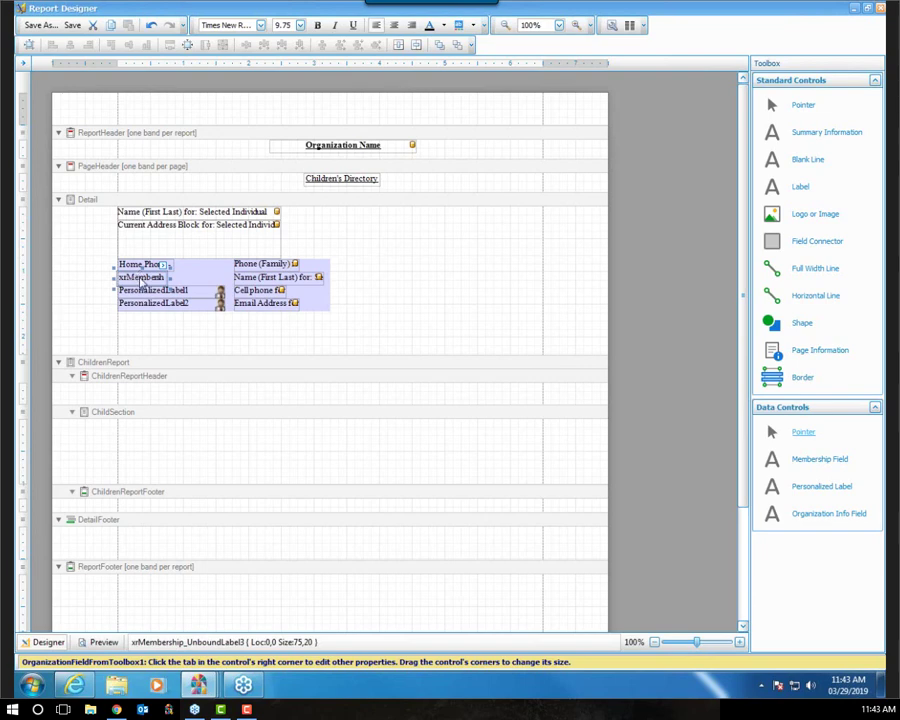
pyautogui.click(165, 266)
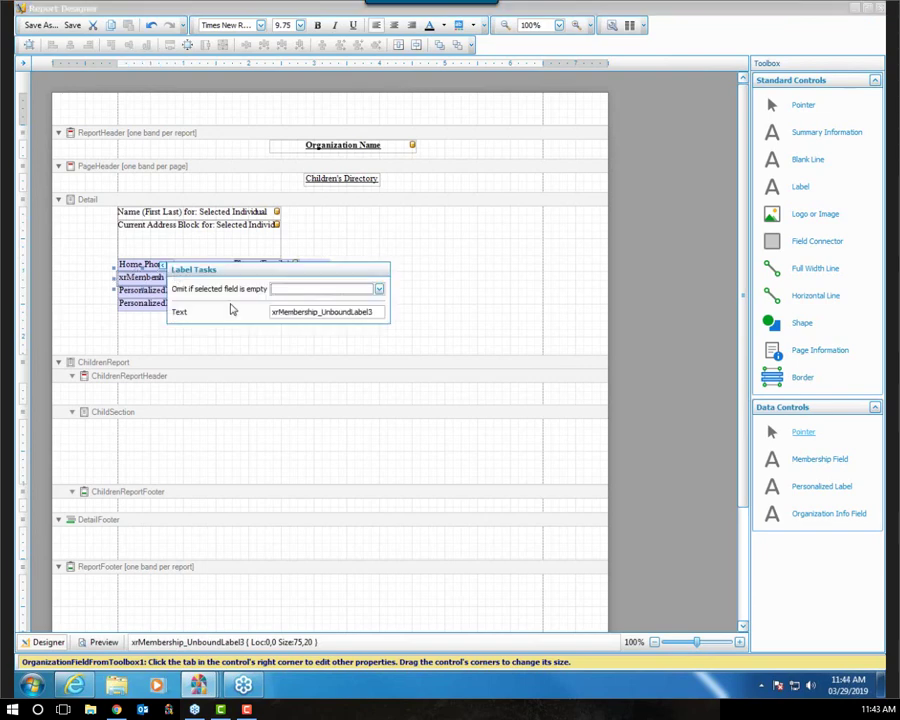
pyautogui.click(379, 313)
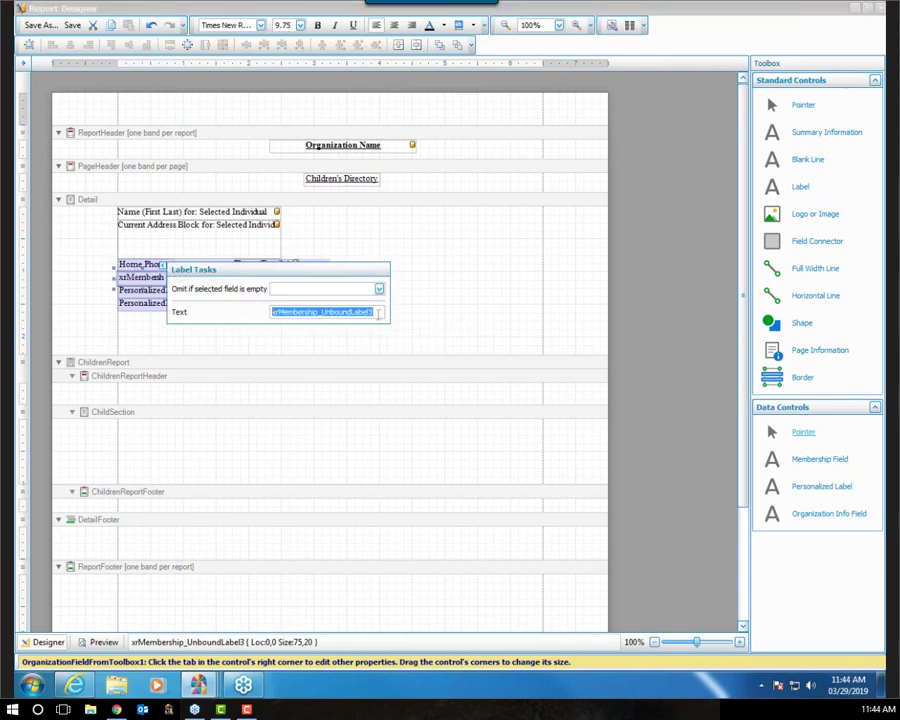
pyautogui.write('Pa')
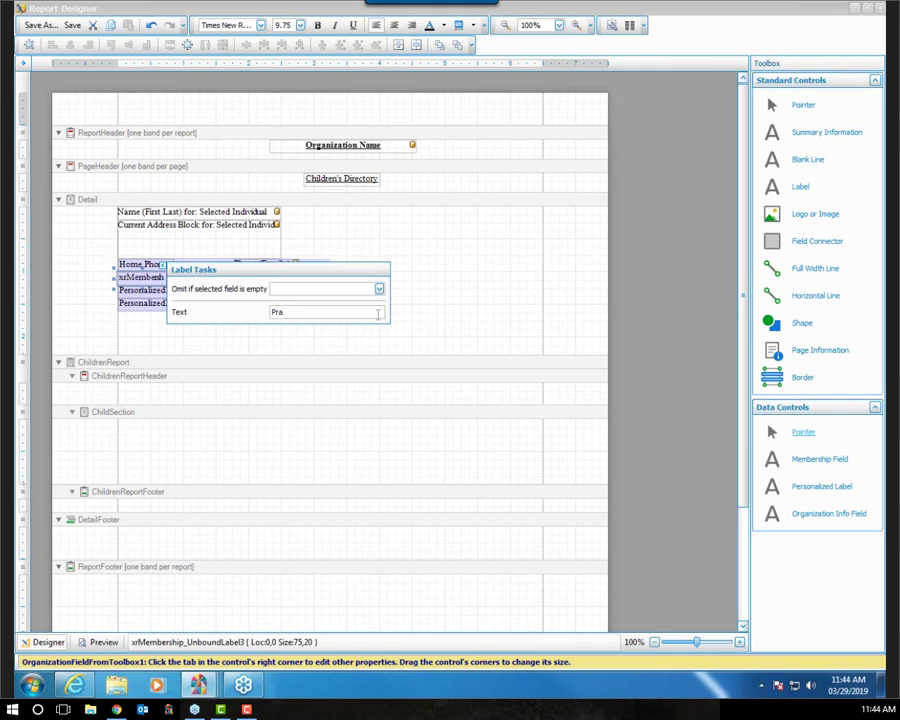
pyautogui.write("rarent's Name(s) -")
pyautogui.click(145, 291)
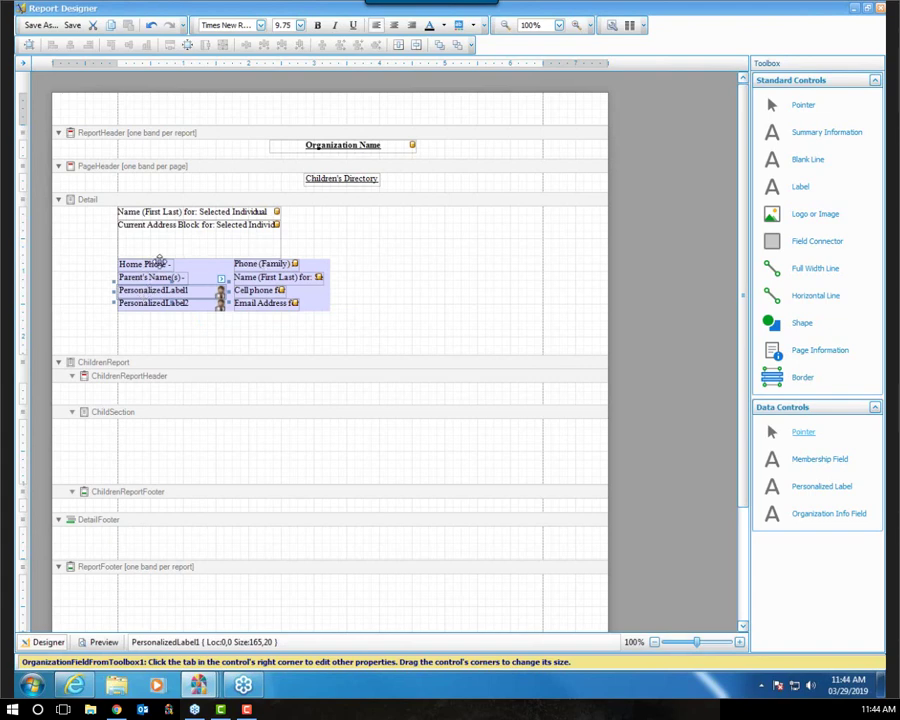
pyautogui.click(152, 263)
pyautogui.click(267, 263)
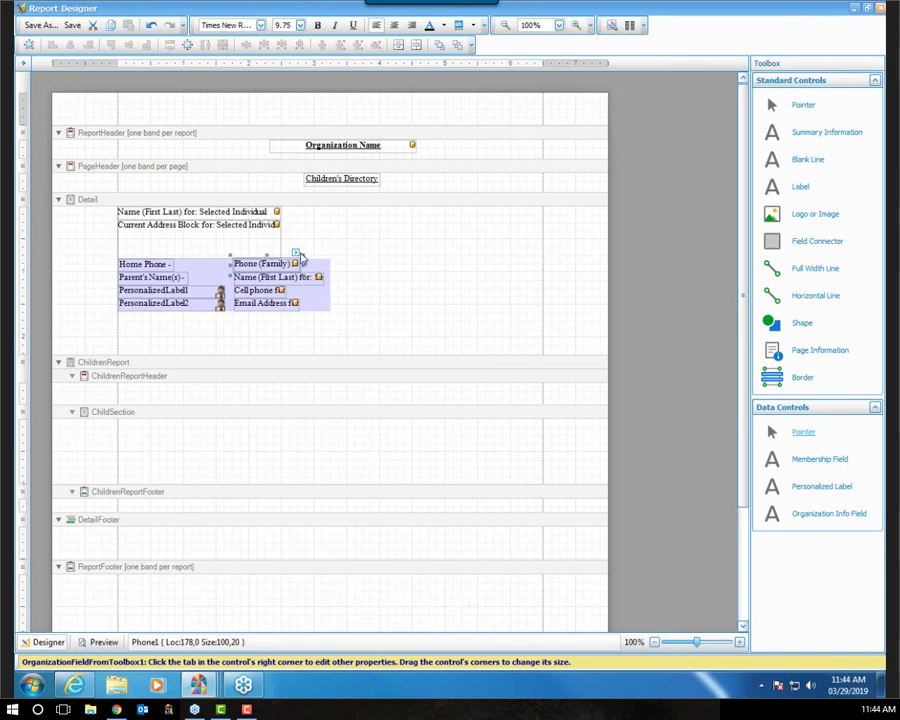
pyautogui.click(296, 253)
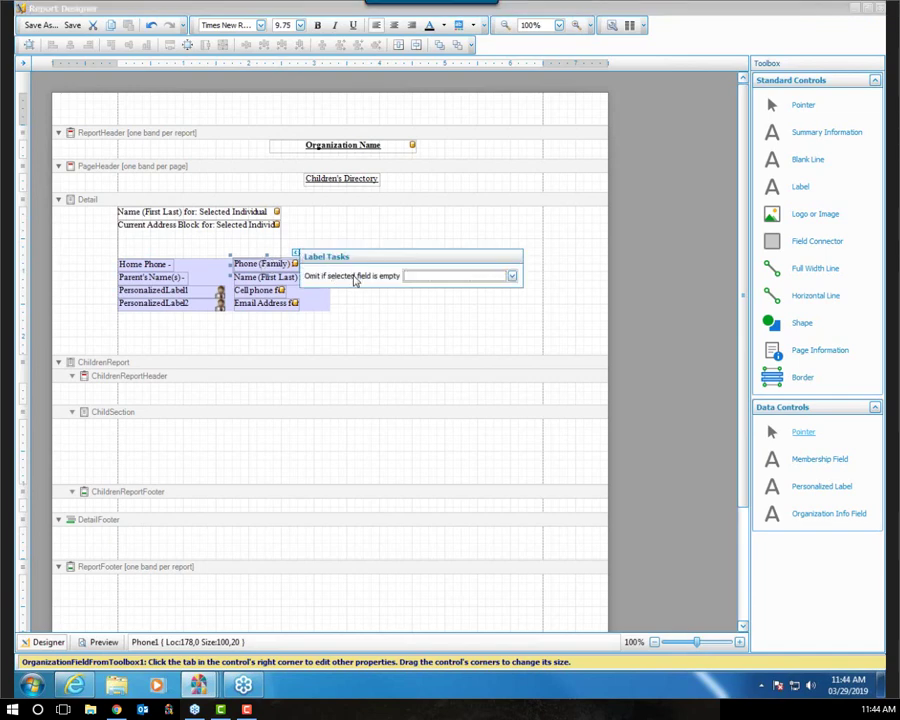
pyautogui.click(510, 277)
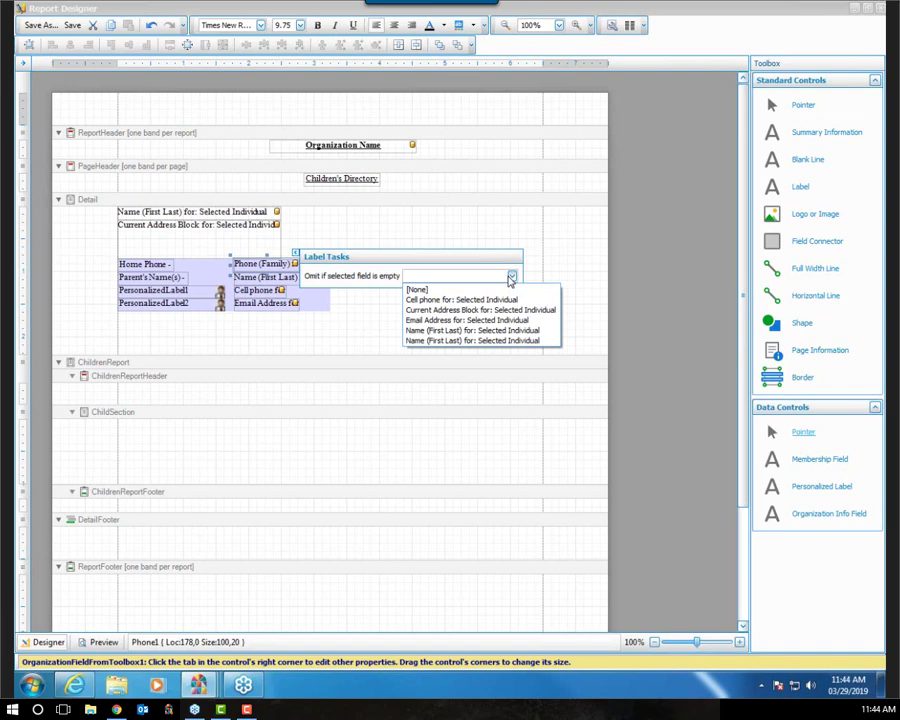
# Set the "Home Phone -" label to be omitted if the Phone (Family) for: Family field is empty
pyautogui.click(168, 262)
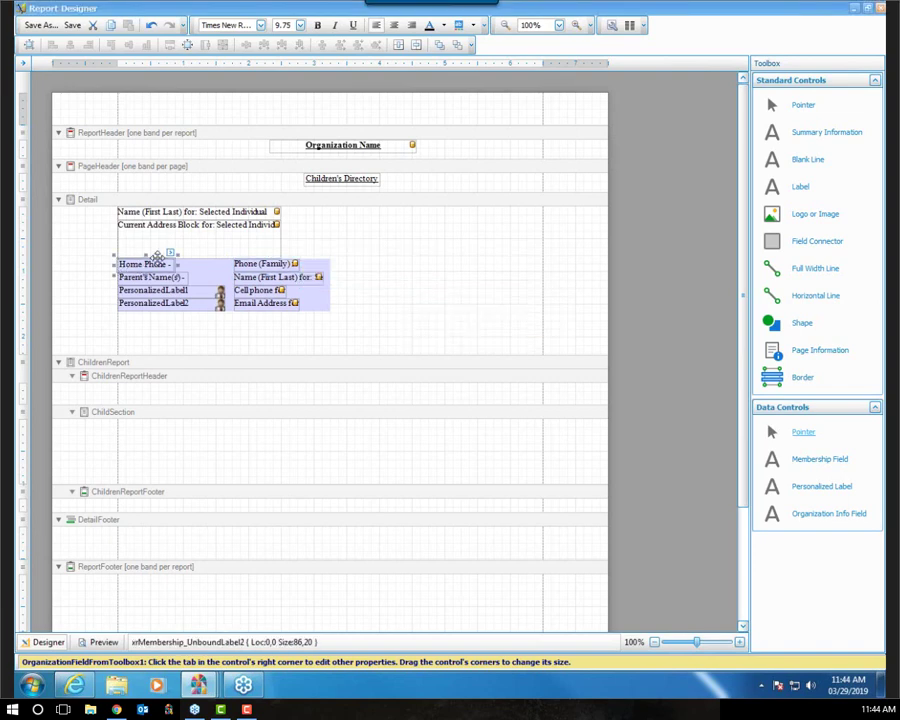
pyautogui.click(172, 254)
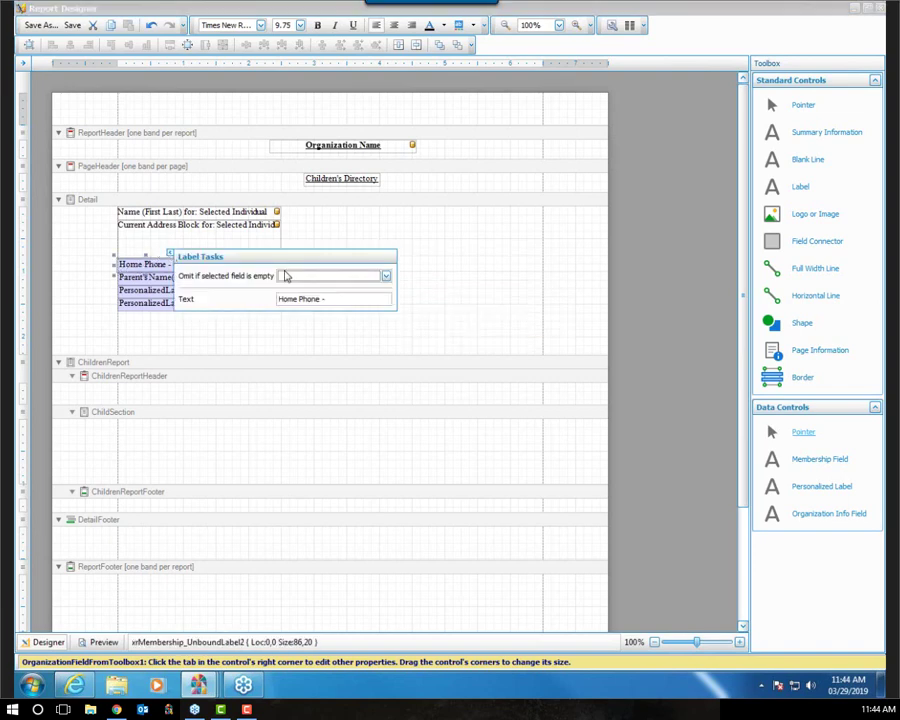
pyautogui.click(385, 277)
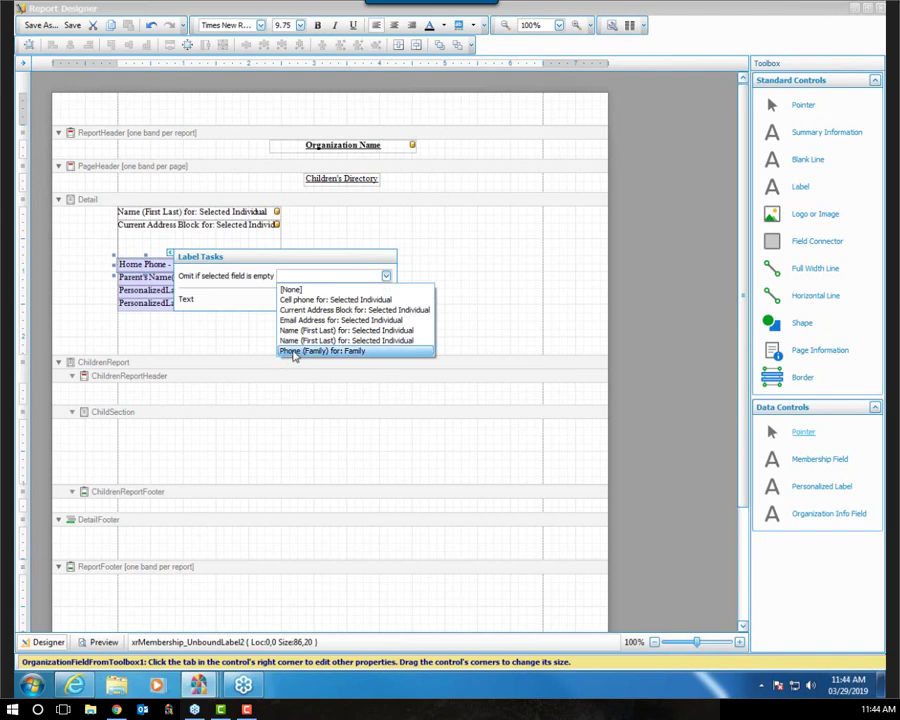
pyautogui.click(294, 352)
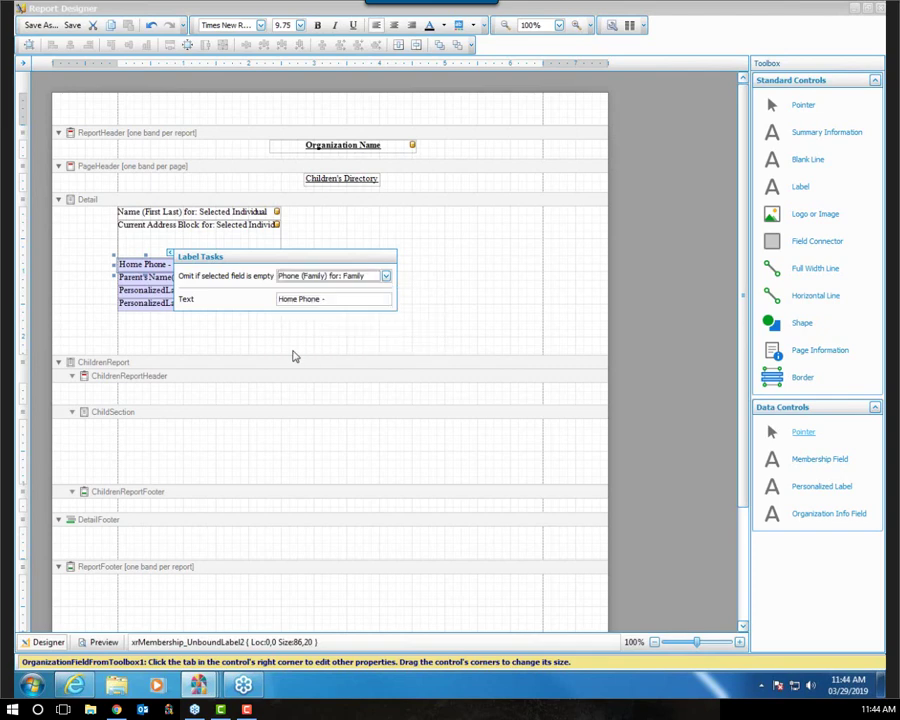
pyautogui.click(133, 263)
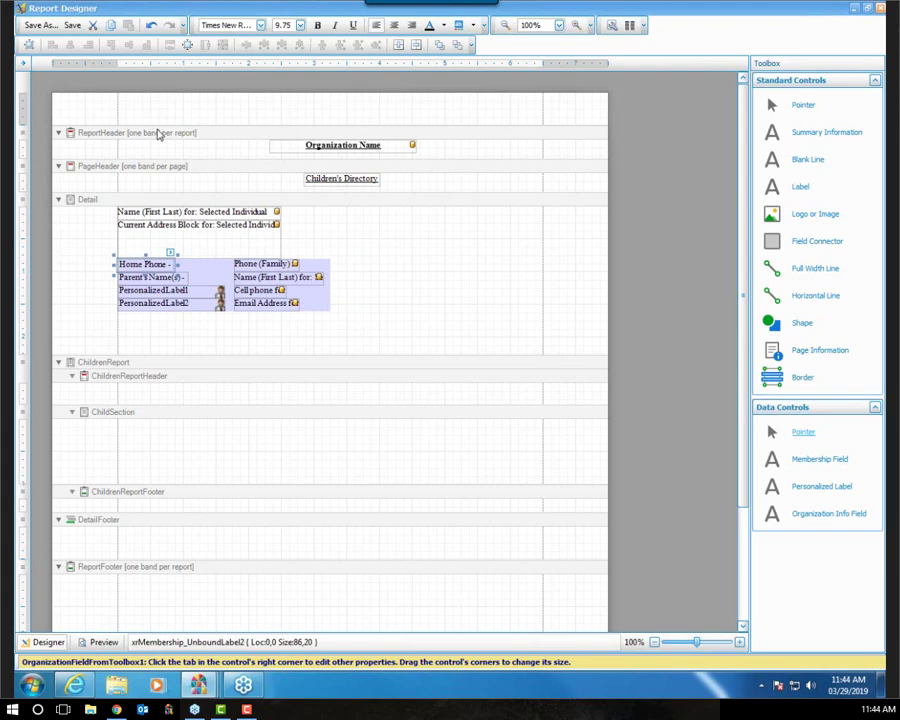
# Review which fields are offered in the omit-if-empty setting of the Phone (Family) field
pyautogui.click(253, 268)
pyautogui.click(262, 264)
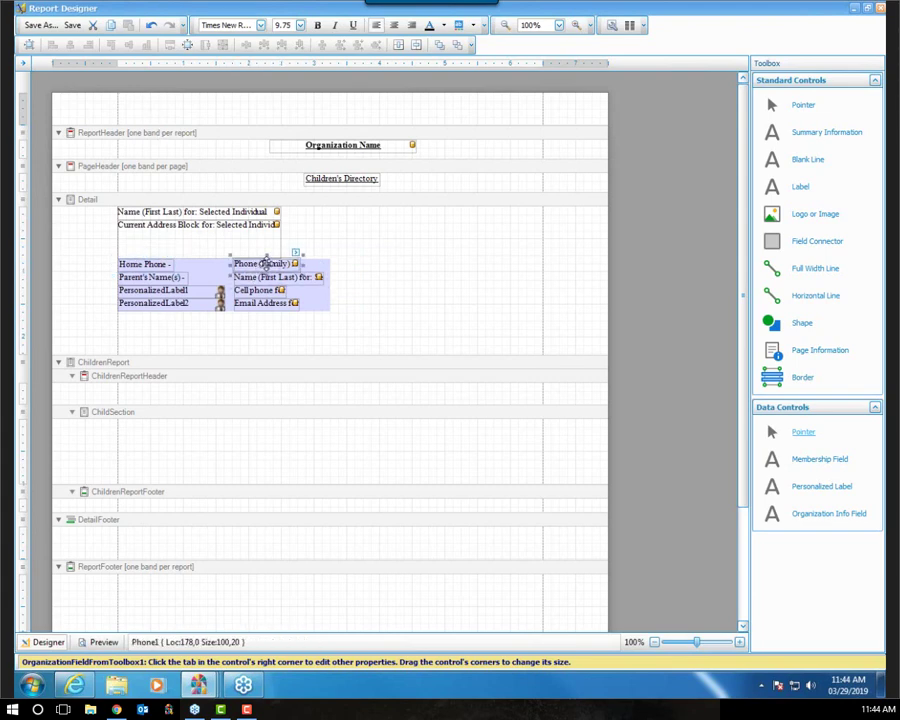
pyautogui.click(296, 254)
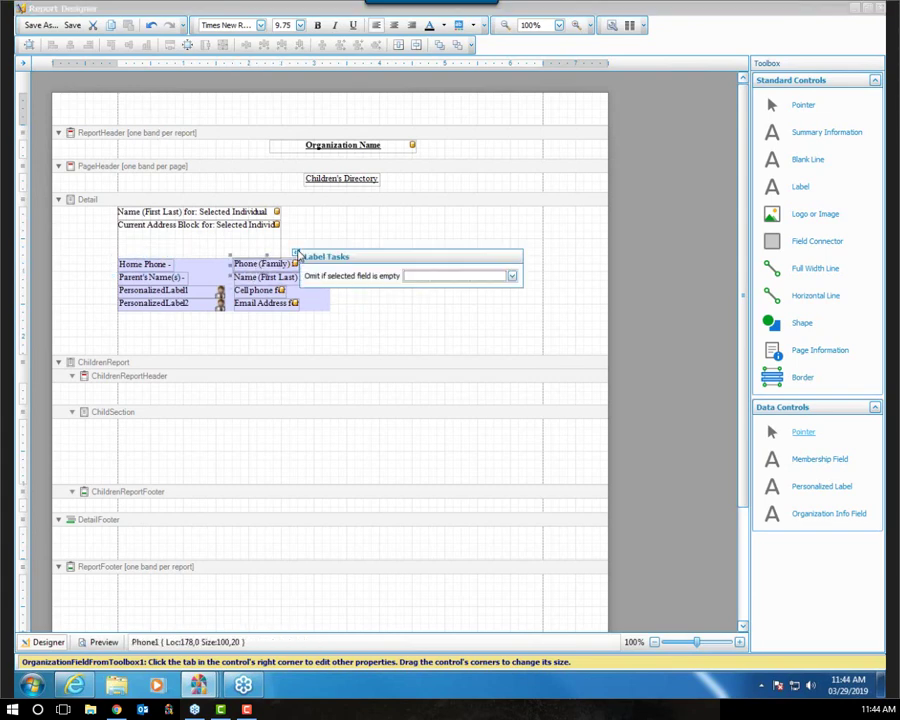
pyautogui.click(512, 276)
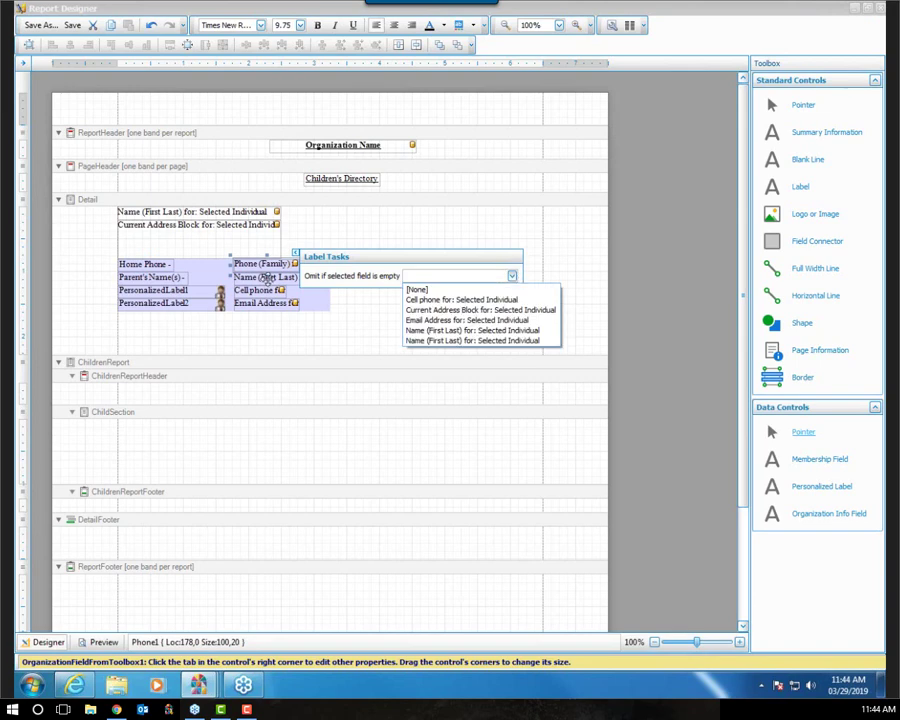
pyautogui.click(161, 264)
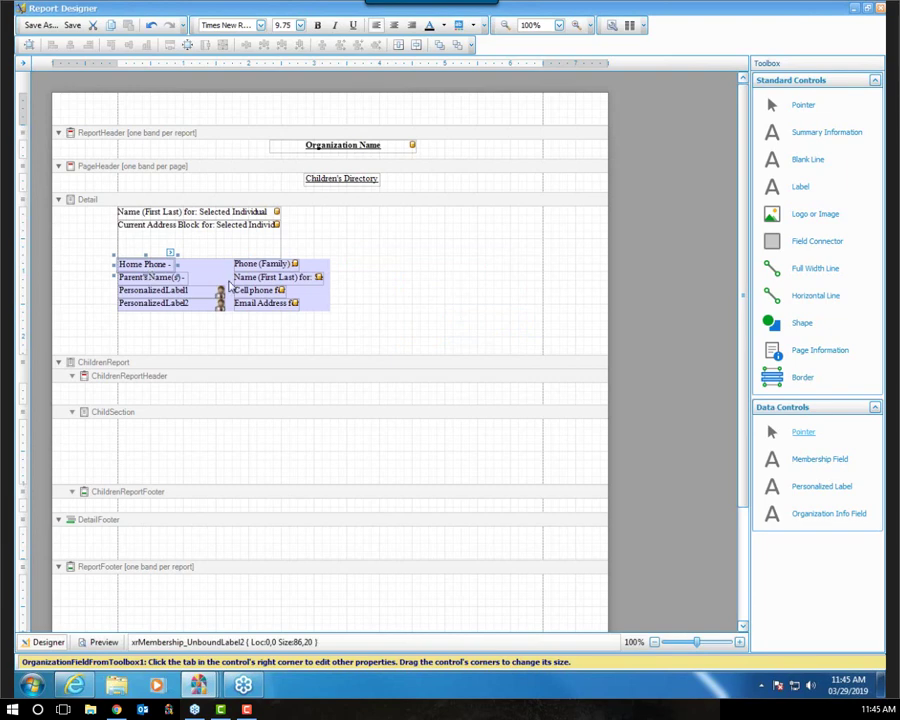
pyautogui.click(183, 277)
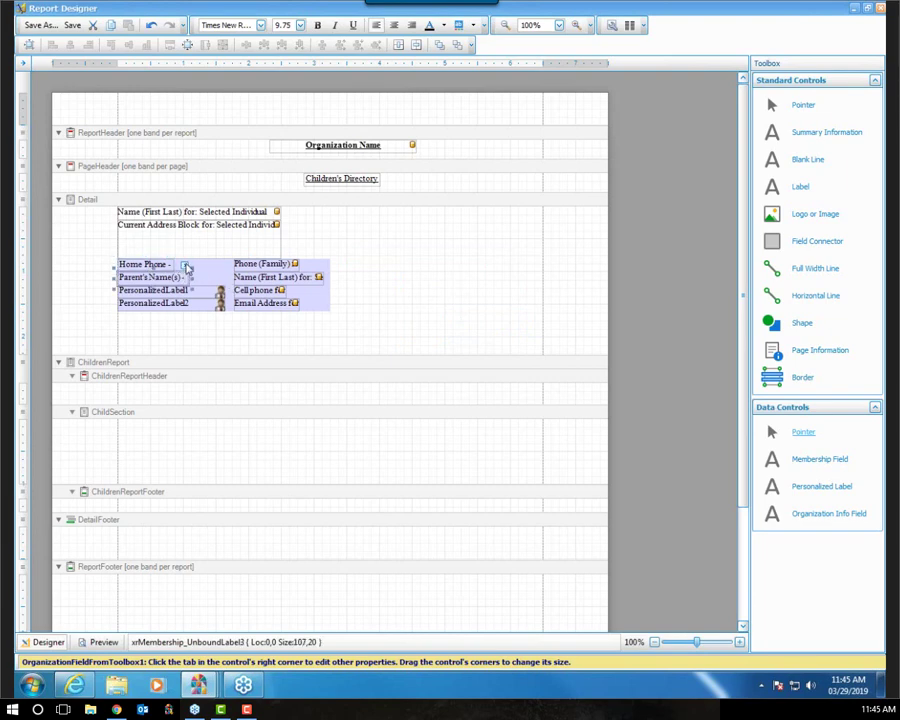
pyautogui.click(185, 265)
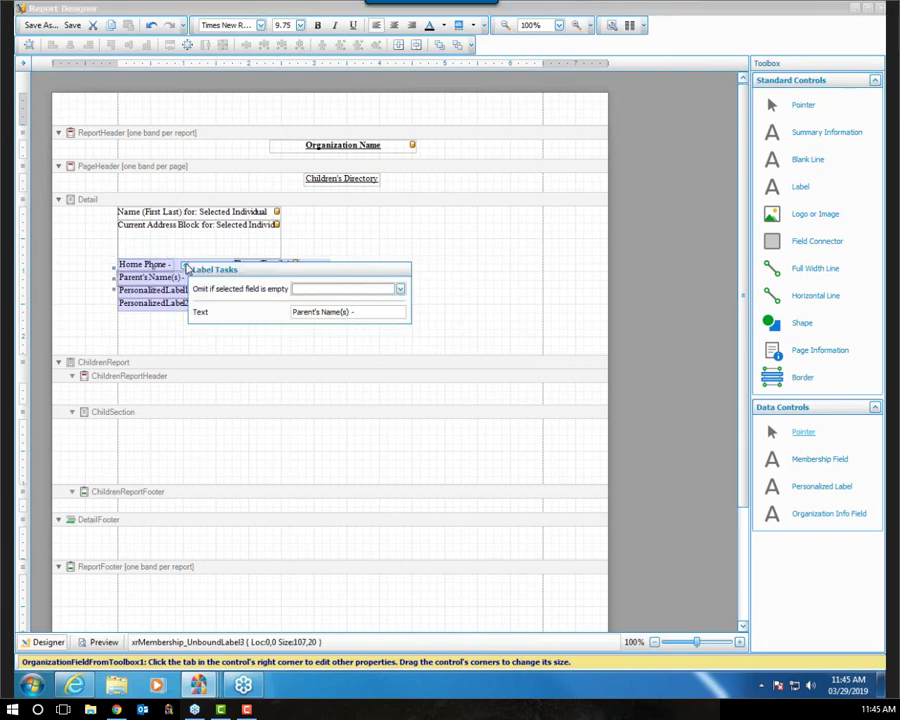
pyautogui.click(400, 289)
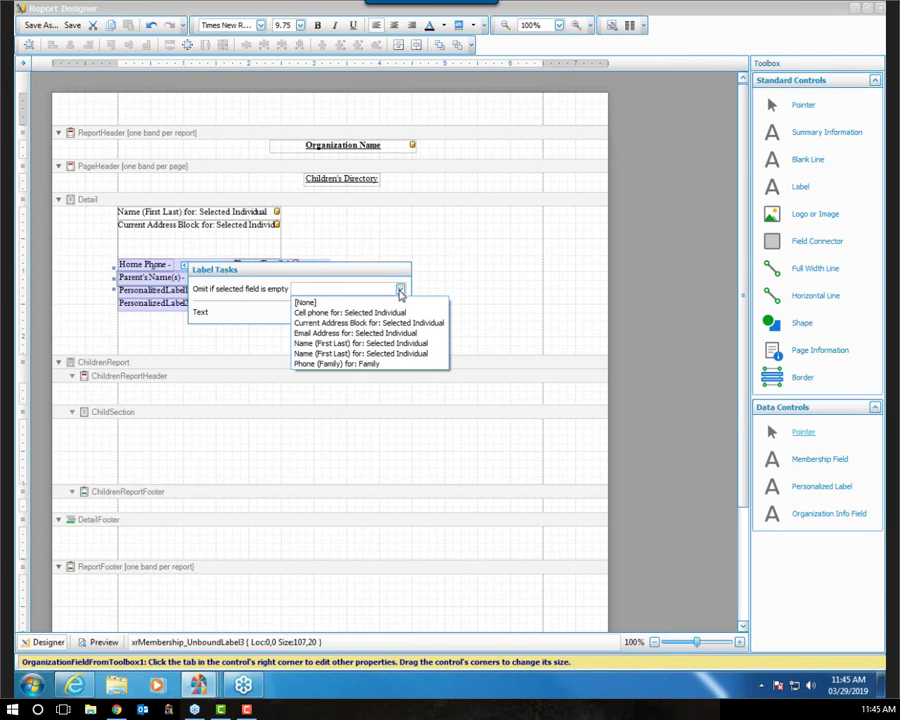
pyautogui.click(398, 291)
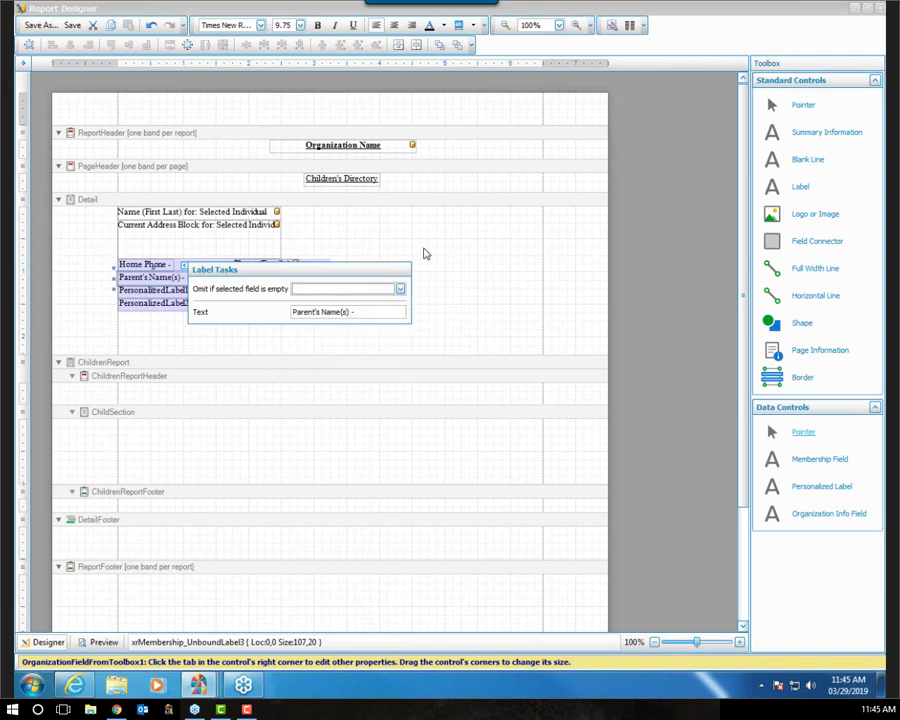
pyautogui.click(358, 267)
# Set the family member of the second connector's Name (First Last) field to Parent/Adult(s) of Child(ren)
pyautogui.click(292, 277)
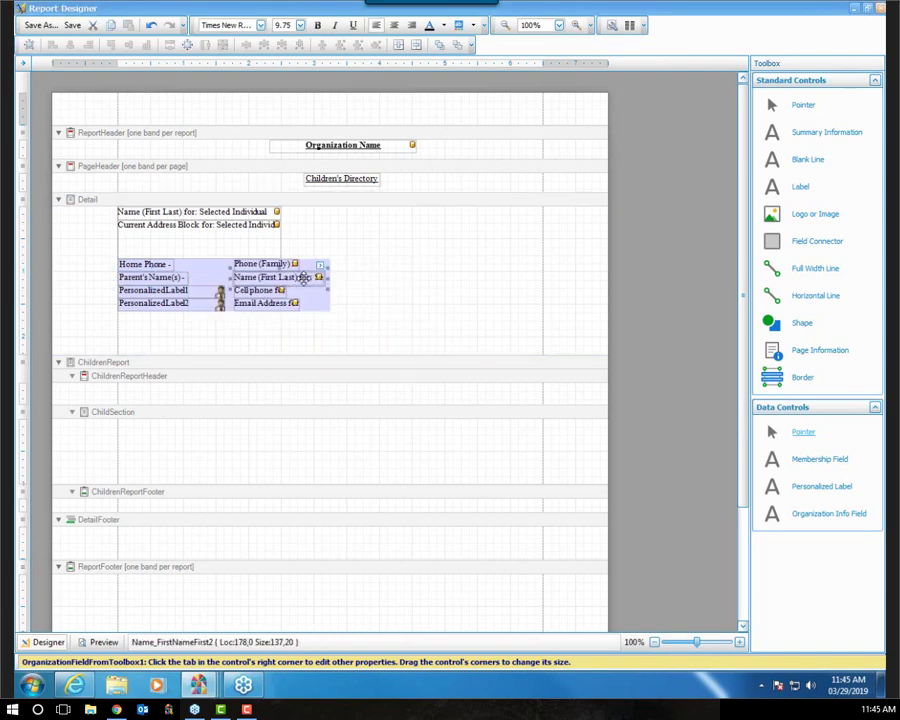
pyautogui.click(320, 266)
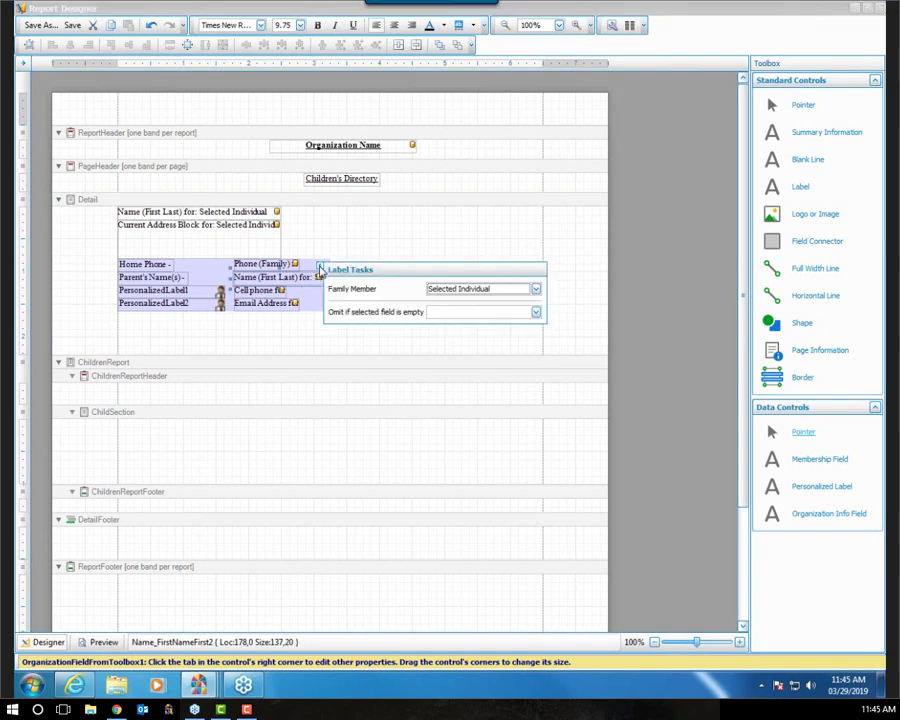
pyautogui.click(535, 288)
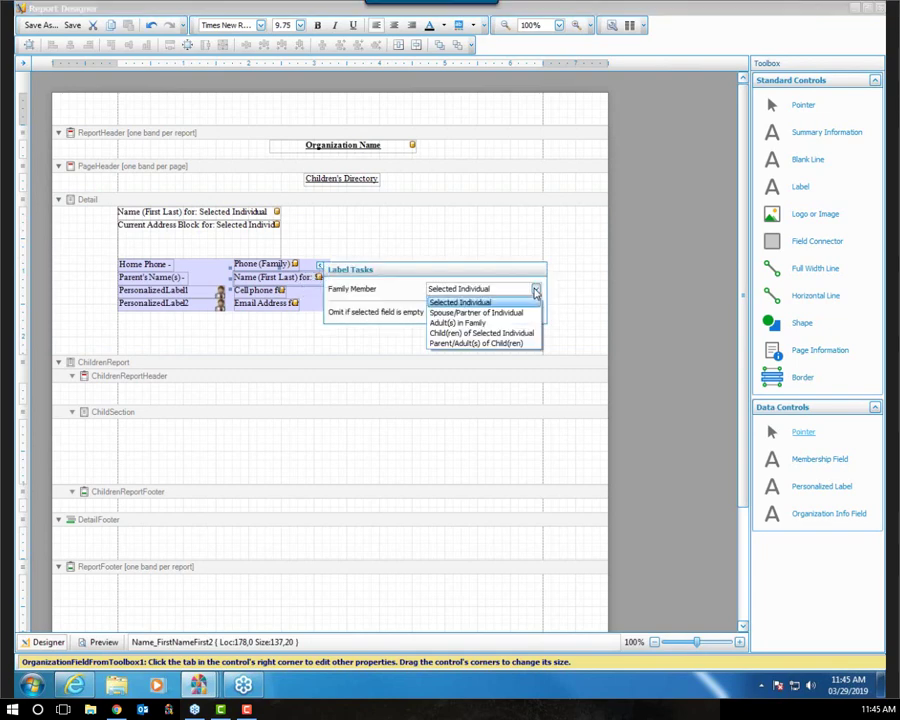
pyautogui.click(439, 344)
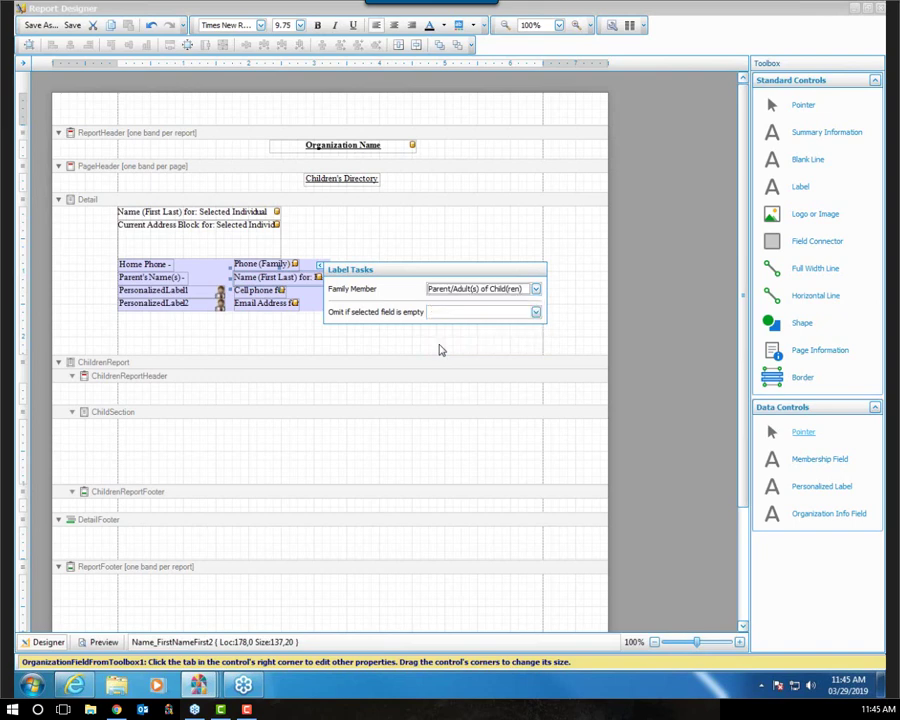
pyautogui.click(204, 286)
# Set the "Parent's Name(s) -" label to be omitted if Name (First Last) for: Parent/Adult(s) of Child(ren) is empty
pyautogui.click(179, 263)
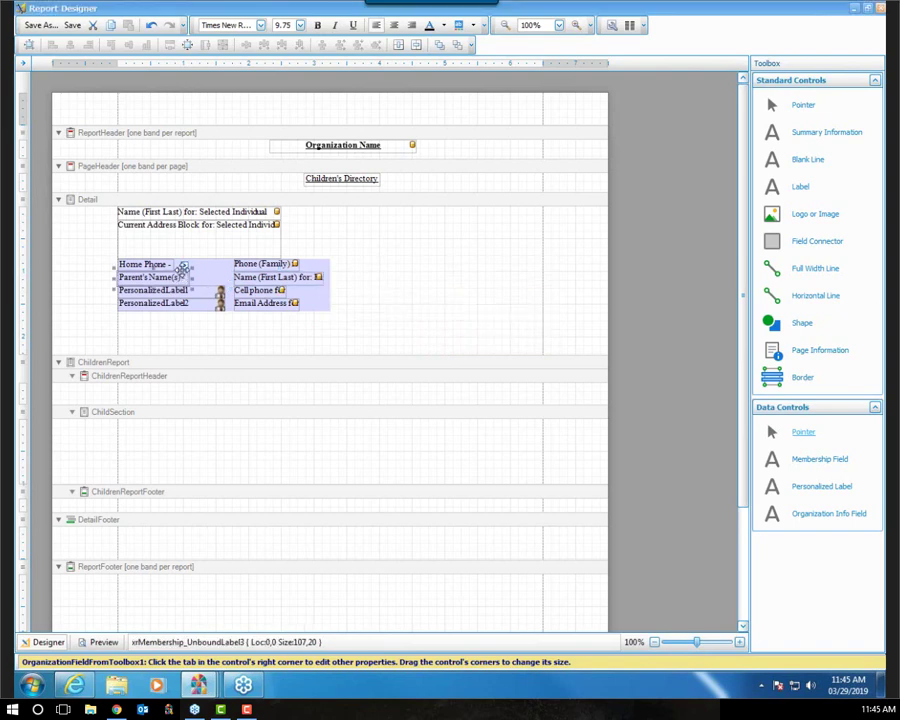
pyautogui.click(184, 264)
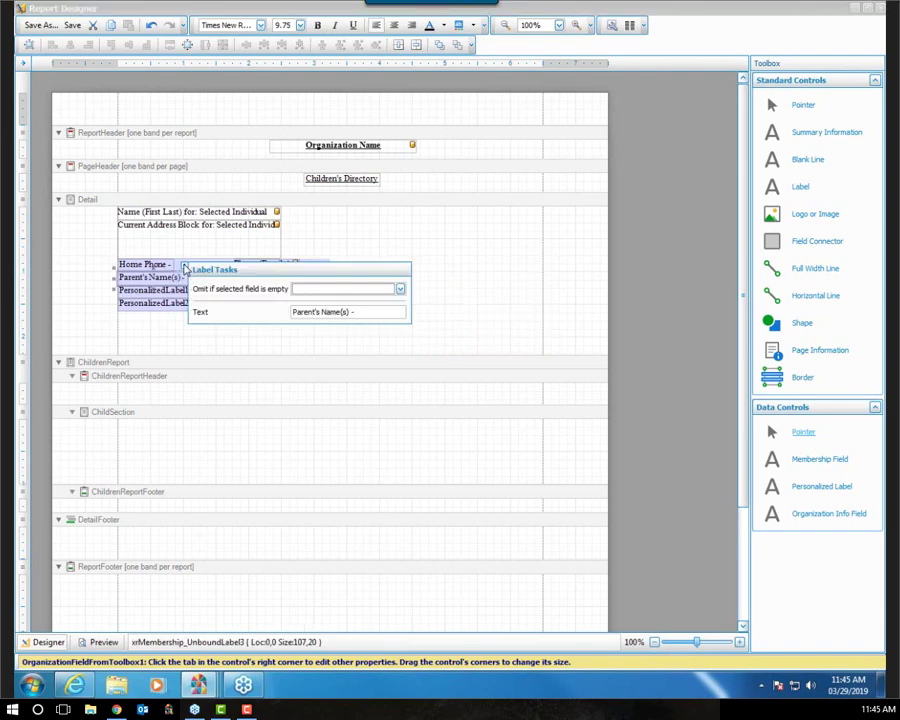
pyautogui.click(399, 289)
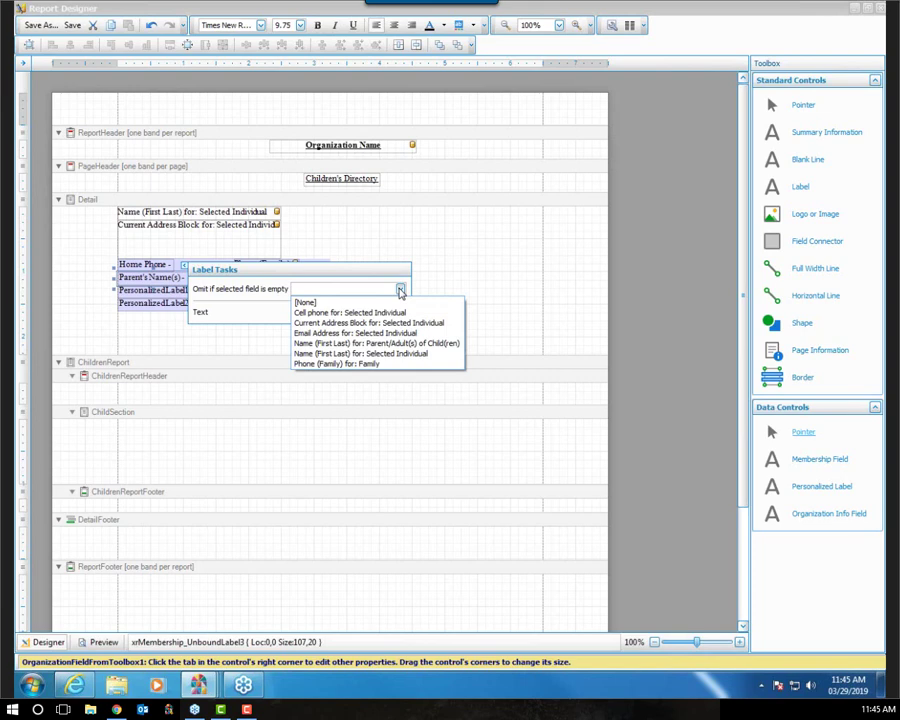
pyautogui.click(383, 345)
pyautogui.click(345, 244)
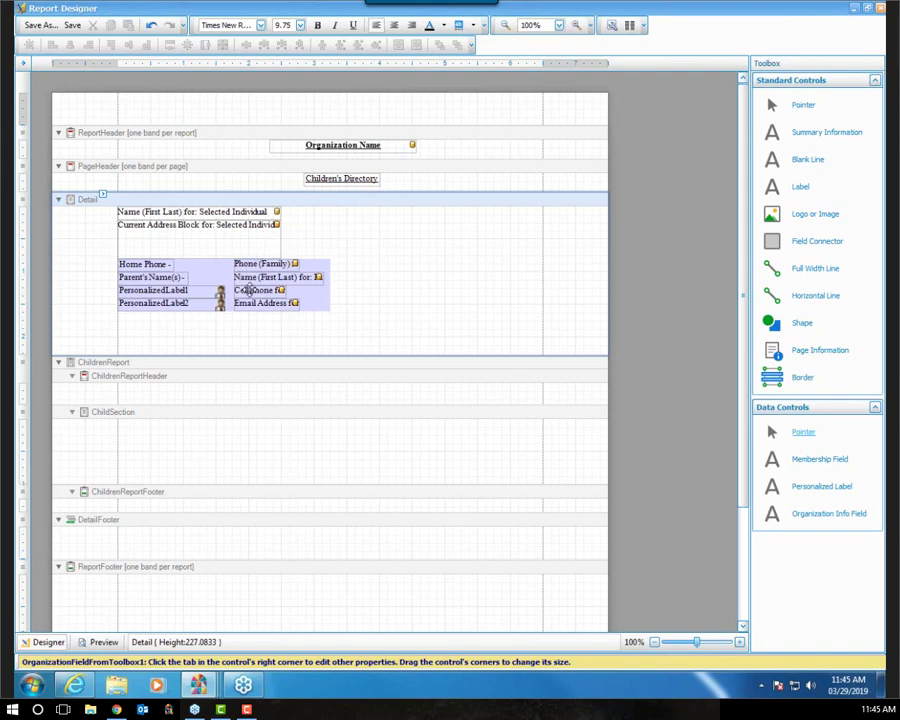
# Set the text of the third connector's personalized label to "Cell Phone -"
pyautogui.click(153, 290)
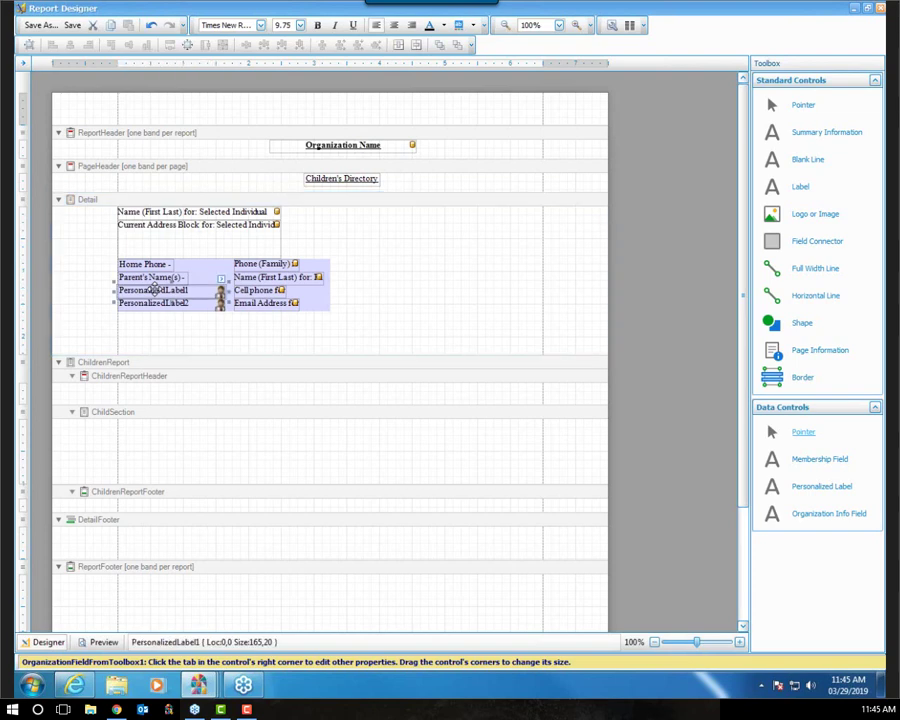
pyautogui.click(221, 283)
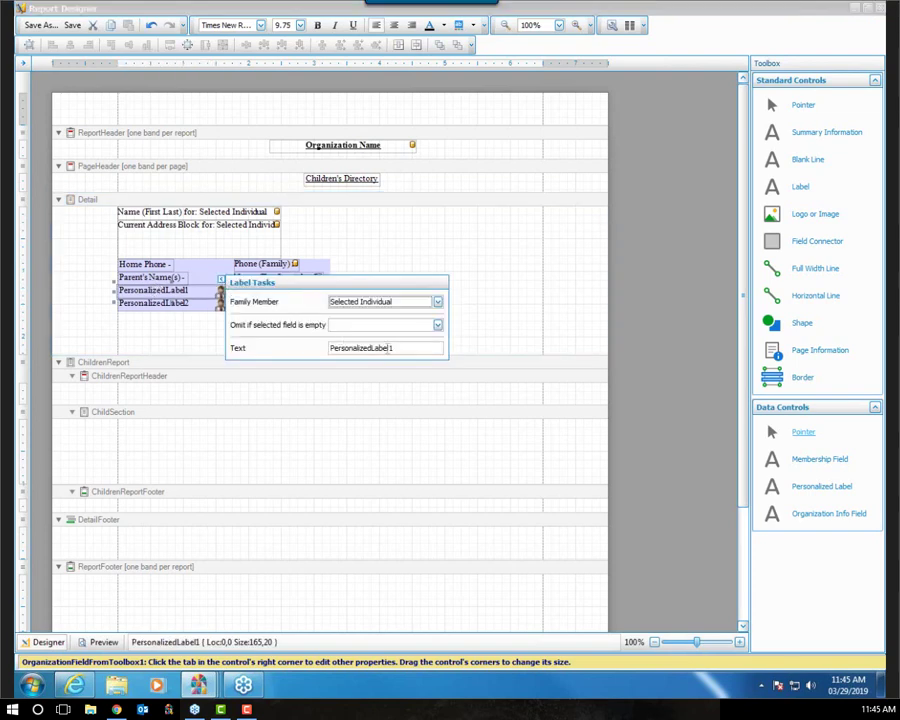
pyautogui.doubleClick(404, 348)
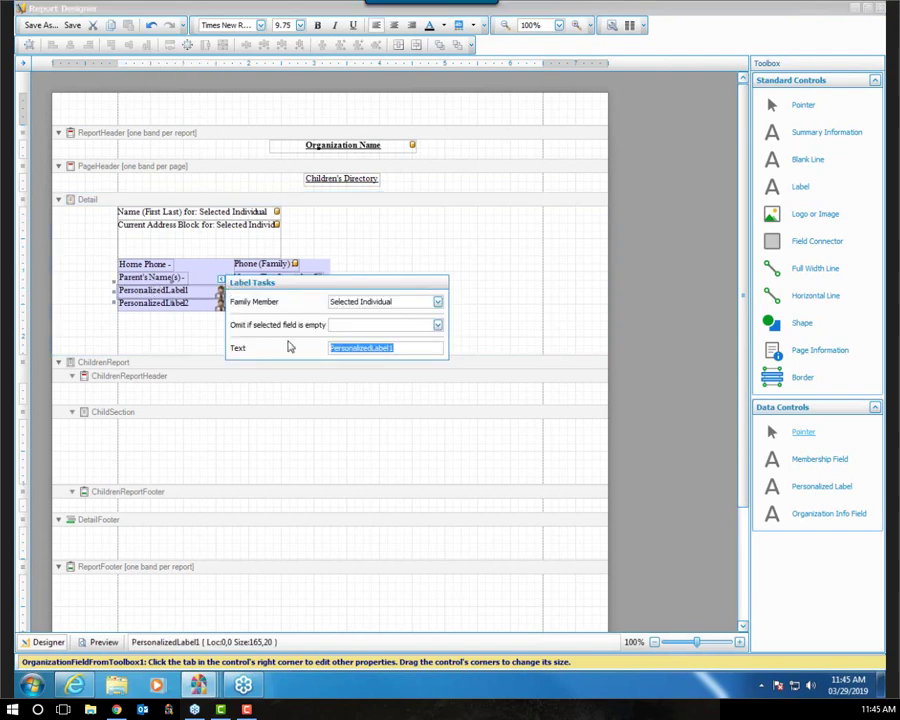
pyautogui.write('Cellp Phone -')
# Set the text of the fourth connector's personalized label to "Email -"
pyautogui.click(164, 304)
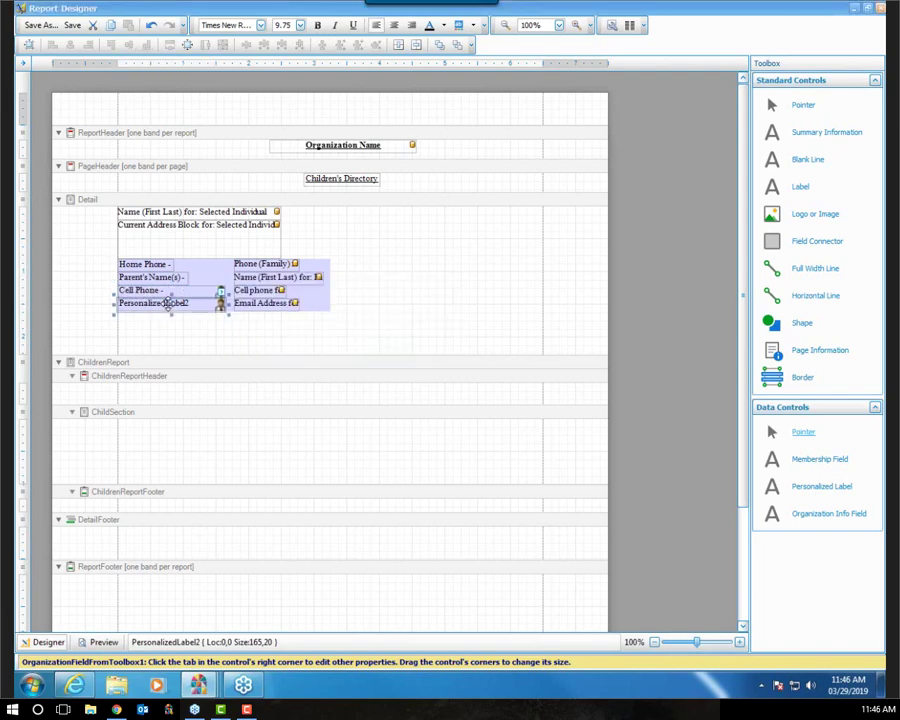
pyautogui.click(221, 292)
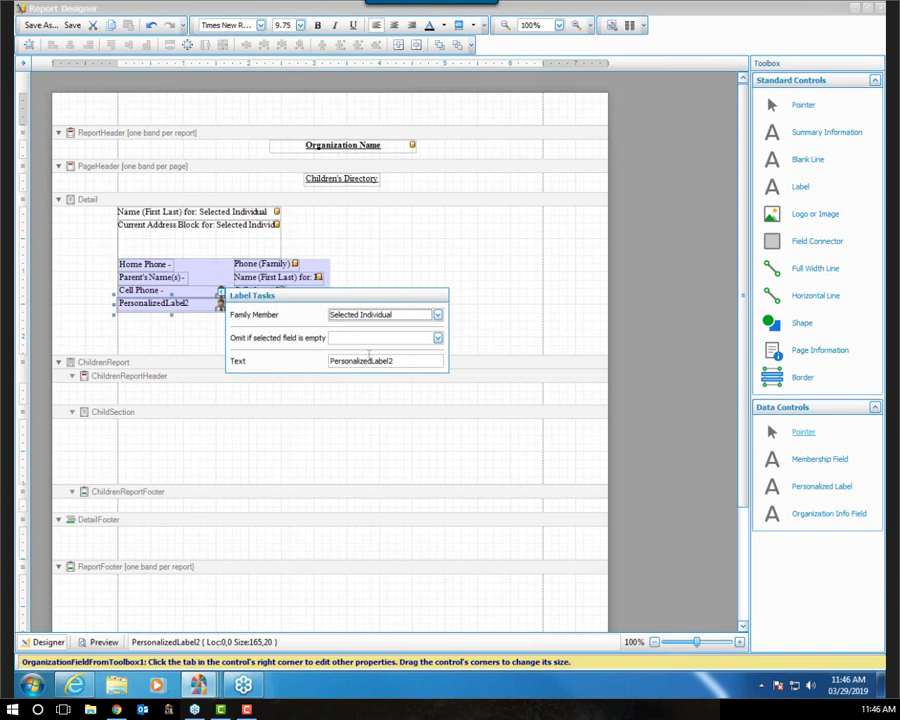
pyautogui.doubleClick(403, 361)
pyautogui.write('Email -')
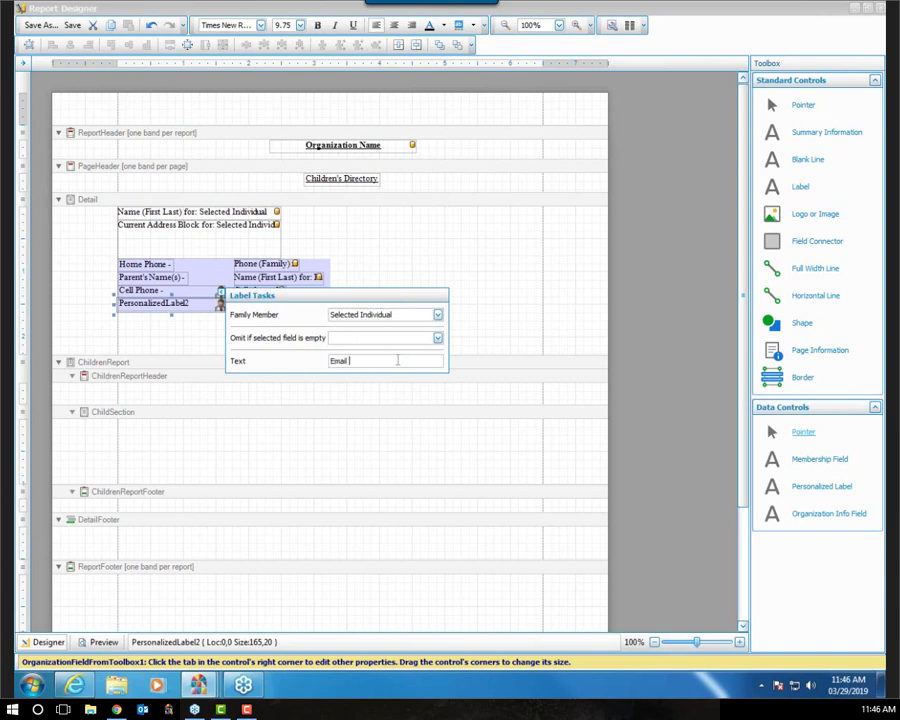
pyautogui.click(191, 291)
# Set the family member of the Cell phone field in the third connector to Parent/Adult(s) of Child(ren)
pyautogui.click(272, 289)
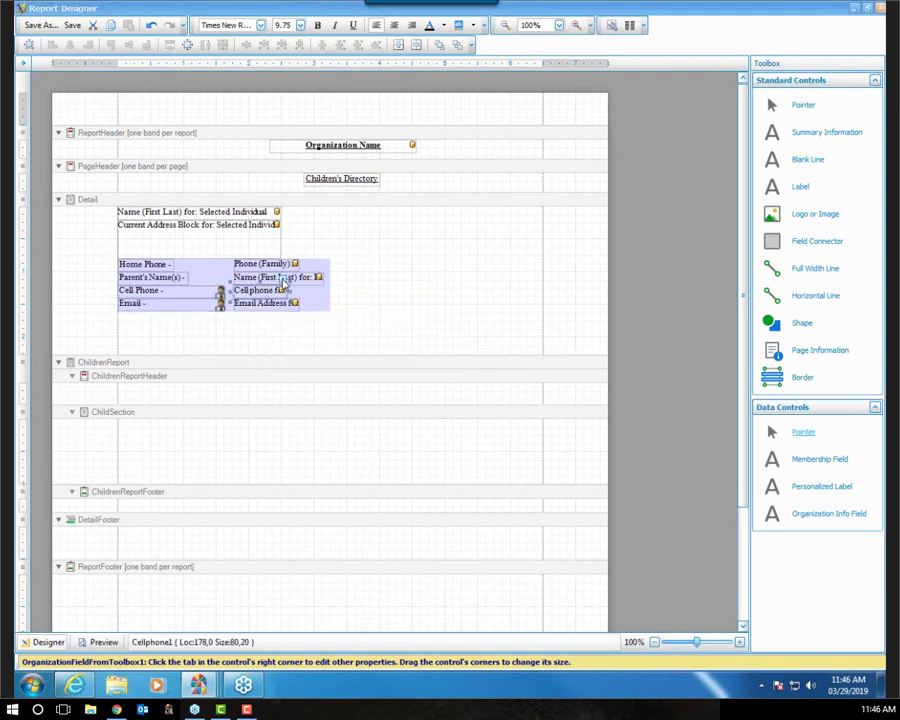
pyautogui.click(287, 288)
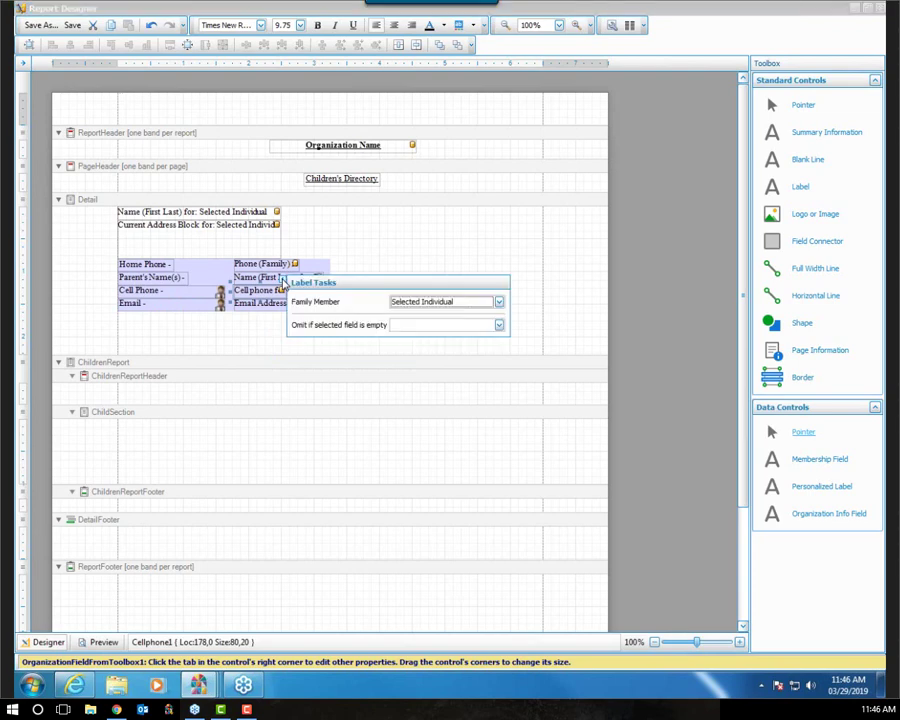
pyautogui.click(499, 304)
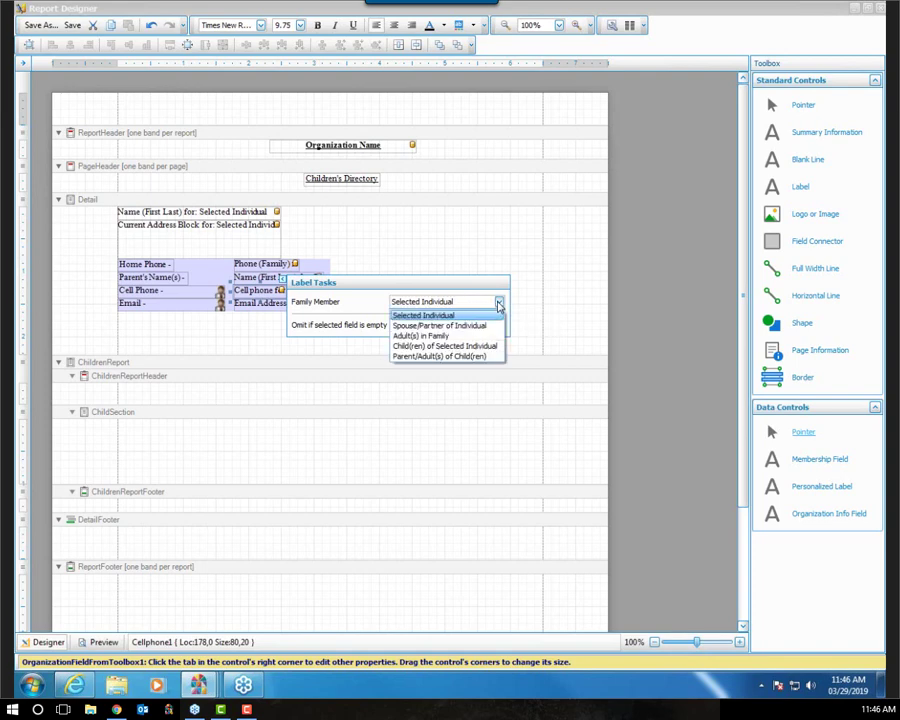
pyautogui.click(422, 357)
pyautogui.click(432, 259)
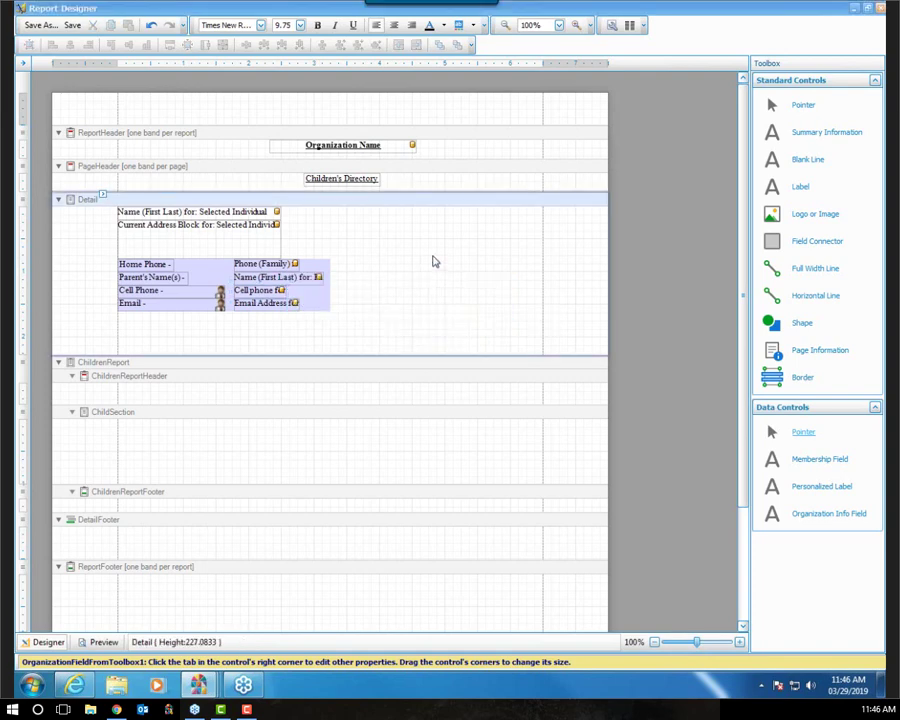
# Set the family member of the Email Address field in the fourth connector to Parent/Adult(s) of Child(ren)
pyautogui.click(292, 302)
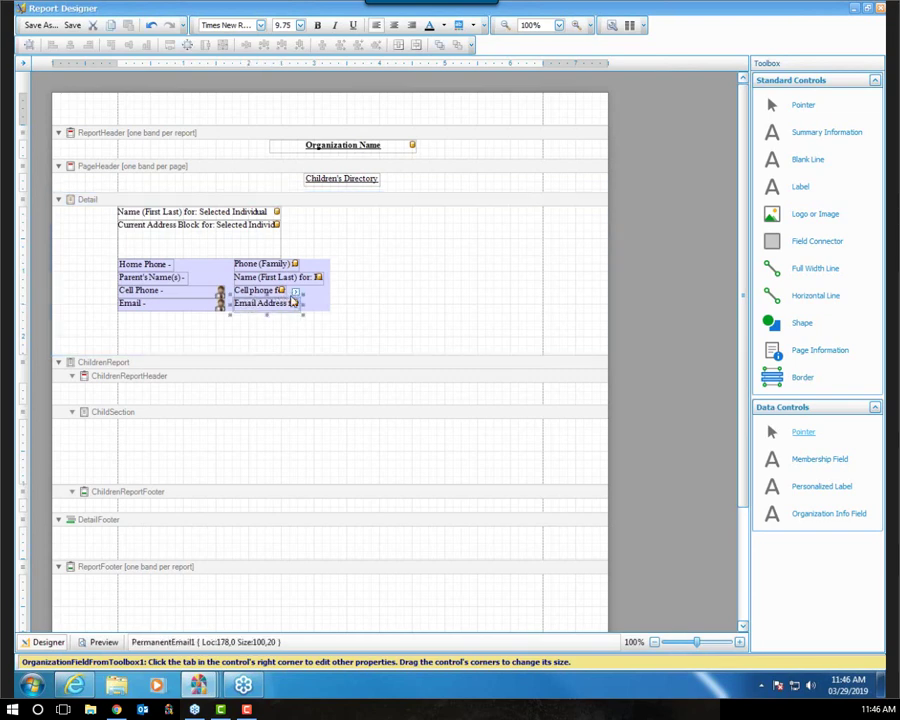
pyautogui.click(295, 293)
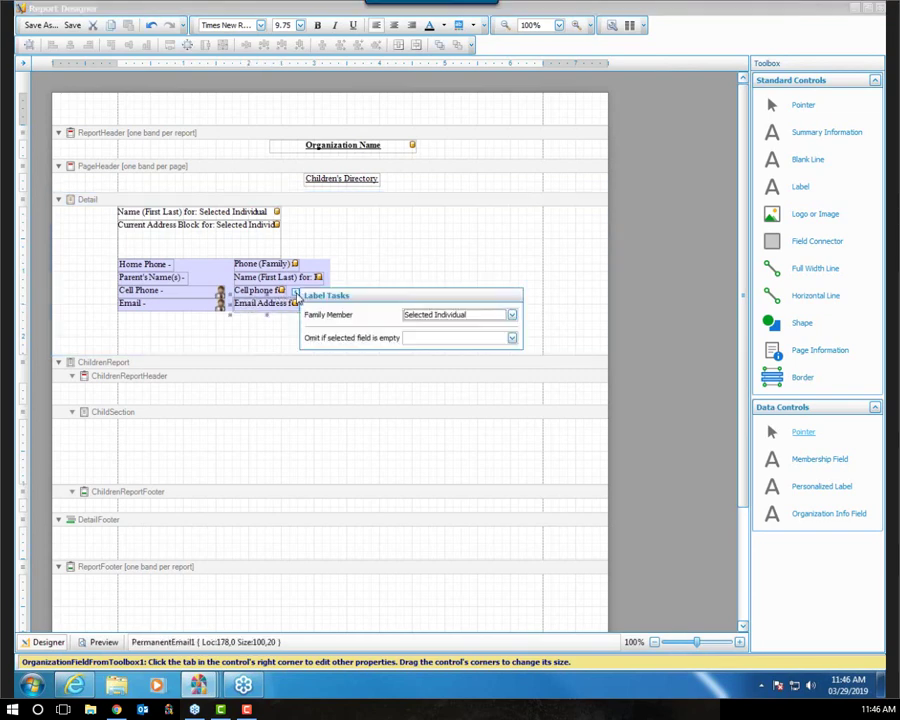
pyautogui.click(511, 314)
pyautogui.click(449, 370)
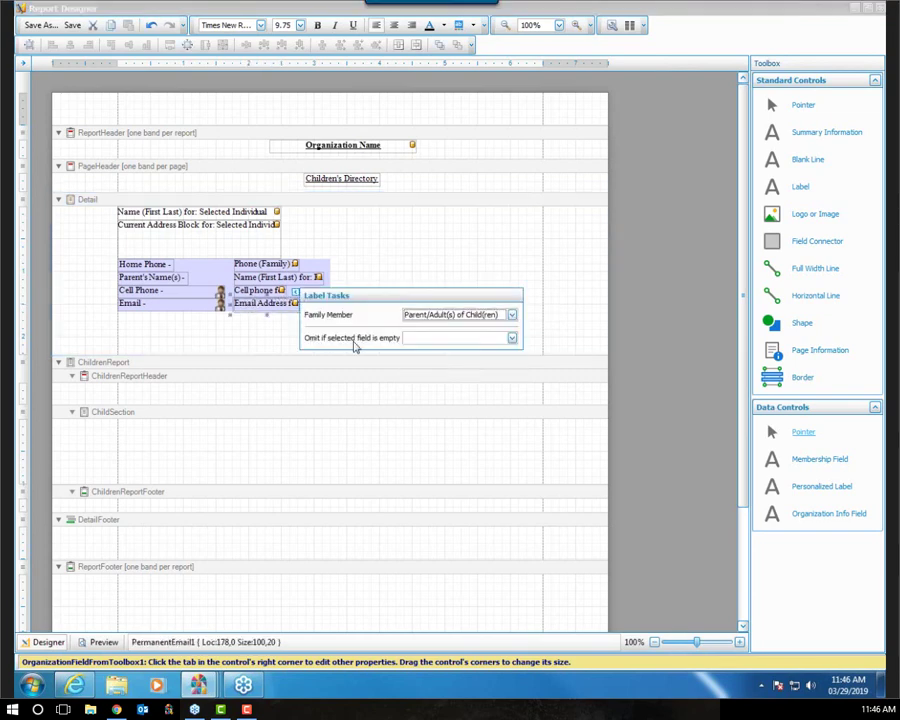
pyautogui.click(216, 322)
# Set the "Cell Phone -" personalized label's family member to Parent/Adult(s) of Child(ren) and omit it if the parents' Cell phone field is empty
pyautogui.click(195, 293)
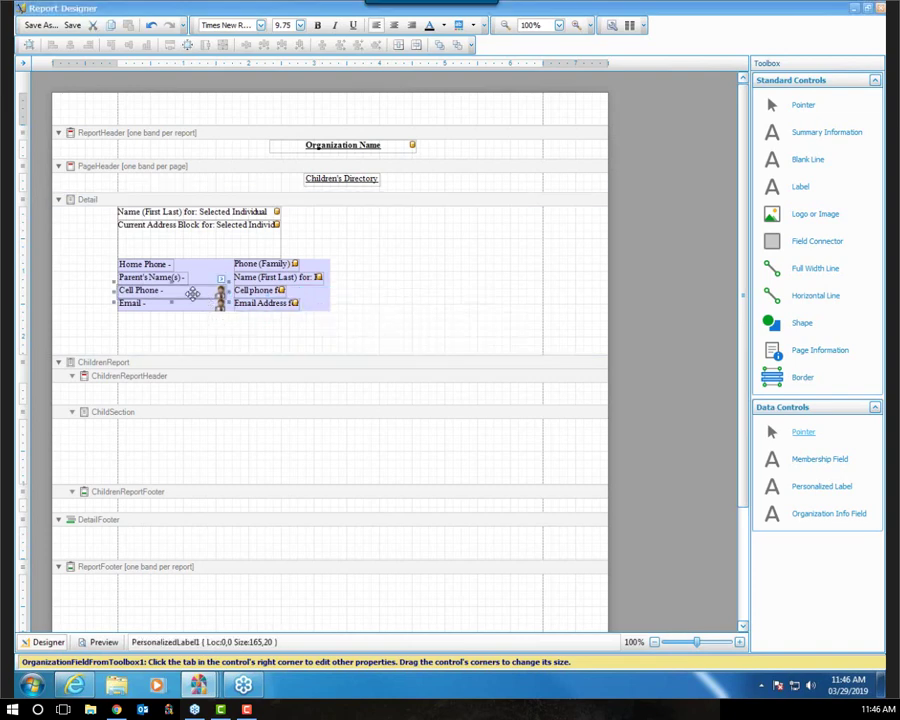
pyautogui.click(221, 280)
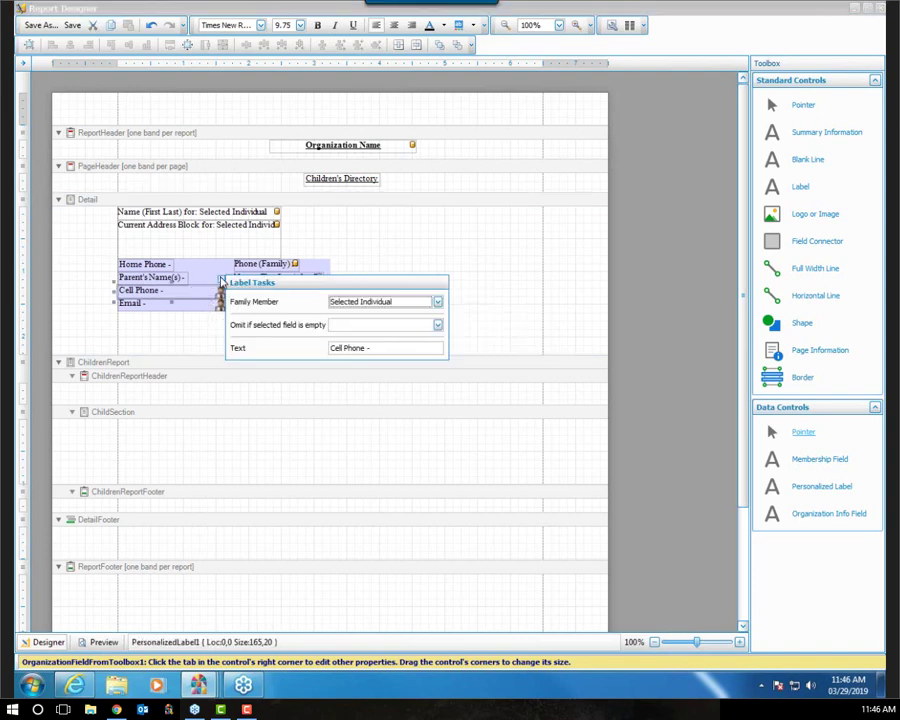
pyautogui.click(437, 301)
pyautogui.click(366, 356)
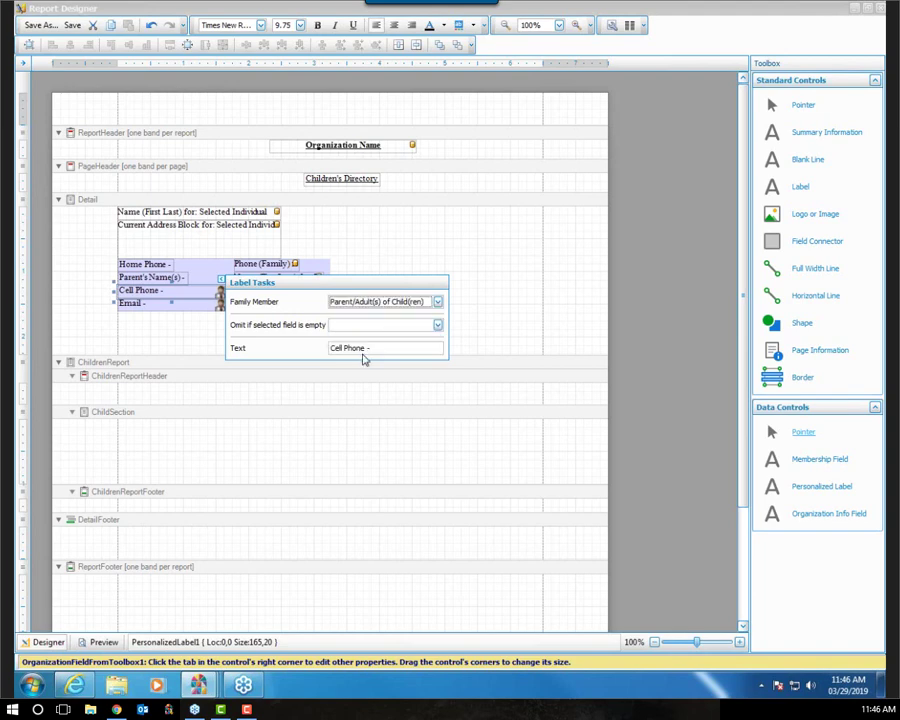
pyautogui.click(438, 326)
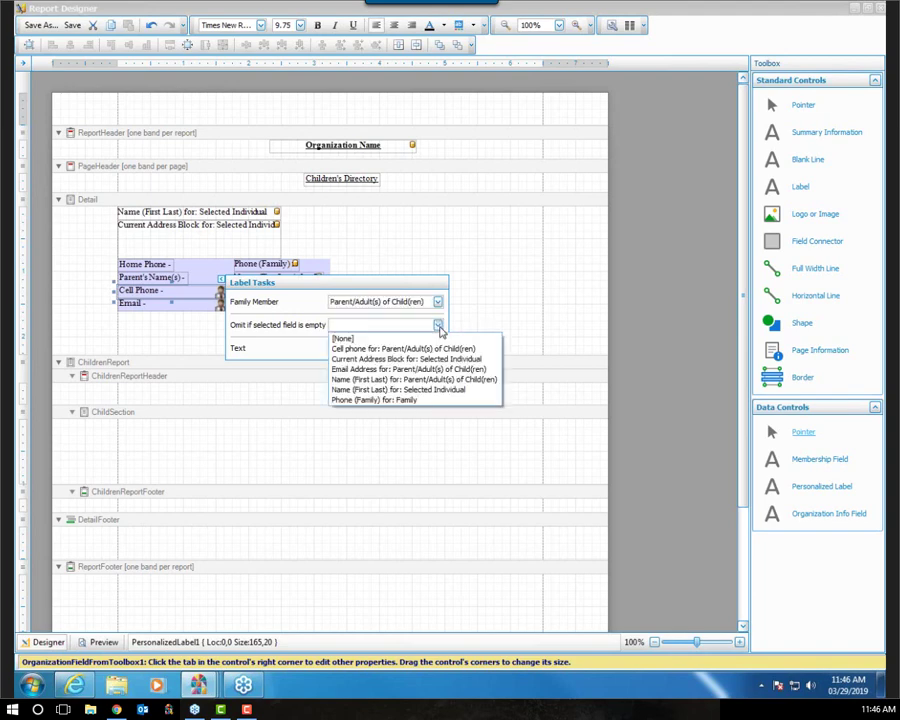
pyautogui.click(386, 350)
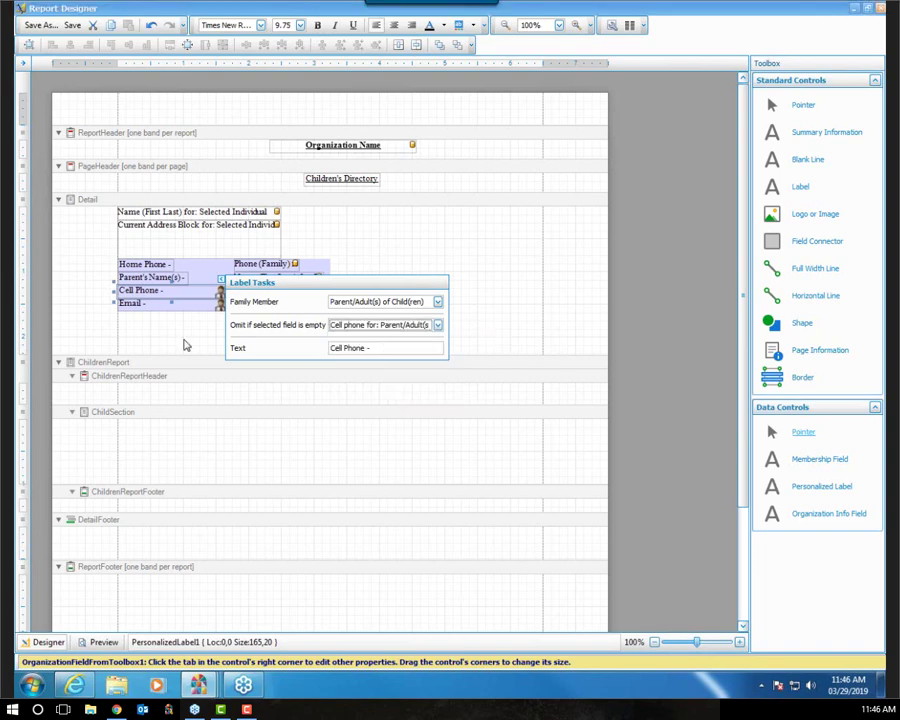
pyautogui.click(184, 345)
# Set the "Email -" personalized label's family member to Parent/Adult(s) of Child(ren) and omit it if the parents' Email Address field is empty
pyautogui.click(200, 300)
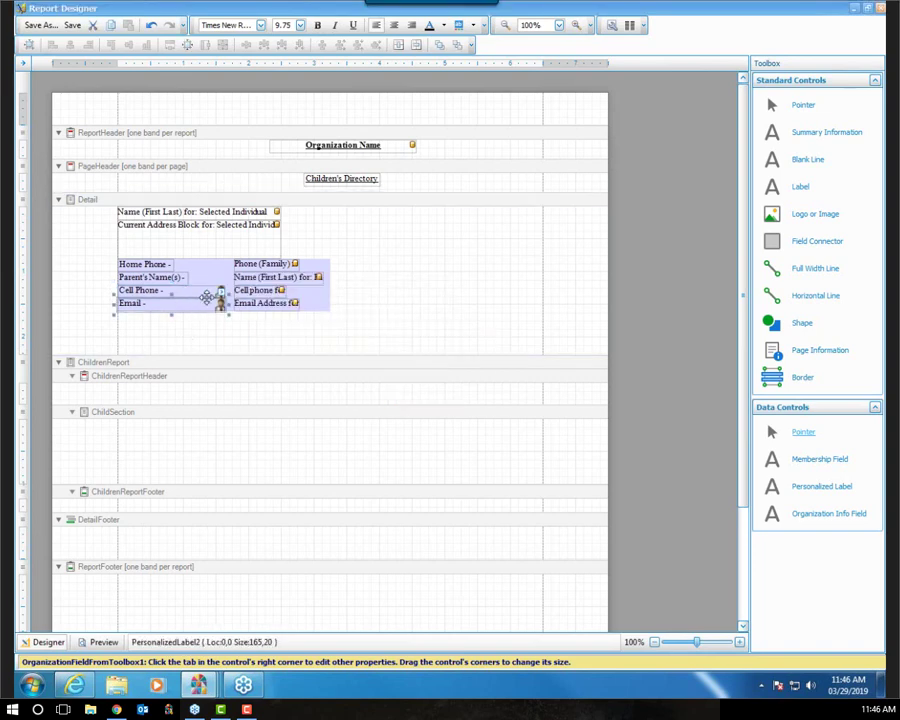
pyautogui.click(222, 294)
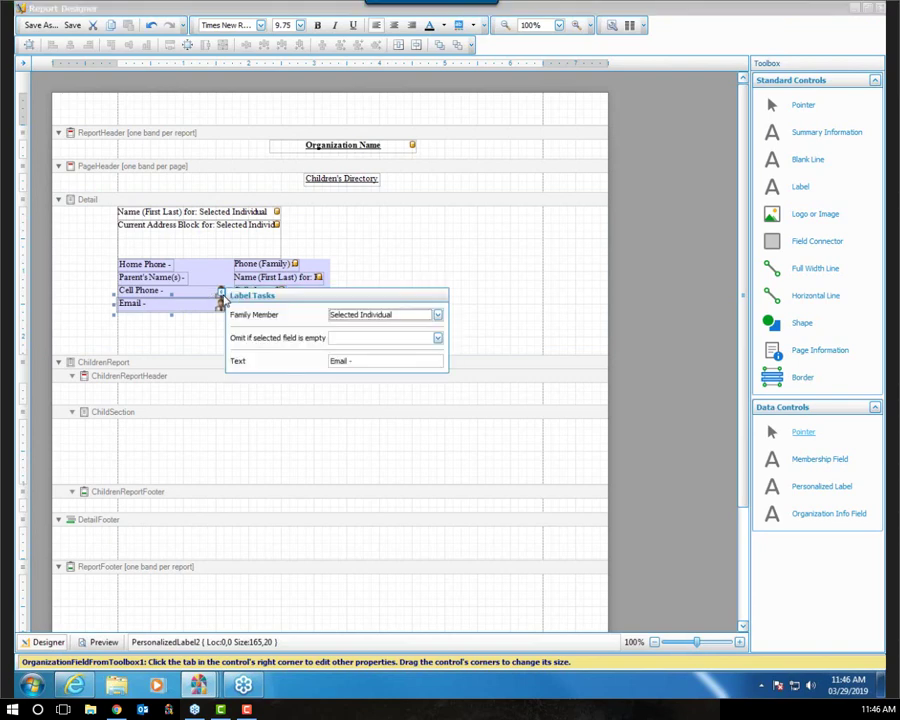
pyautogui.click(437, 314)
pyautogui.click(400, 369)
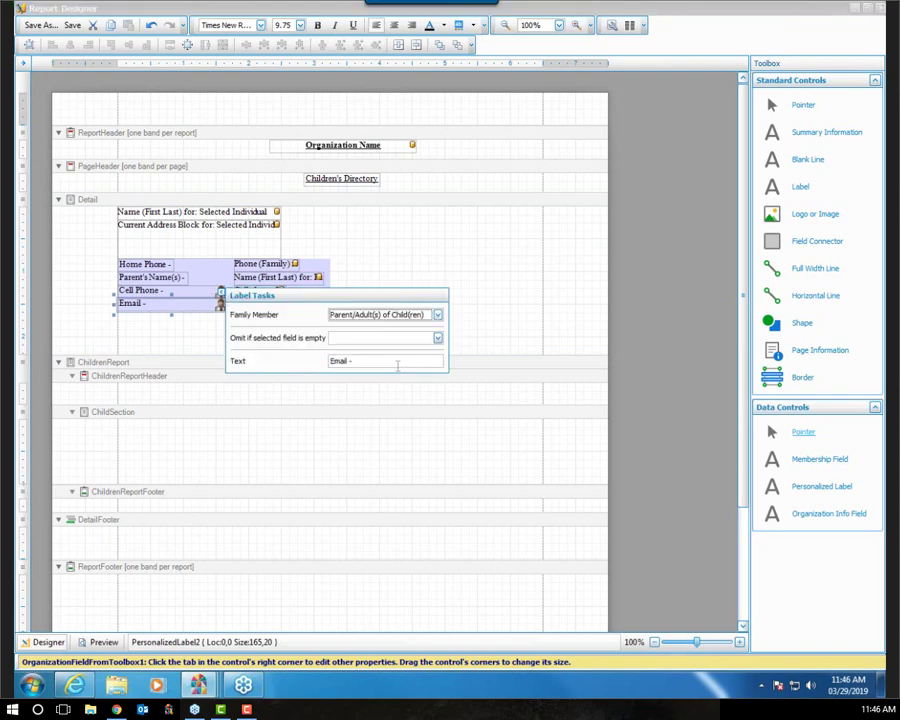
pyautogui.click(437, 339)
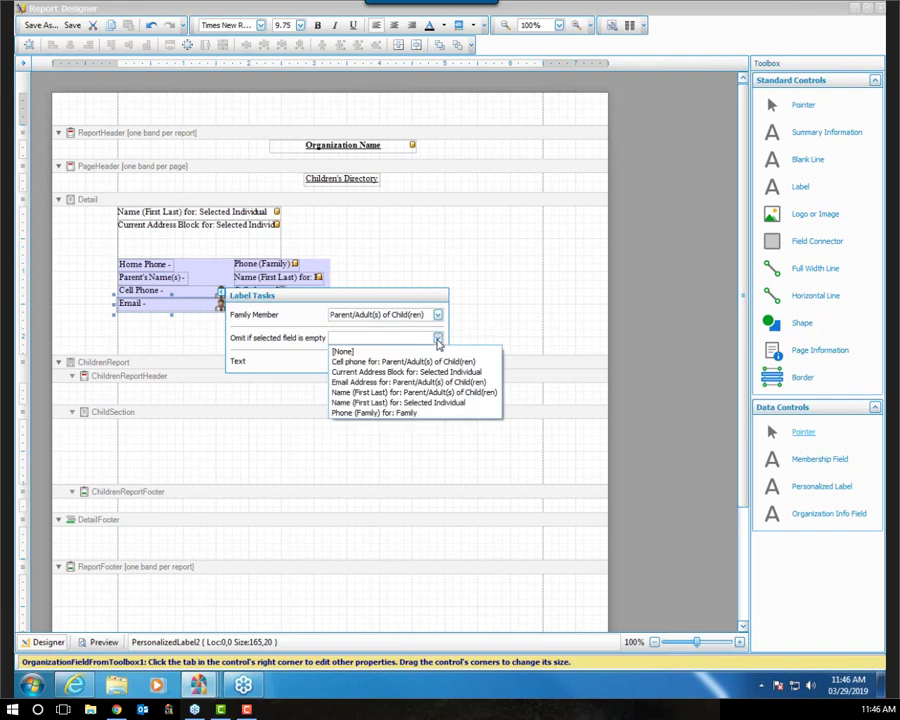
pyautogui.click(392, 383)
pyautogui.click(171, 333)
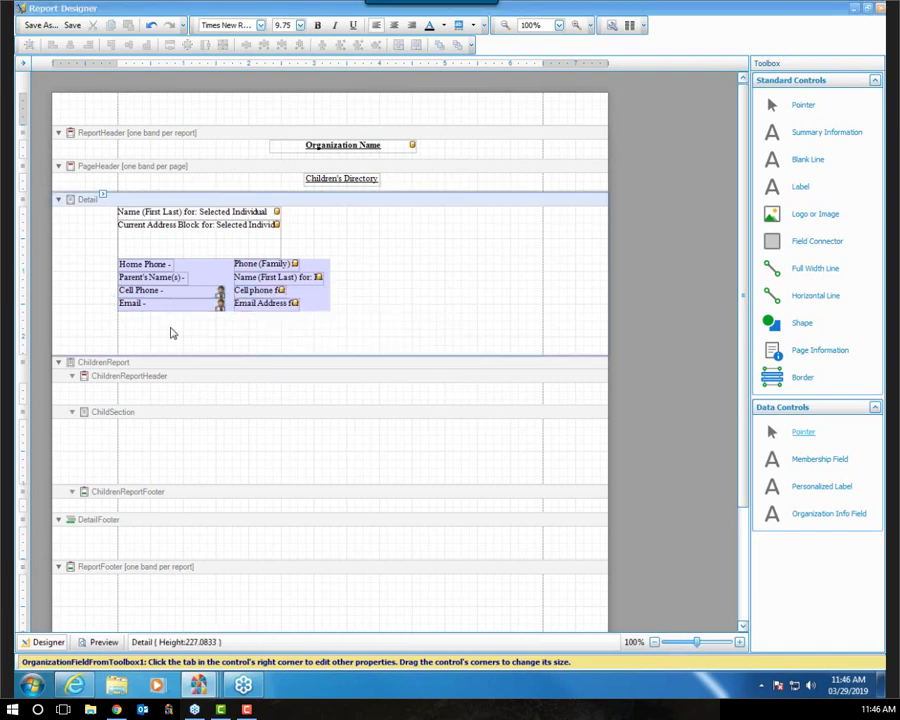
# Shorten the Detail band to a height of about 200, then close the designer and save the layout as Children's Directory
pyautogui.moveTo(248, 356); pyautogui.dragTo(253, 336)
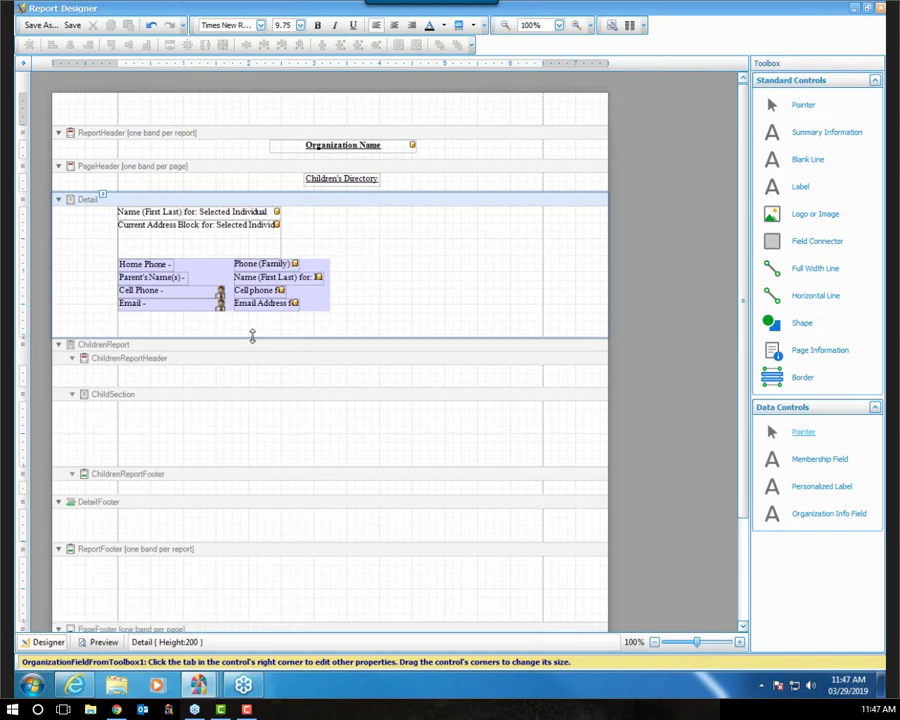
pyautogui.click(880, 9)
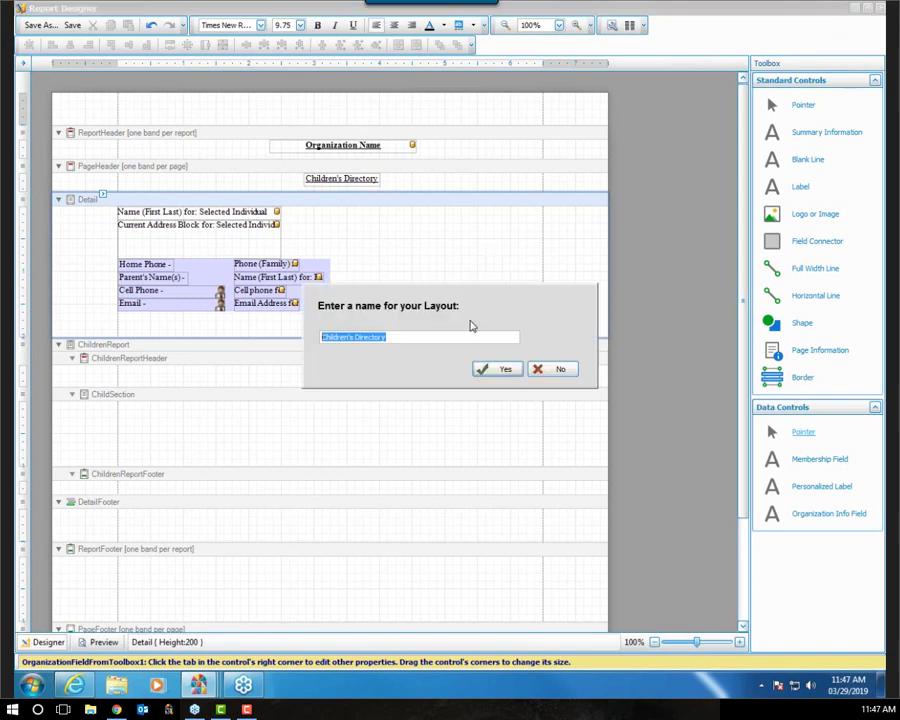
pyautogui.click(485, 370)
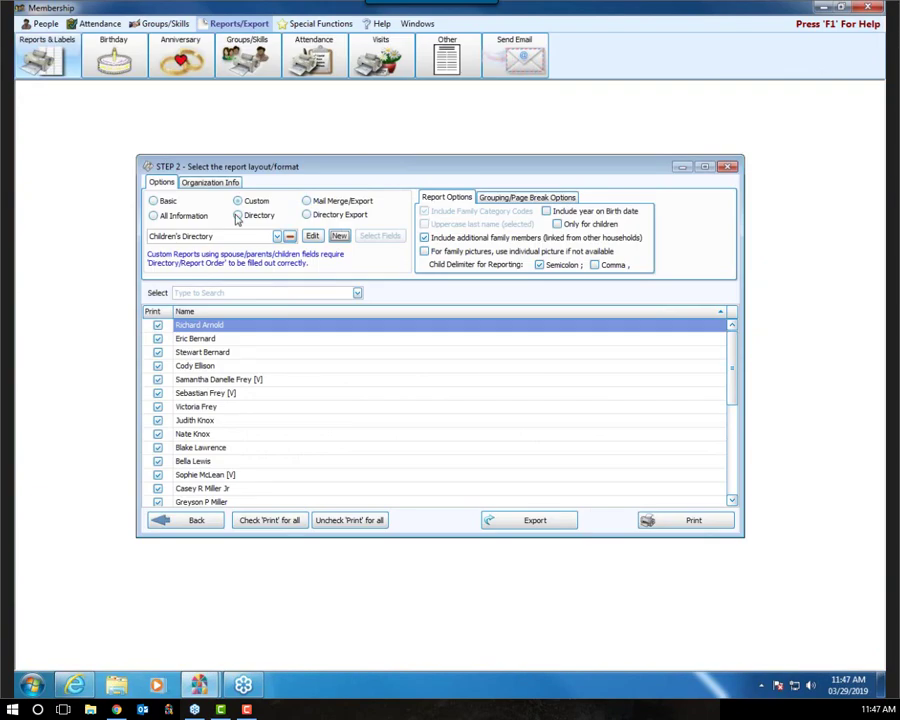
# Generate the Children's Directory print preview and examine the parent names, cell phone and email lines on the first two pages
pyautogui.click(660, 527)
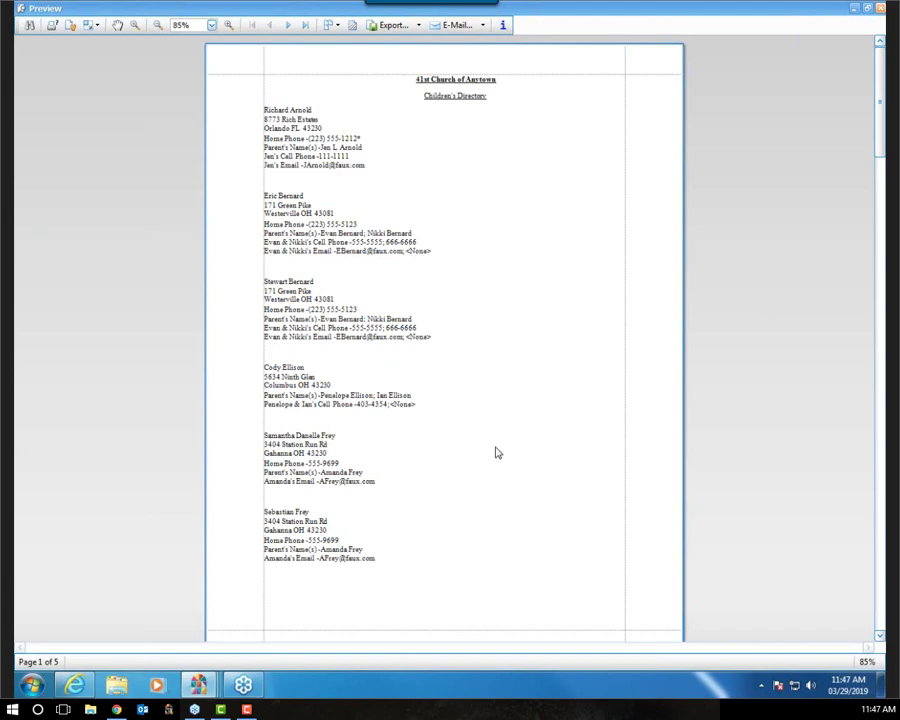
pyautogui.moveTo(880, 100); pyautogui.dragTo(880, 207)
pyautogui.click(228, 26)
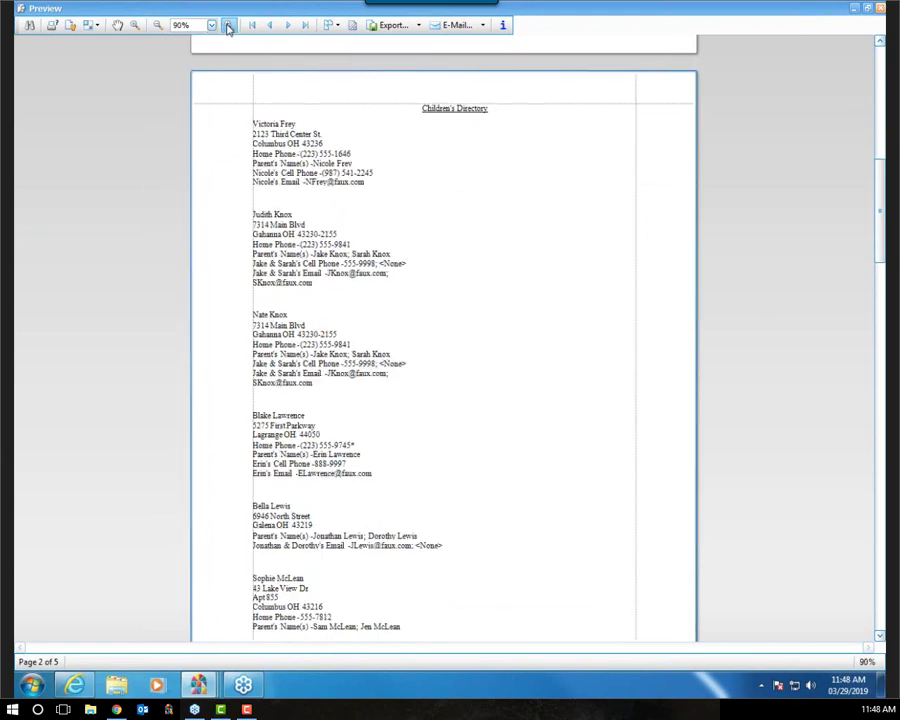
pyautogui.click(228, 26)
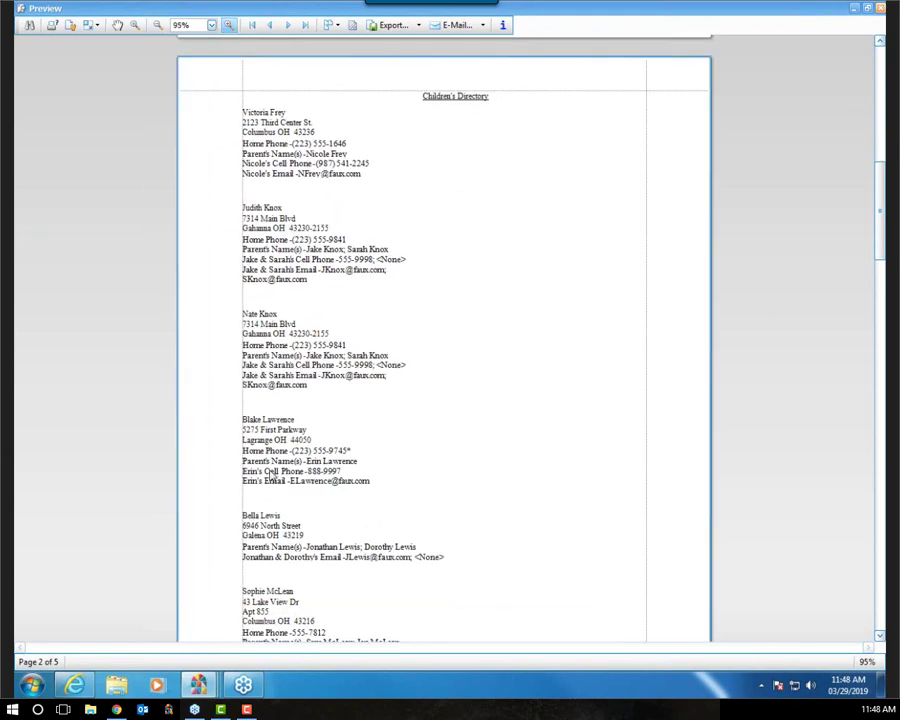
pyautogui.click(228, 26)
pyautogui.click(228, 26)
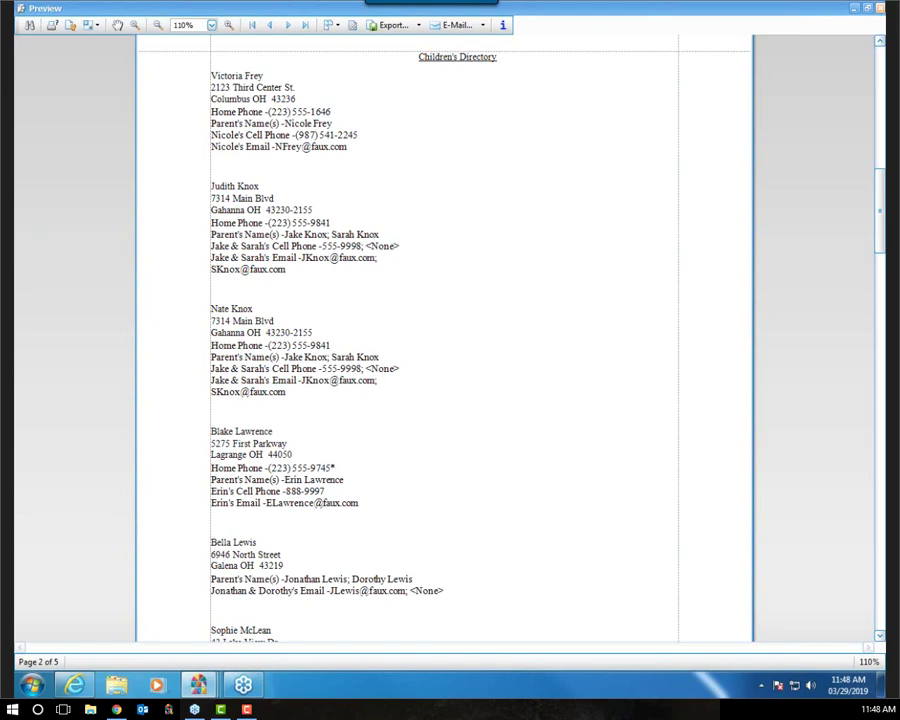
pyautogui.click(872, 8)
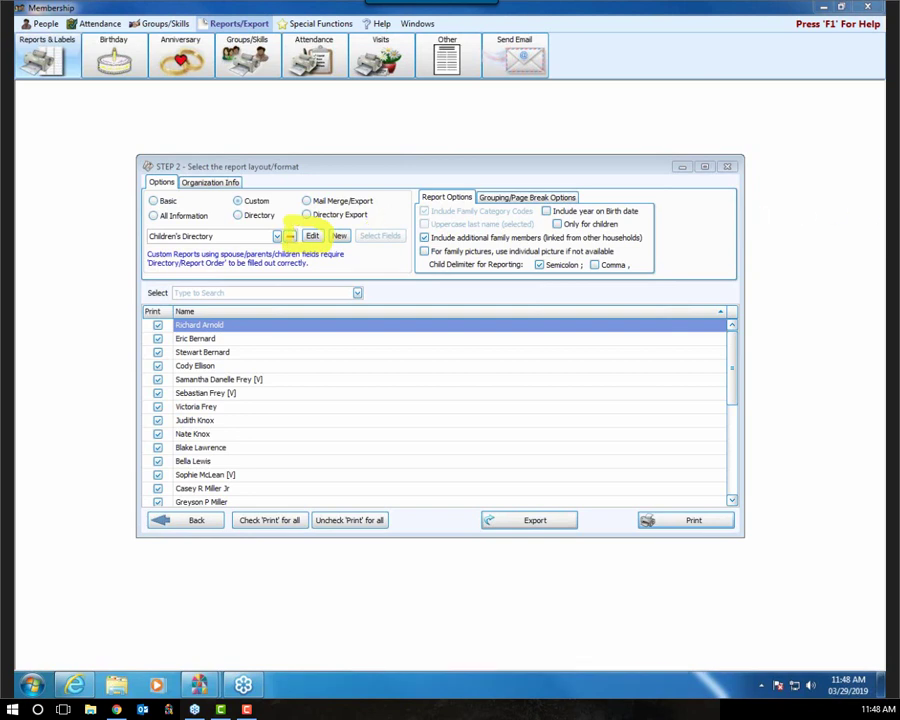
# Reopen the Children's Directory layout for editing and set it to two columns
pyautogui.click(311, 236)
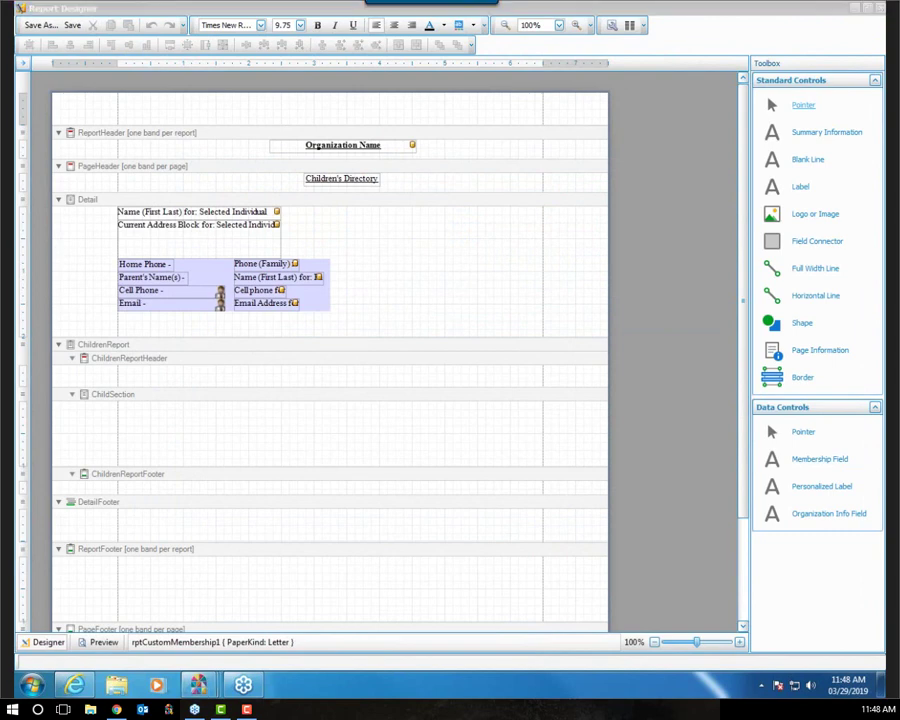
pyautogui.moveTo(602, 9)
pyautogui.mouseDown()
pyautogui.moveTo(672, 10)
pyautogui.moveTo(660, 38)
pyautogui.moveTo(603, 16)
pyautogui.mouseUp()
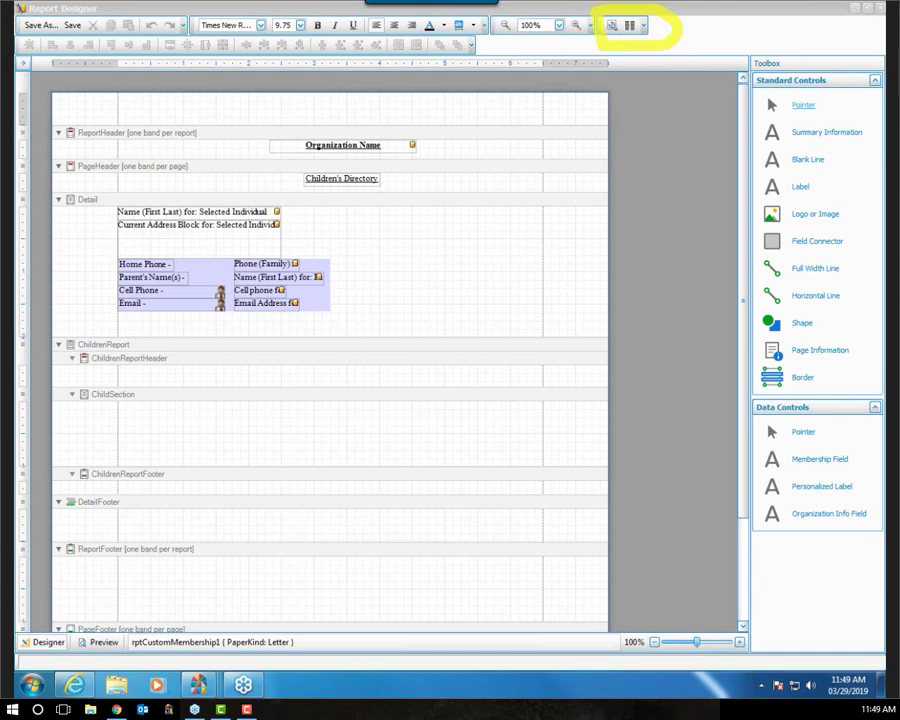
pyautogui.click(630, 25)
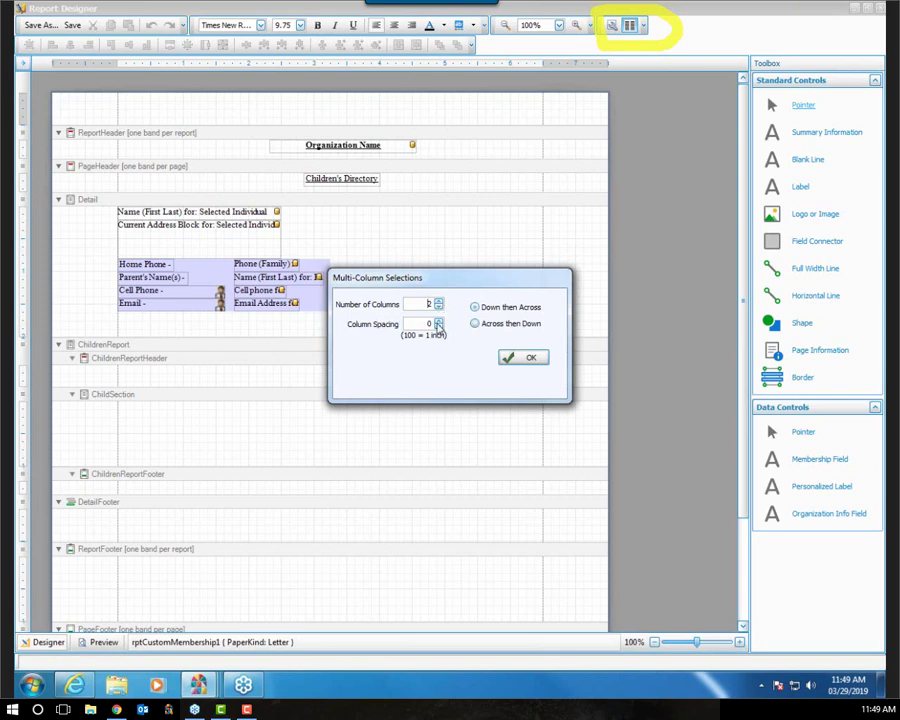
pyautogui.click(511, 357)
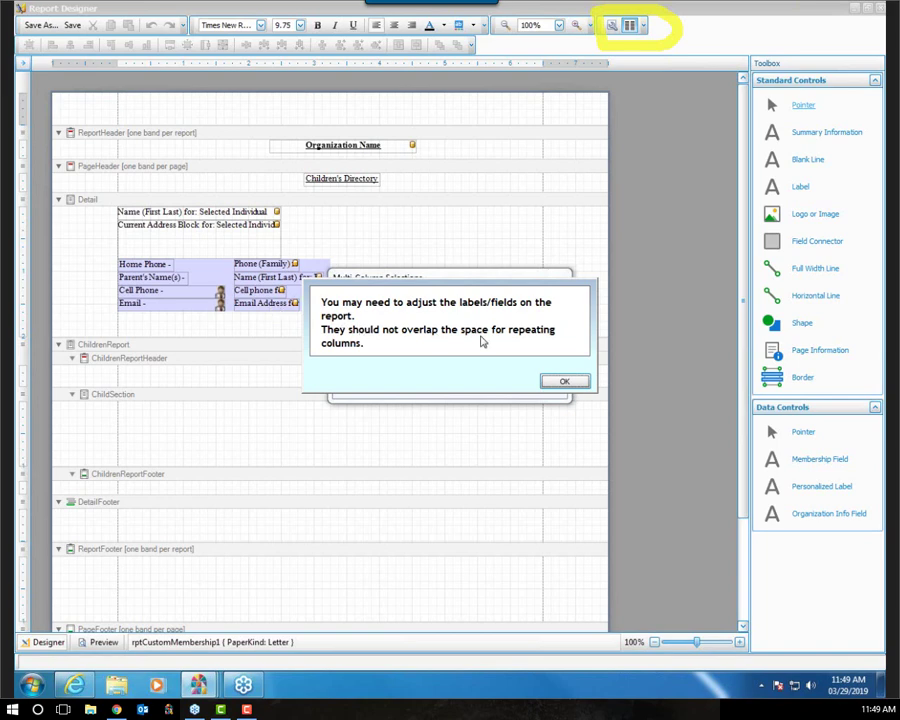
pyautogui.click(578, 381)
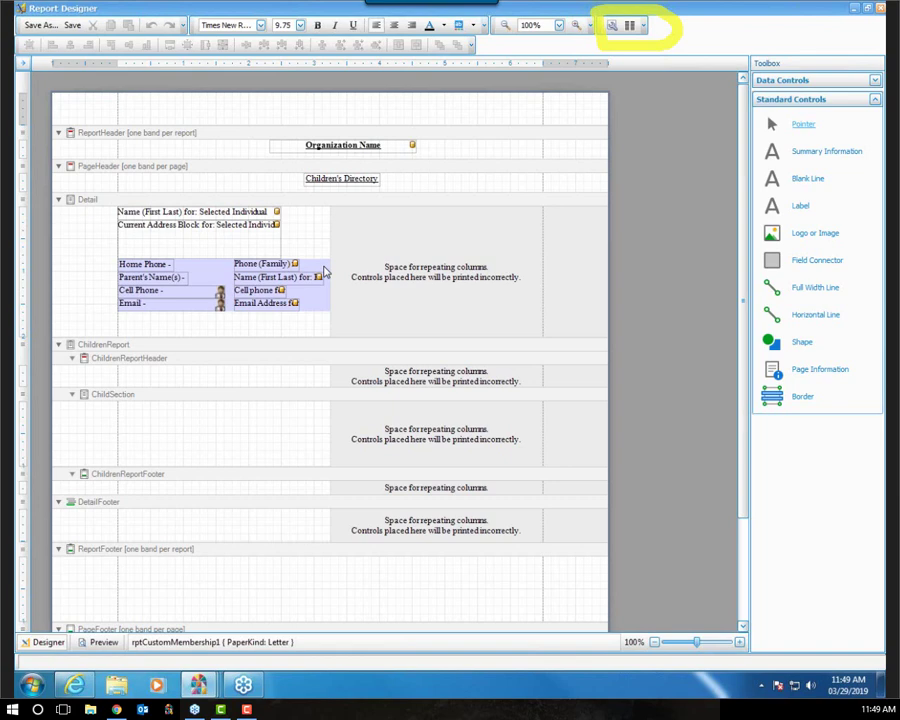
# Check the two-column layout with sample data and save it as Children's Directory
pyautogui.click(104, 643)
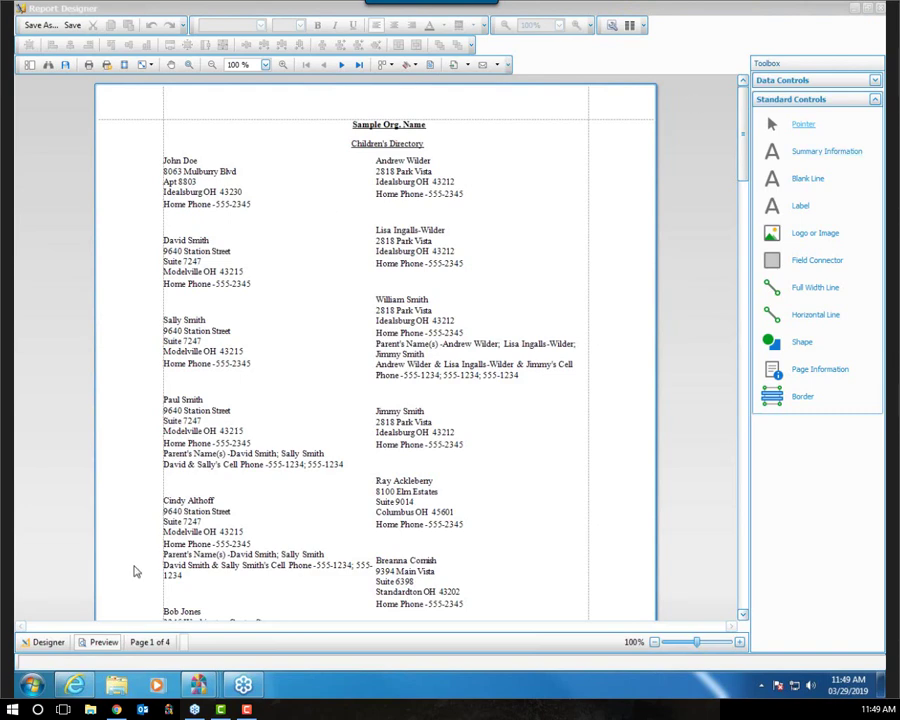
pyautogui.click(58, 645)
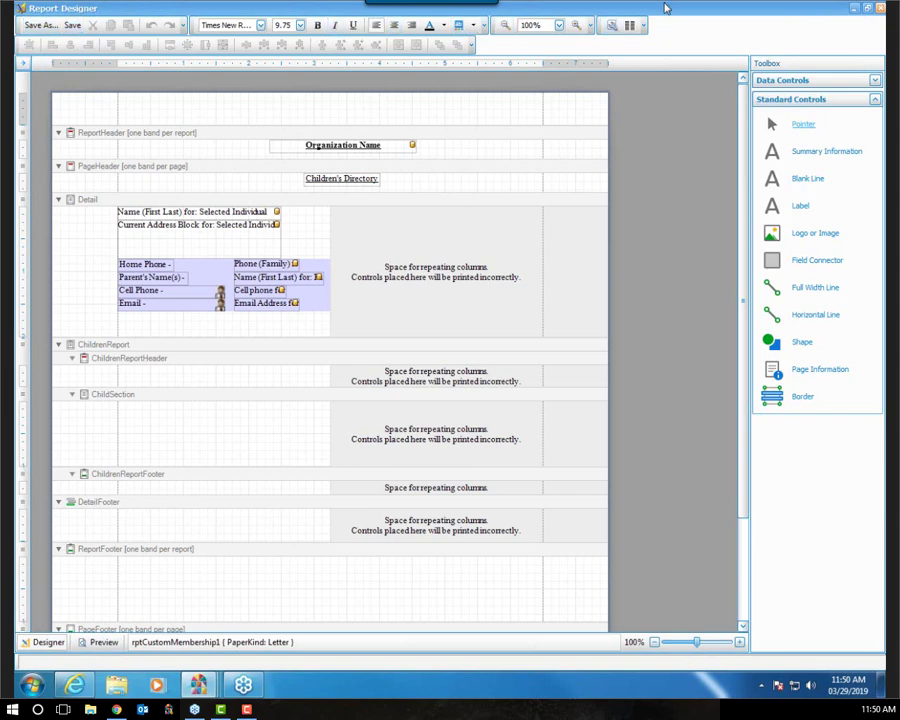
pyautogui.click(40, 24)
pyautogui.click(482, 369)
# Generate the two-column Children's Directory print preview, closing the blank Preview window and running the report again
pyautogui.click(692, 524)
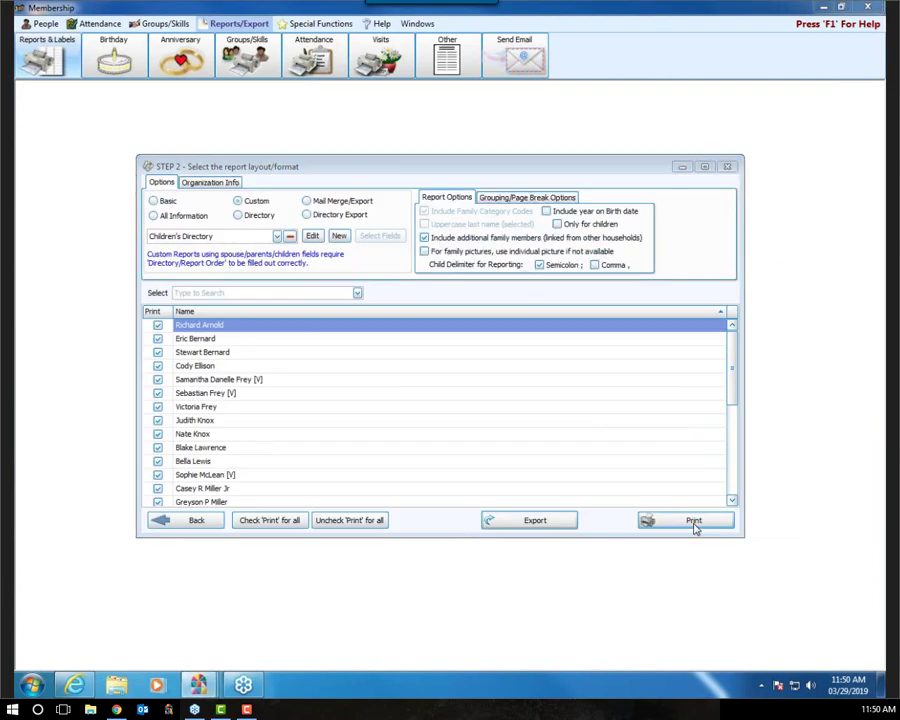
pyautogui.moveTo(198, 685)
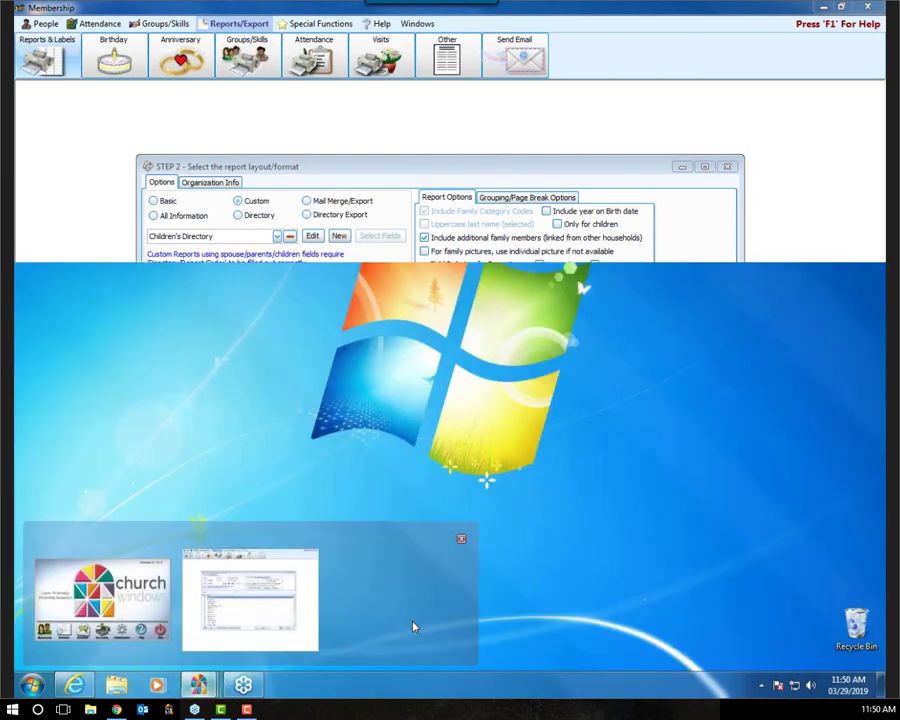
pyautogui.click(414, 626)
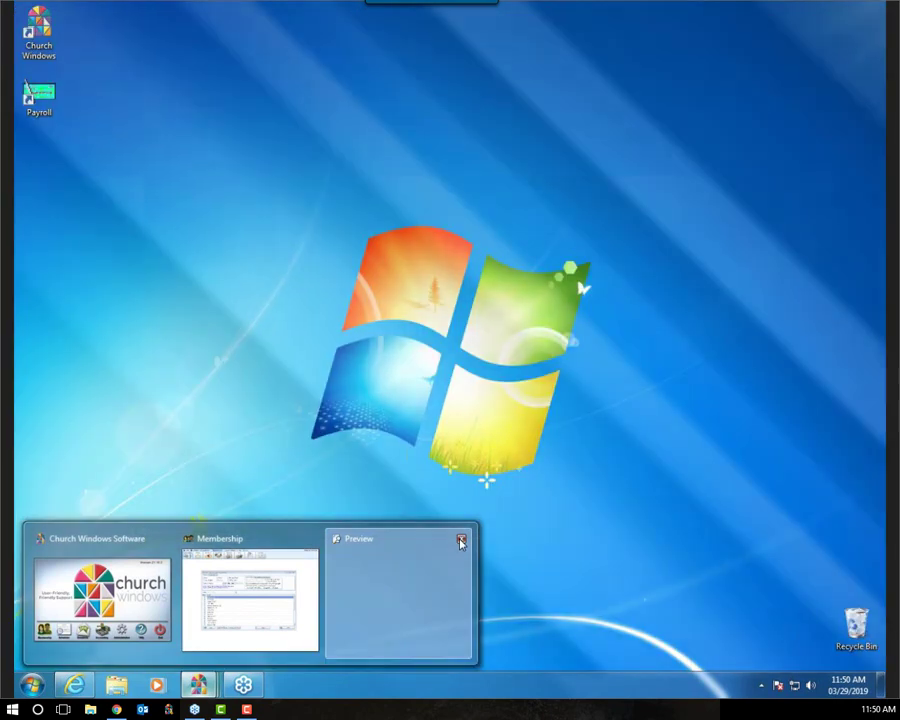
pyautogui.click(461, 538)
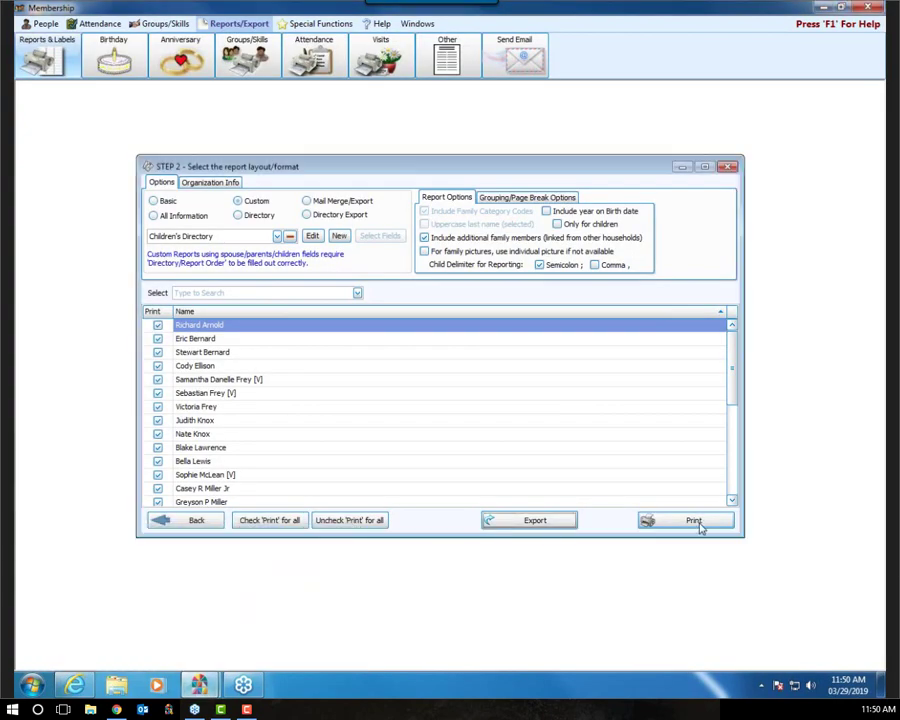
pyautogui.click(696, 522)
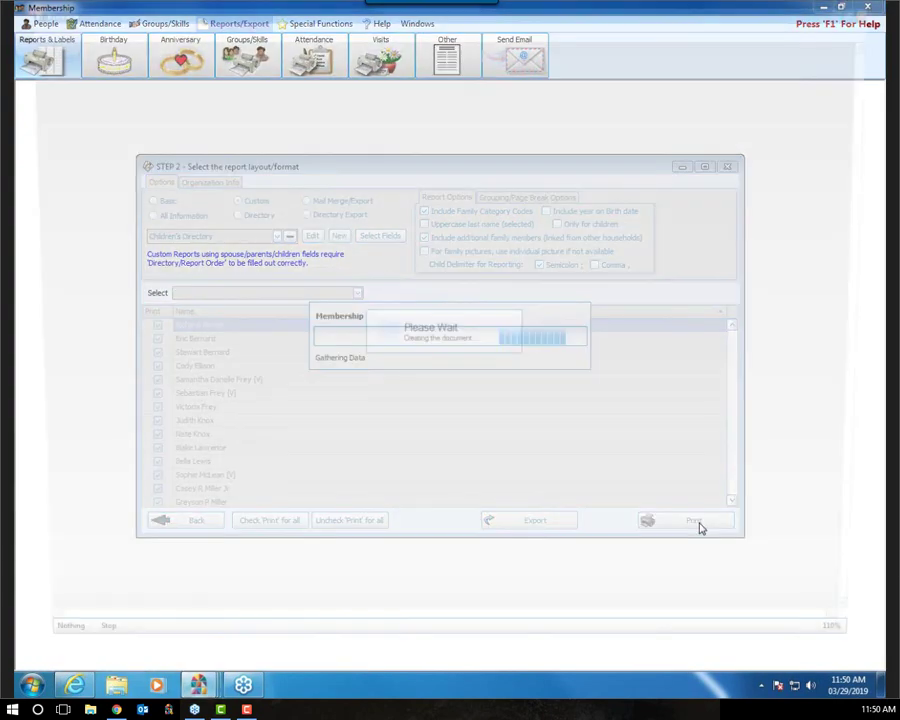